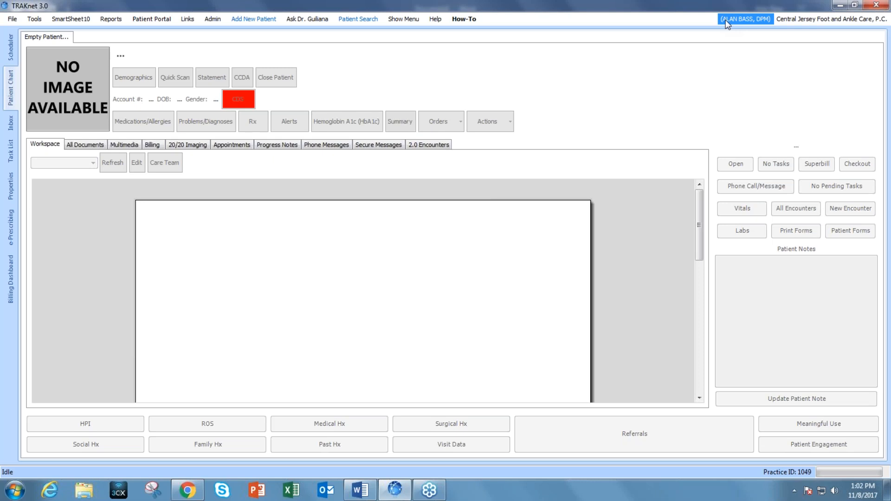
Open the template manager from the provider's account options and set the template type to Treatment Templates.
{"action": "left_click", "coordinate": [727, 21]}
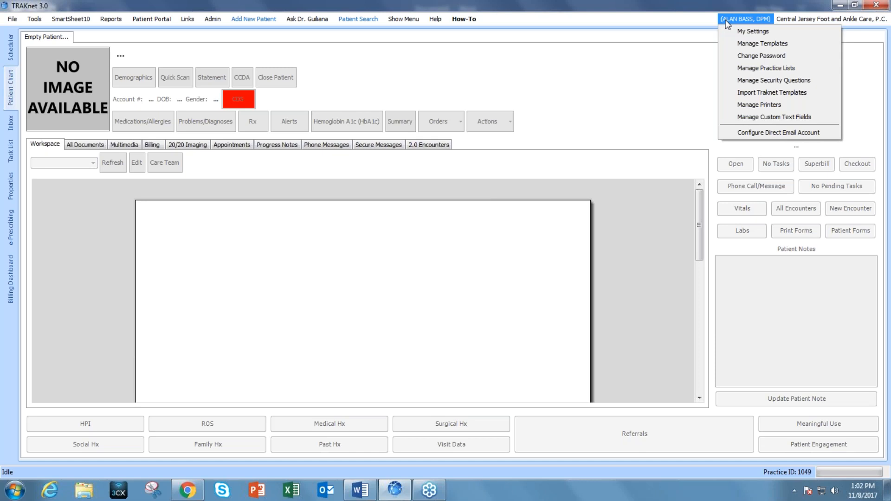
{"action": "left_click", "coordinate": [742, 43]}
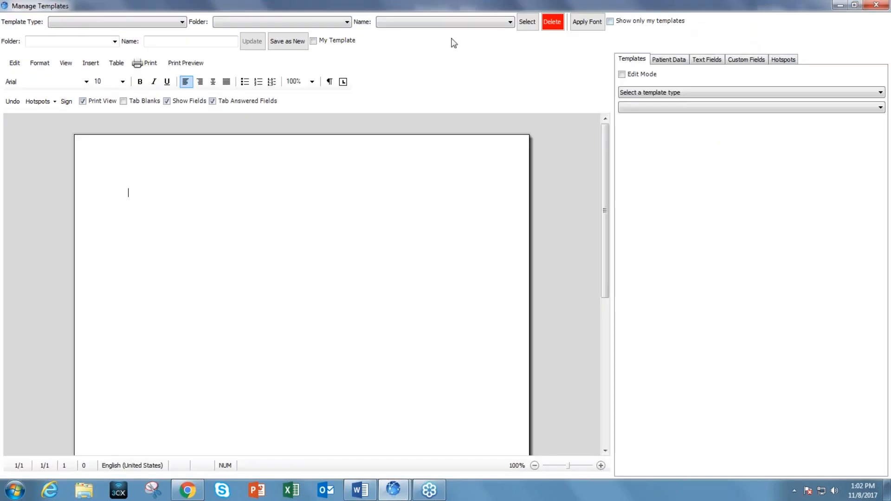
{"action": "left_click", "coordinate": [182, 23]}
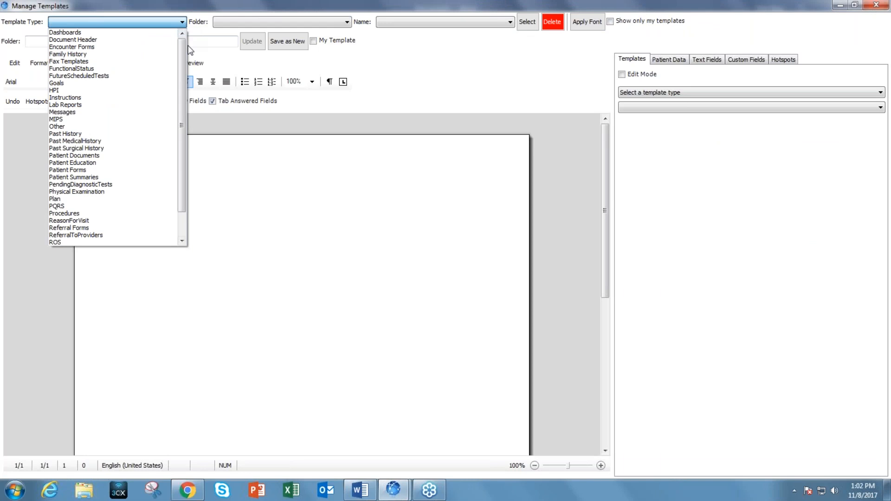
{"action": "left_click_drag", "start_coordinate": [181, 47], "coordinate": [186, 103]}
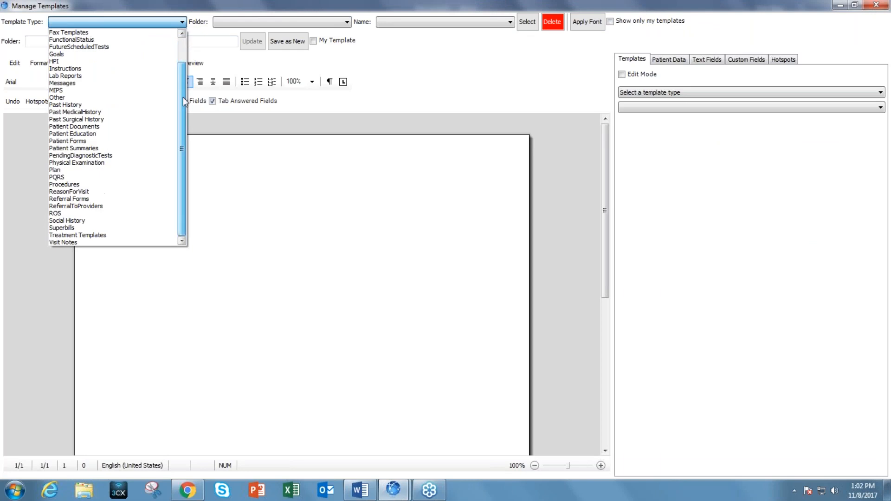
{"action": "left_click", "coordinate": [78, 236]}
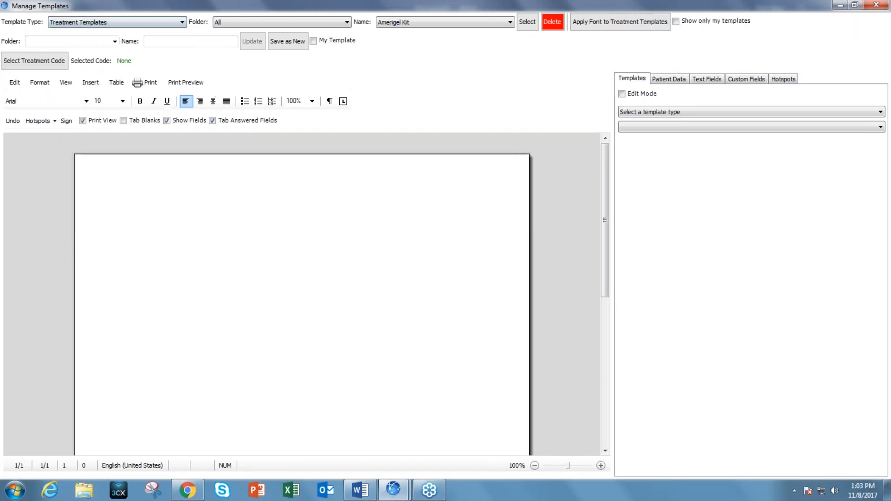
Find treatment code 11750, Permanent Nail Avulsion & Matrixectomy, load its treatment template and save it with Update.
{"action": "left_click", "coordinate": [33, 70]}
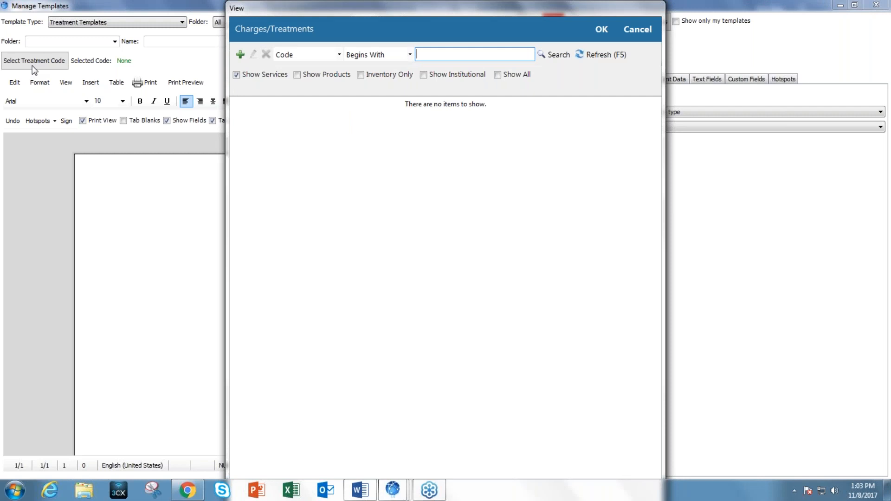
{"action": "type", "text": "11750"}
{"action": "left_click", "coordinate": [567, 56]}
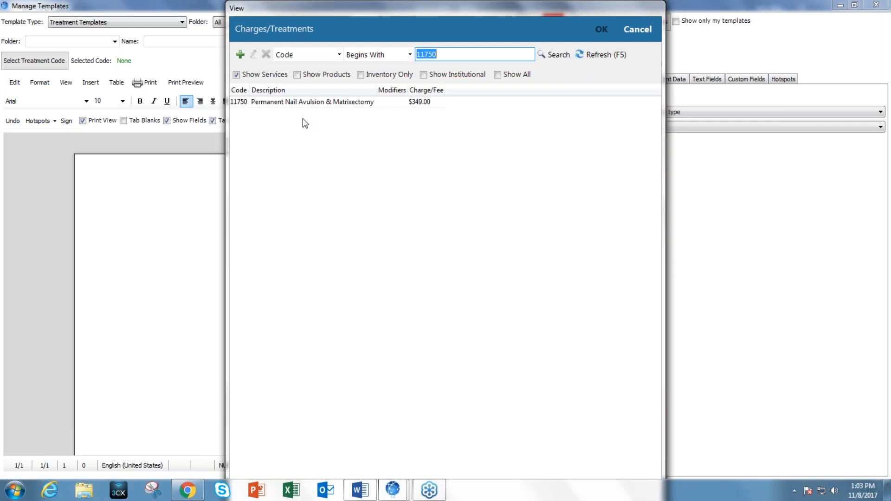
{"action": "left_click", "coordinate": [344, 108]}
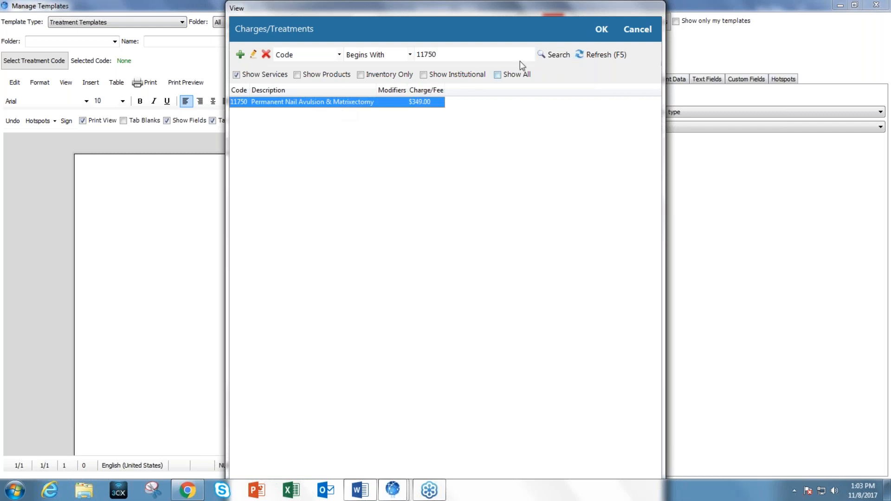
{"action": "left_click", "coordinate": [602, 29]}
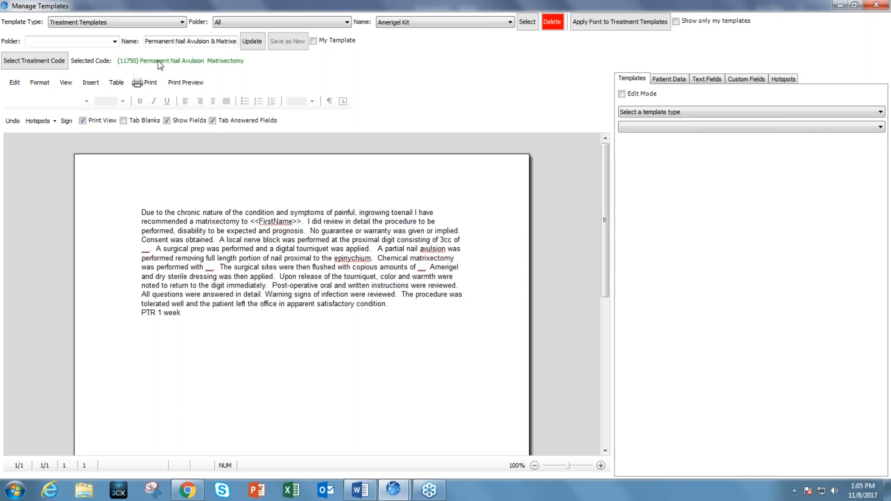
{"action": "left_click", "coordinate": [253, 43]}
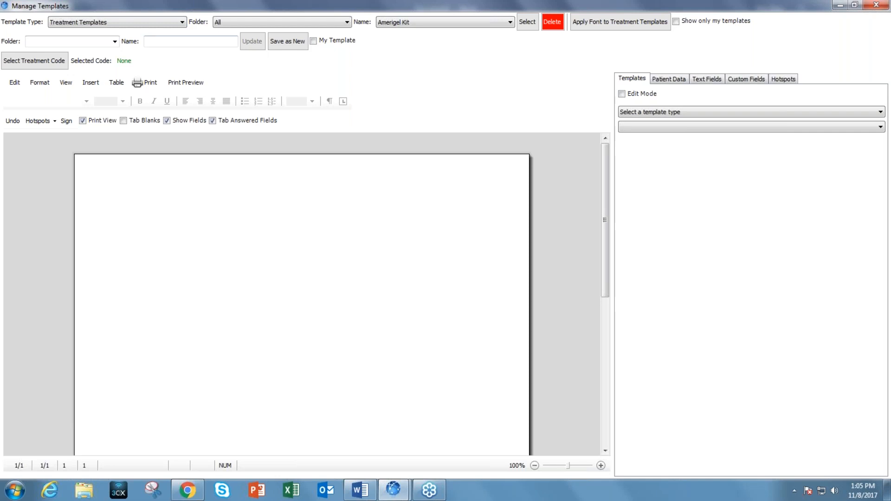
Load the Matrixectomy template from the Surgical folder of the Plan templates to view its content, and close the template manager.
{"action": "left_click", "coordinate": [176, 25]}
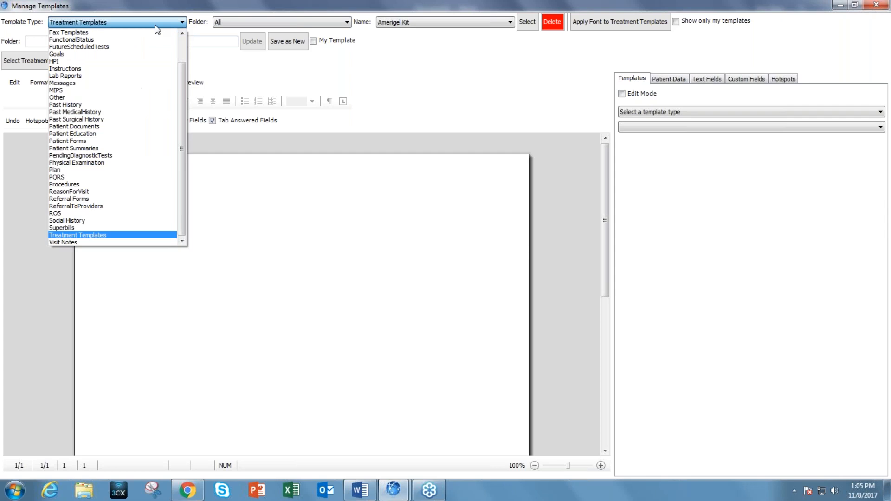
{"action": "left_click", "coordinate": [125, 170]}
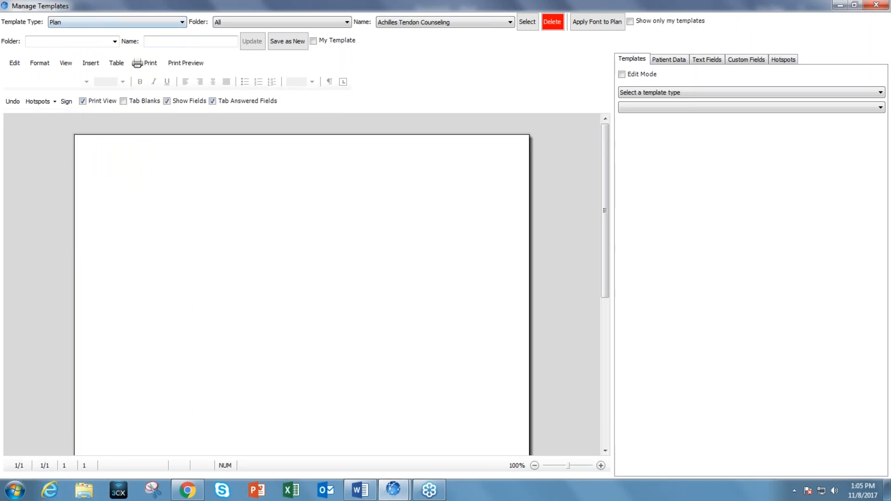
{"action": "left_click", "coordinate": [316, 21]}
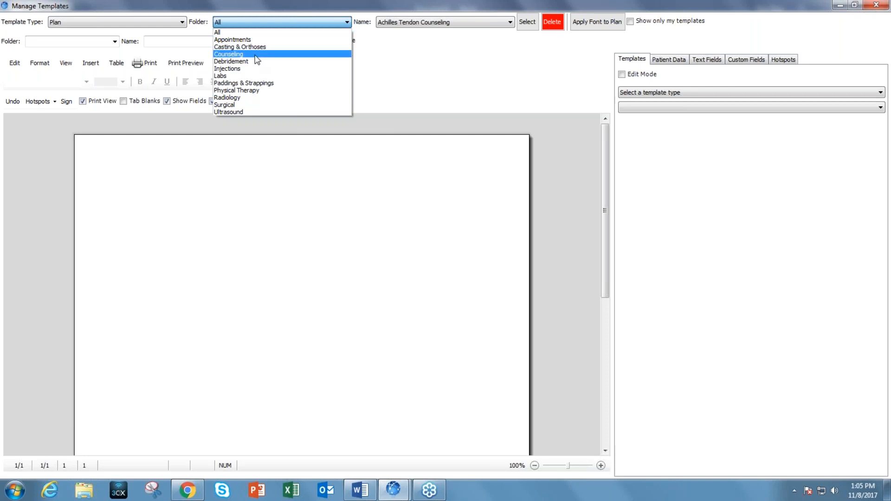
{"action": "left_click", "coordinate": [229, 104]}
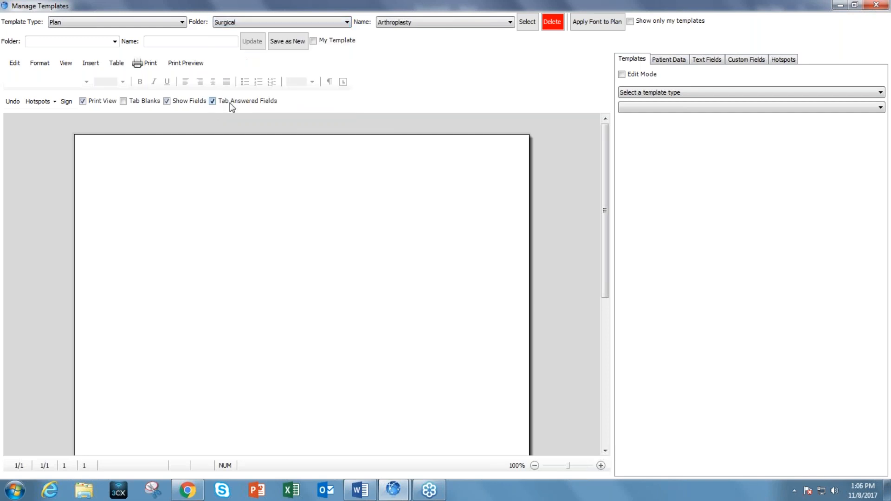
{"action": "left_click", "coordinate": [511, 22]}
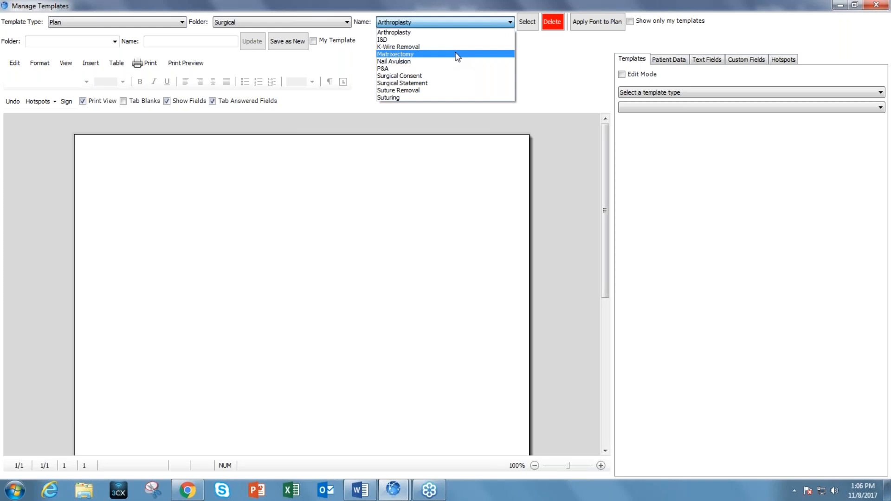
{"action": "left_click", "coordinate": [458, 54]}
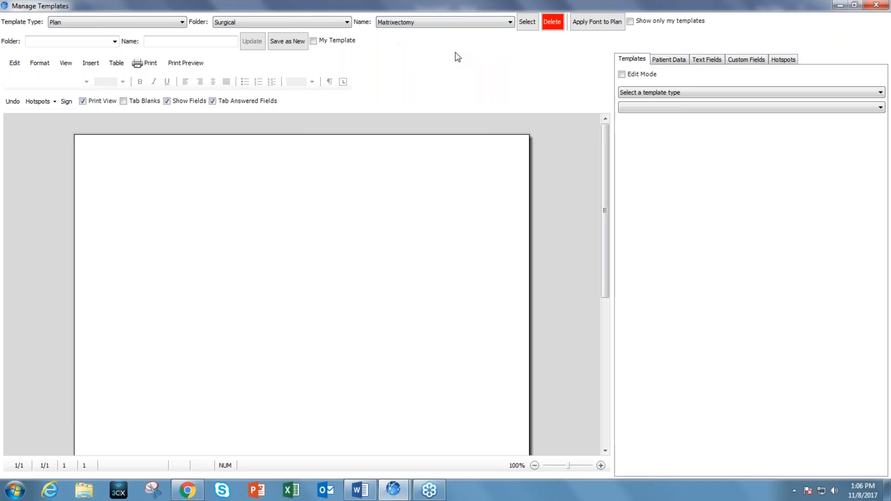
{"action": "left_click", "coordinate": [527, 21]}
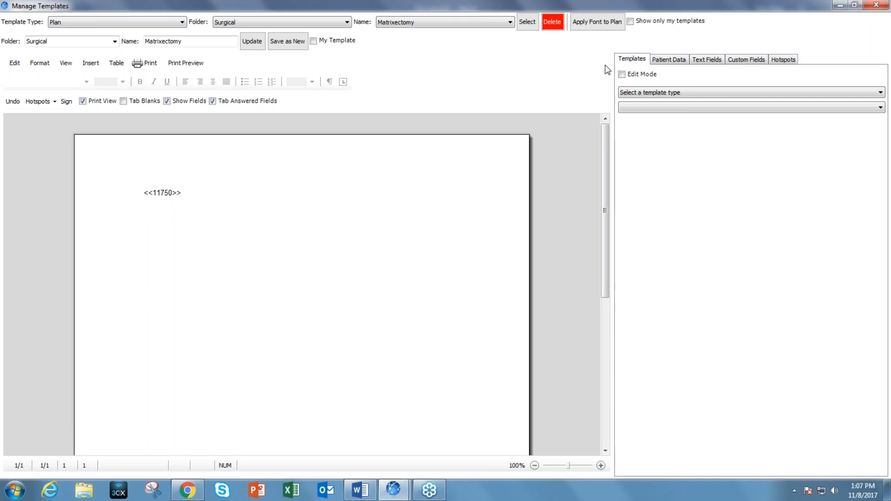
{"action": "left_click", "coordinate": [877, 6]}
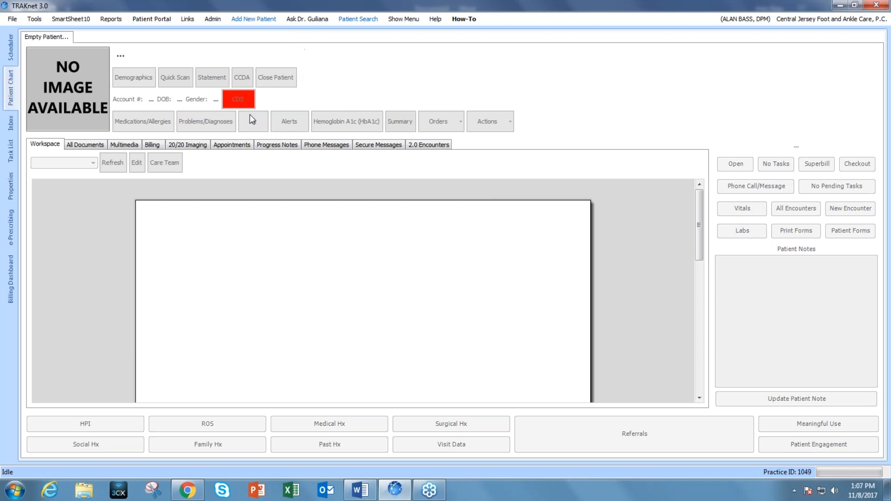
Search the patients for "test" and open a test patient's chart.
{"action": "left_click", "coordinate": [363, 20]}
{"action": "type", "text": "test"}
{"action": "key", "text": "Return"}
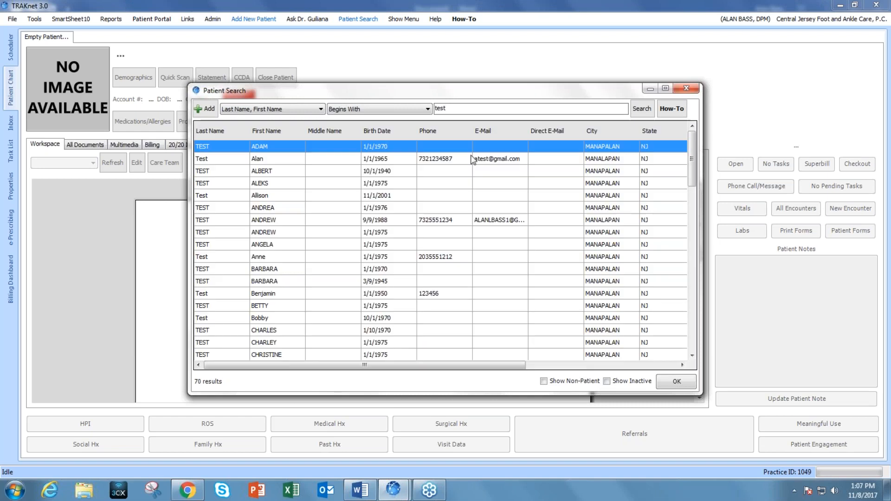
{"action": "double_click", "coordinate": [267, 246]}
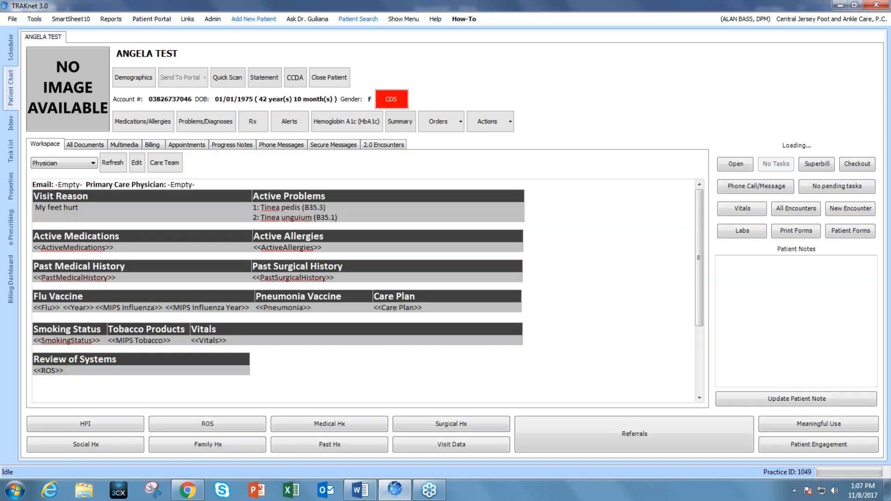
Create a new encounter despite the unsigned one and start the visit with BLANK TEMPLATE.
{"action": "left_click", "coordinate": [846, 209]}
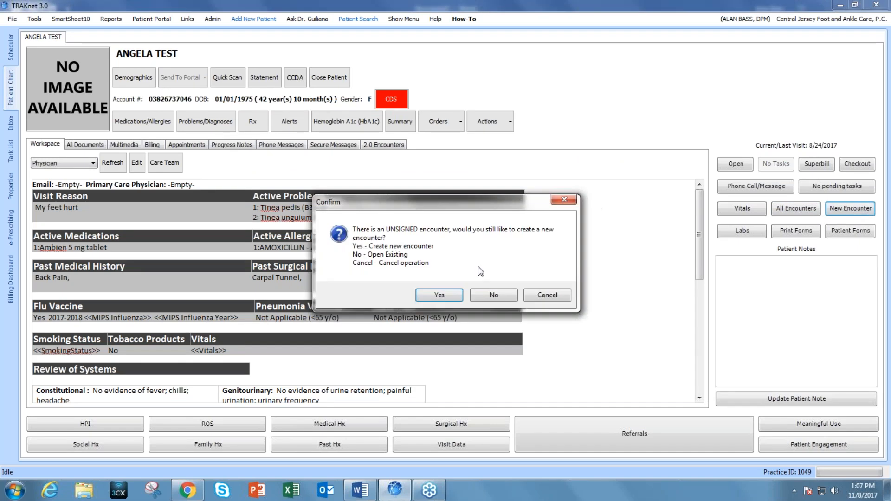
{"action": "left_click", "coordinate": [441, 294]}
{"action": "left_click", "coordinate": [487, 24]}
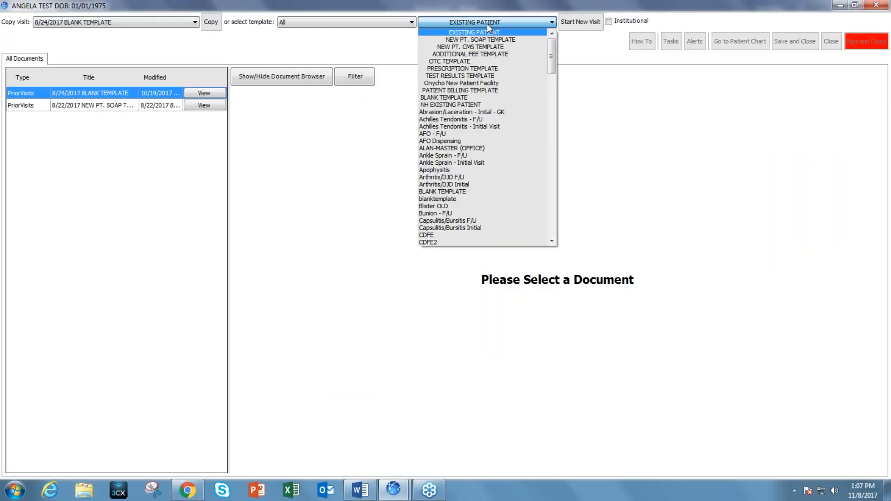
{"action": "left_click", "coordinate": [469, 97]}
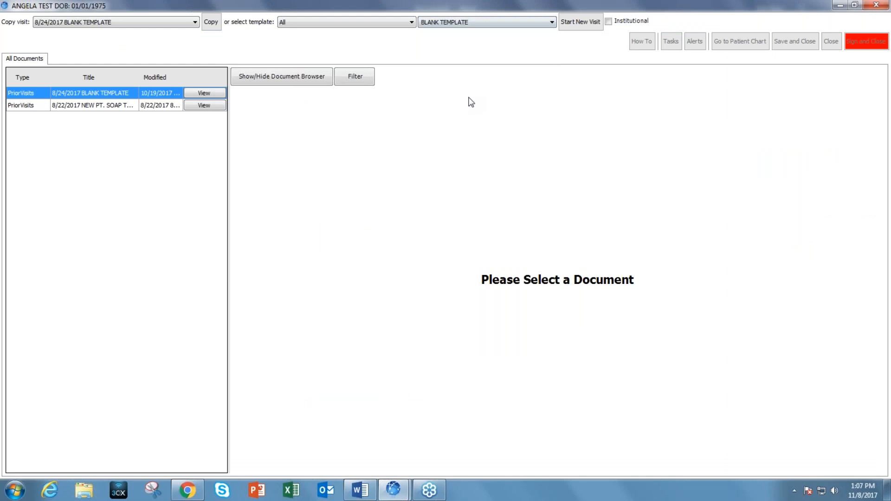
{"action": "left_click", "coordinate": [576, 23]}
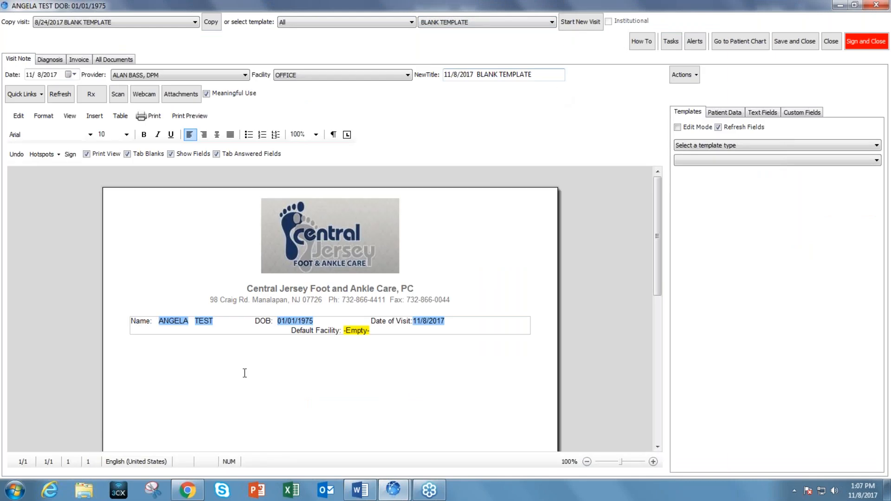
Insert the Matrixectomy template from the Surgical folder of the Plan templates below the visit note's header.
{"action": "left_click", "coordinate": [180, 360]}
{"action": "left_click", "coordinate": [727, 146]}
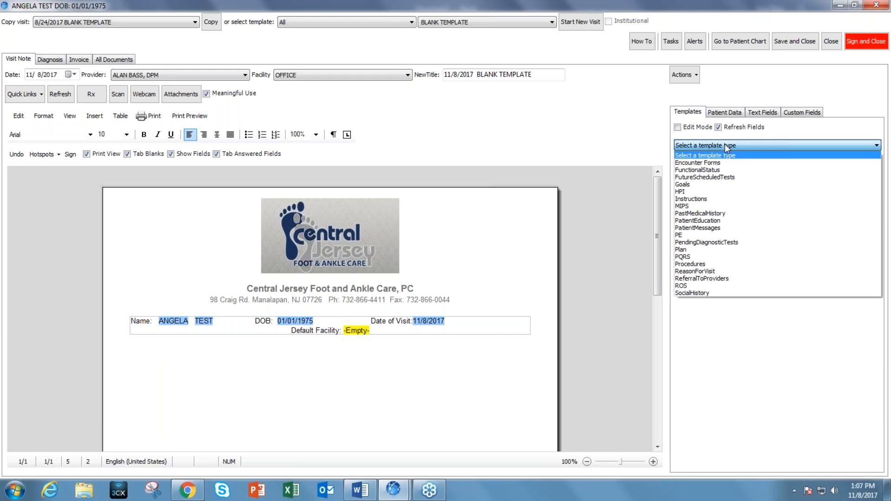
{"action": "left_click", "coordinate": [689, 249]}
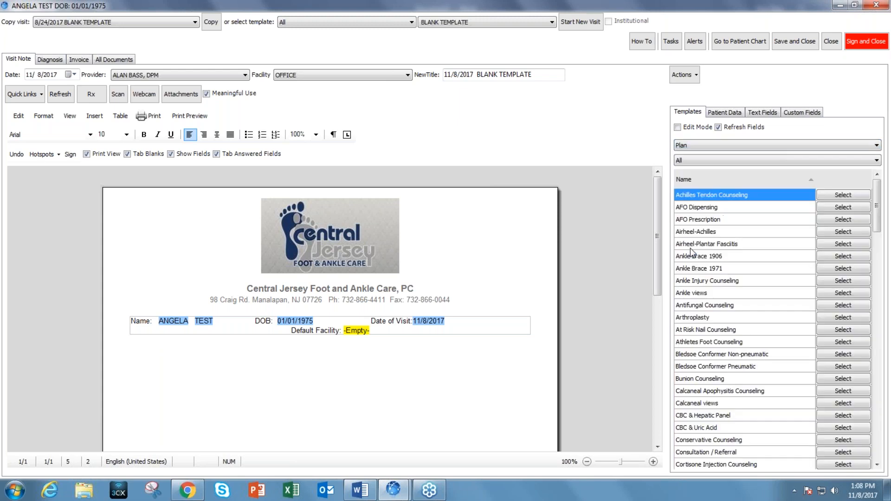
{"action": "left_click", "coordinate": [729, 158]}
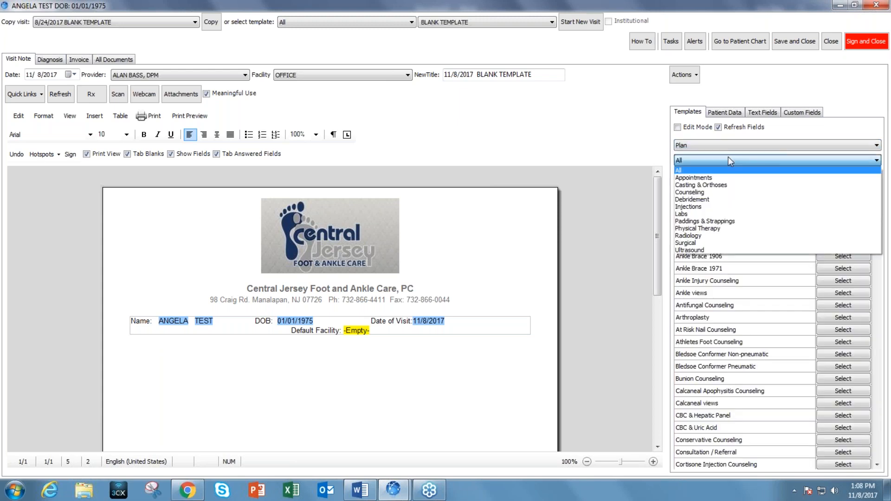
{"action": "left_click", "coordinate": [710, 244]}
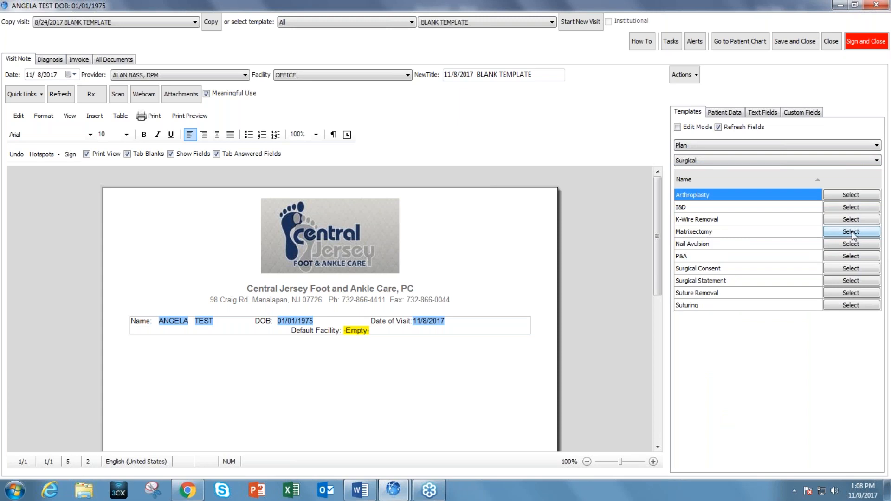
{"action": "left_click", "coordinate": [140, 350]}
{"action": "left_click", "coordinate": [852, 233]}
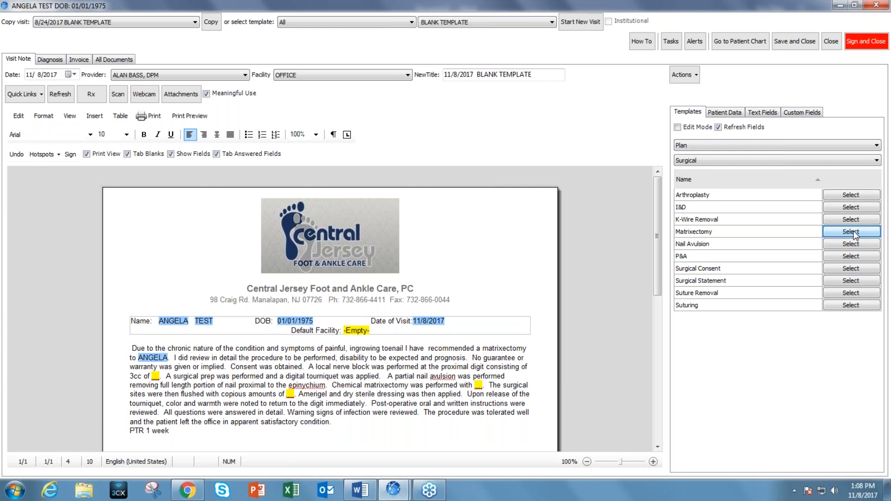
Check the encounter's invoice for the 11750 charge and return to the visit note.
{"action": "left_click", "coordinate": [79, 61]}
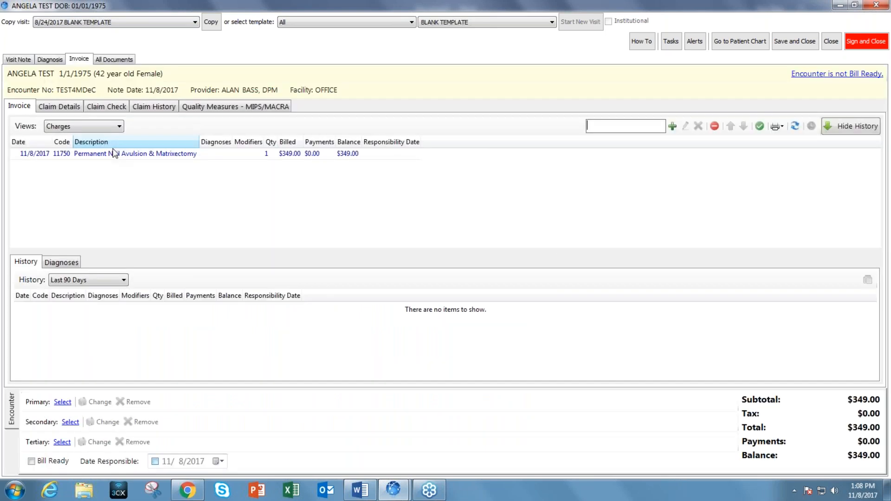
{"action": "left_click", "coordinate": [111, 155]}
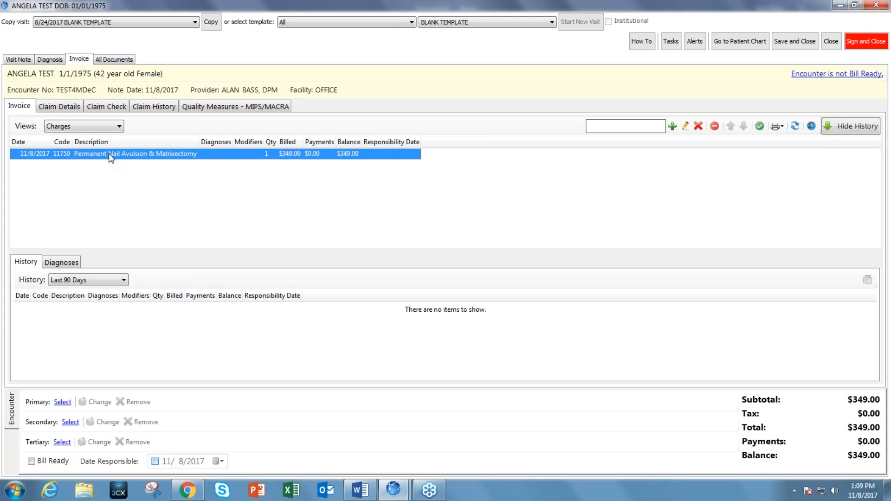
{"action": "left_click", "coordinate": [11, 61]}
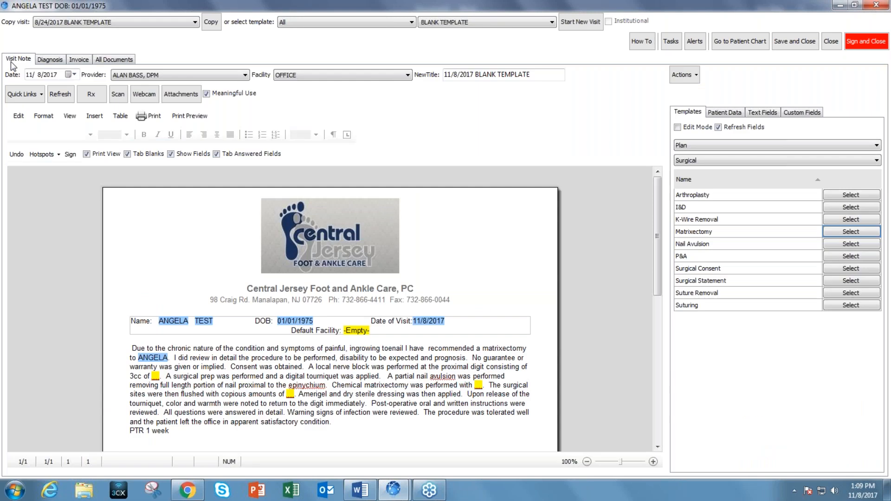
Leave a blank line after "PTR 1 week" and enter code 11750 to insert the treatment text again.
{"action": "left_click", "coordinate": [205, 430]}
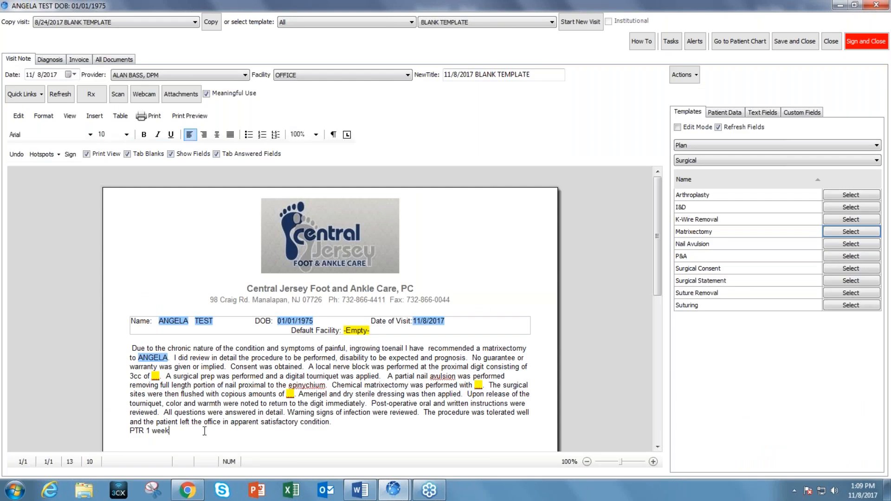
{"action": "key", "text": "Return"}
{"action": "key", "text": "Return"}
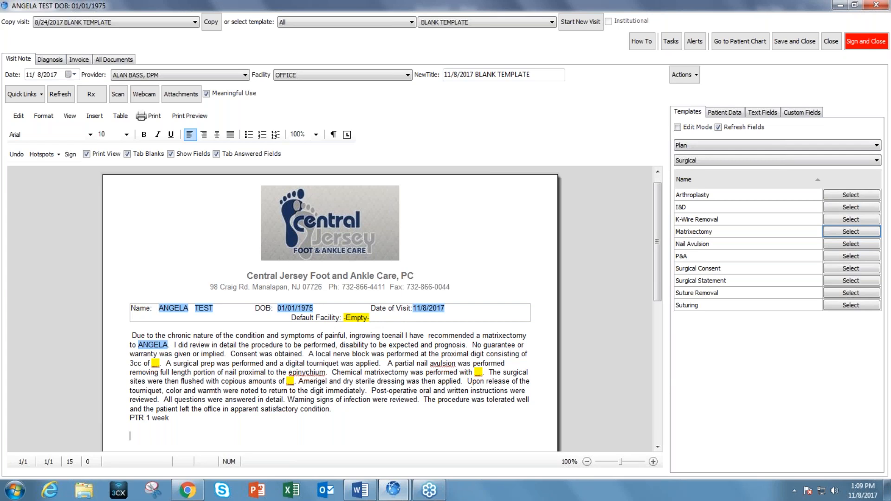
{"action": "type", "text": "11750"}
{"action": "key", "text": "space"}
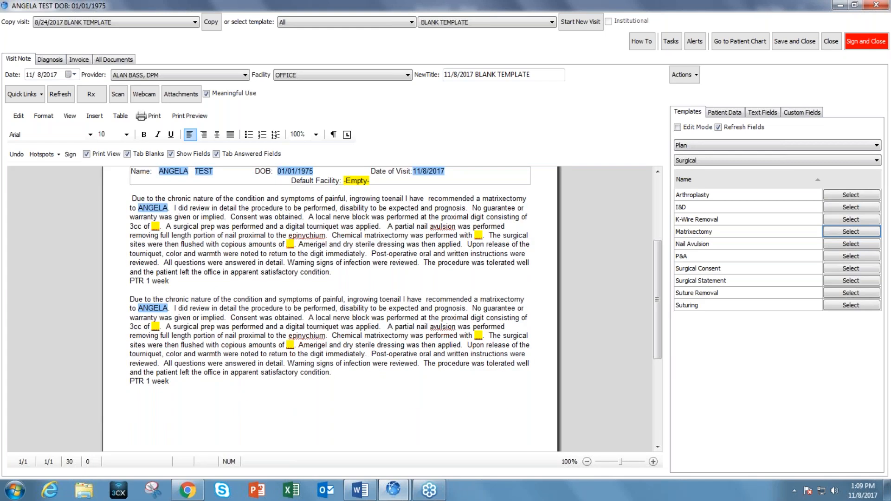
Compare the two inserted matrixectomy texts and close the visit note without saving the changes.
{"action": "left_click_drag", "start_coordinate": [186, 278], "coordinate": [125, 198]}
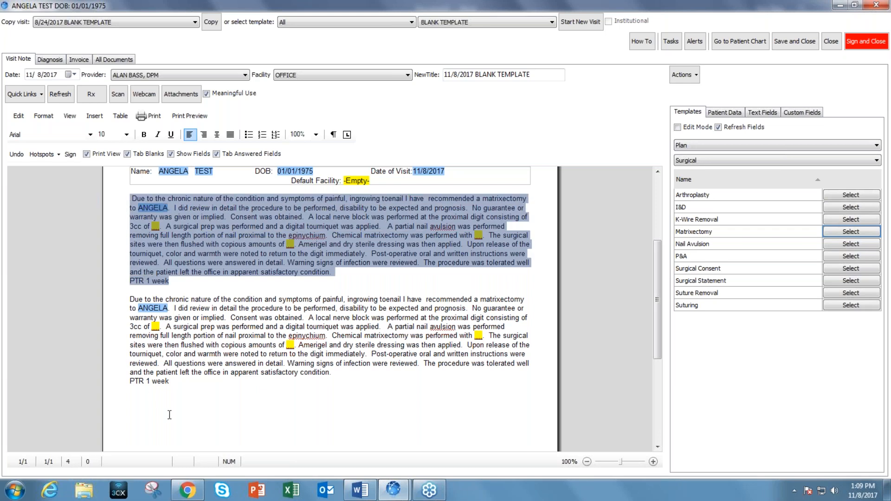
{"action": "left_click_drag", "start_coordinate": [184, 389], "coordinate": [111, 292]}
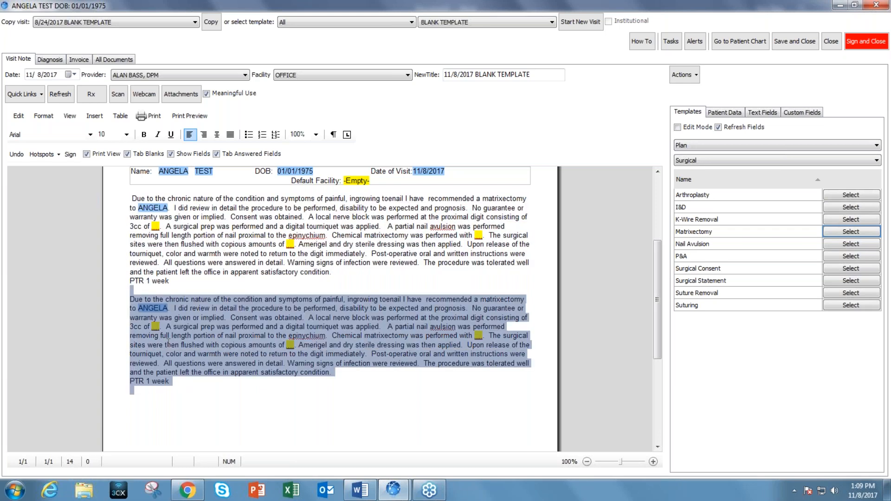
{"action": "left_click", "coordinate": [191, 245]}
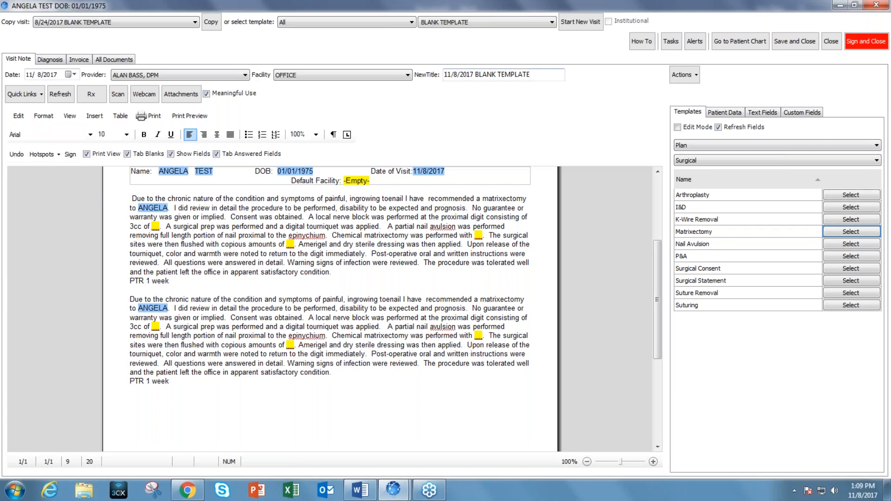
{"action": "left_click", "coordinate": [830, 49]}
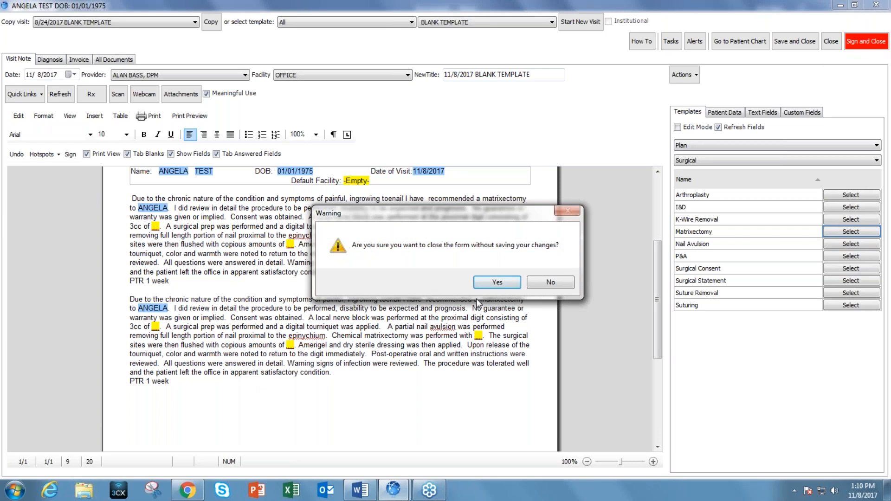
{"action": "left_click", "coordinate": [493, 289]}
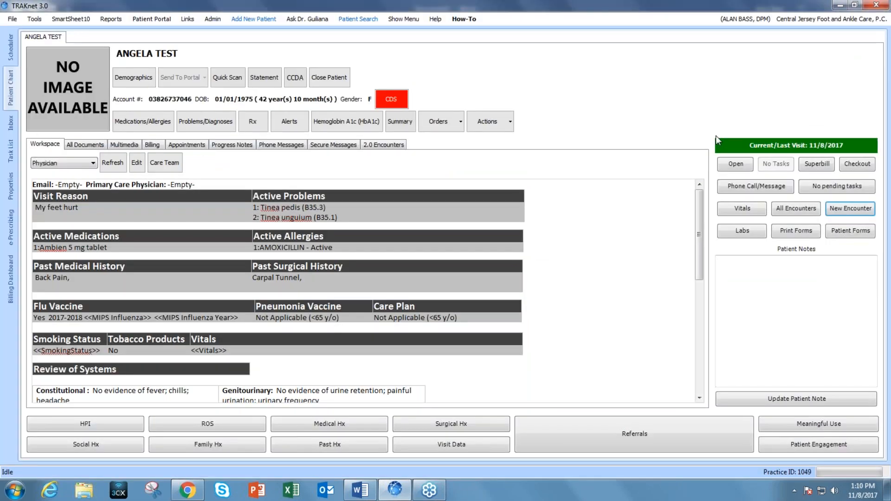
Open template management and load BLANK TEMPLATE from the Encounter Forms template type for editing.
{"action": "left_click", "coordinate": [727, 18]}
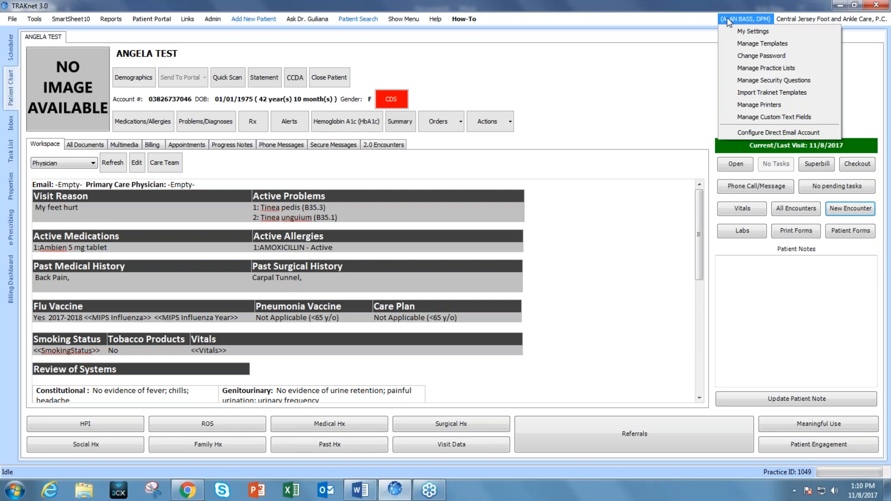
{"action": "left_click", "coordinate": [743, 43]}
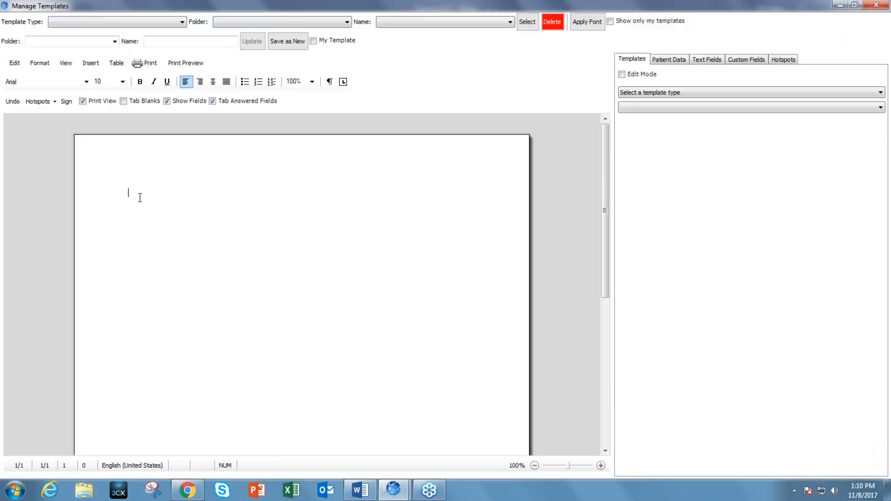
{"action": "left_click", "coordinate": [161, 24]}
{"action": "left_click", "coordinate": [144, 46]}
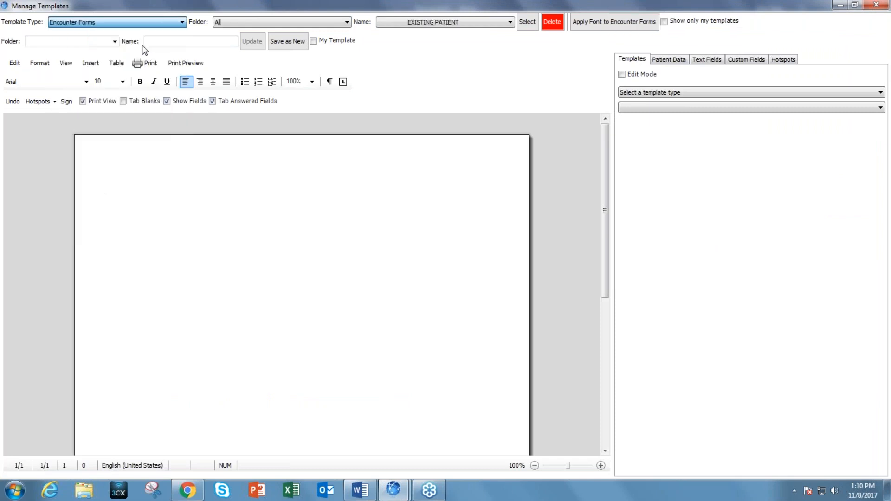
{"action": "left_click", "coordinate": [473, 25]}
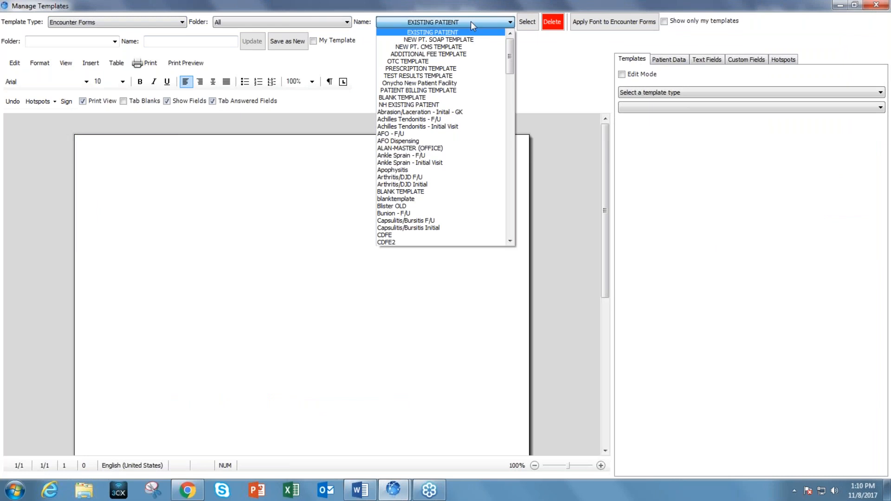
{"action": "left_click", "coordinate": [426, 98]}
{"action": "left_click", "coordinate": [533, 25]}
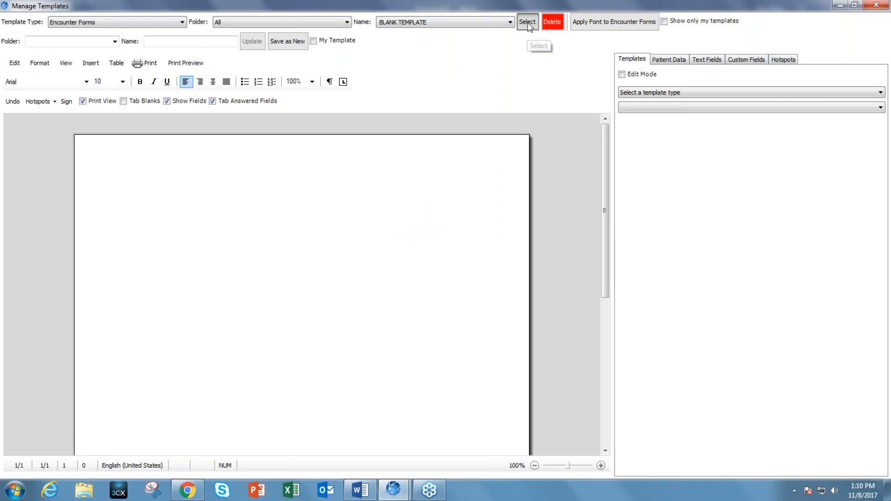
Enter the headings Subjective, Objective and Plan below the template's patient header, separated by blank lines.
{"action": "left_click", "coordinate": [132, 204]}
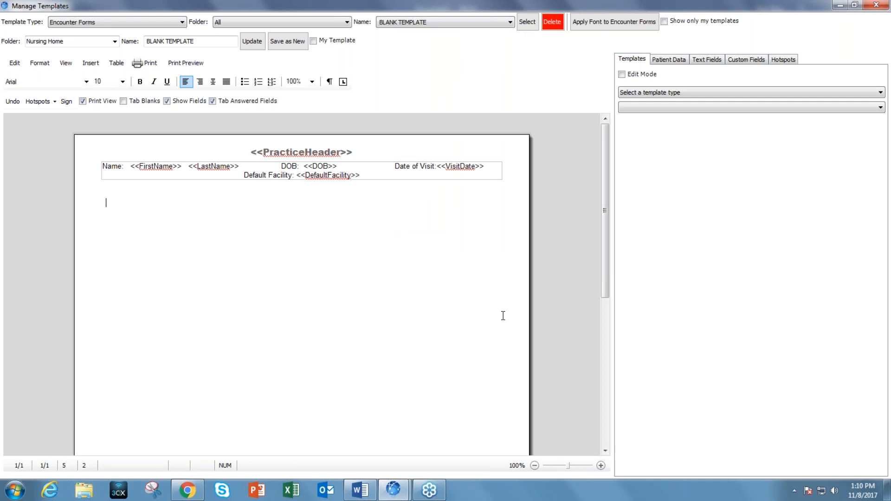
{"action": "type", "text": "Subjective"}
{"action": "key", "text": "Return"}
{"action": "key", "text": "Return"}
{"action": "key", "text": "Return"}
{"action": "type", "text": "Objective"}
{"action": "key", "text": "Return"}
{"action": "key", "text": "Return"}
{"action": "key", "text": "Return"}
{"action": "type", "text": "Plan"}
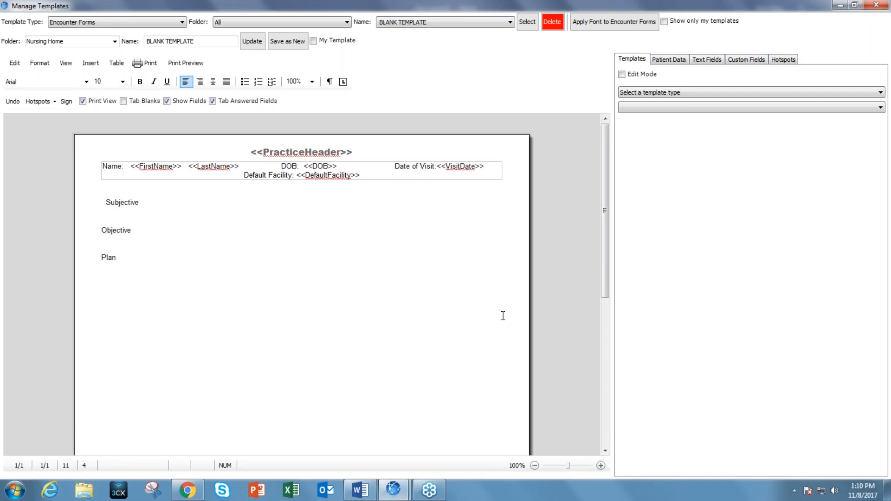
{"action": "key", "text": "Return"}
{"action": "left_click", "coordinate": [124, 201]}
{"action": "left_click", "coordinate": [111, 210]}
{"action": "left_click", "coordinate": [106, 240]}
{"action": "left_click", "coordinate": [106, 210]}
Show the available text fields and add one extra blank line below both the Subjective and Objective headings.
{"action": "left_click", "coordinate": [710, 63]}
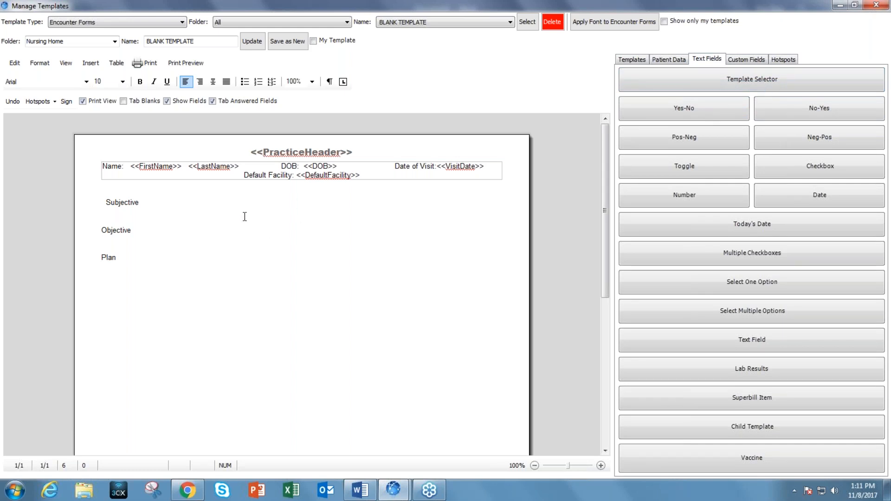
{"action": "left_click", "coordinate": [112, 211]}
{"action": "key", "text": "Return"}
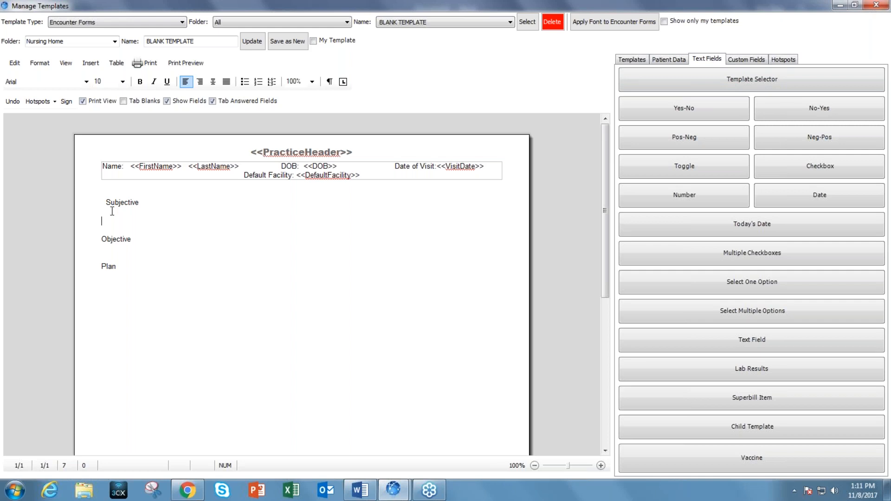
{"action": "key", "text": "Down"}
{"action": "key", "text": "Down"}
{"action": "key", "text": "Down"}
{"action": "key", "text": "Return"}
{"action": "key", "text": "BackSpace"}
{"action": "key", "text": "Return"}
{"action": "key", "text": "Down"}
{"action": "key", "text": "Down"}
{"action": "key", "text": "Down"}
{"action": "key", "text": "Down"}
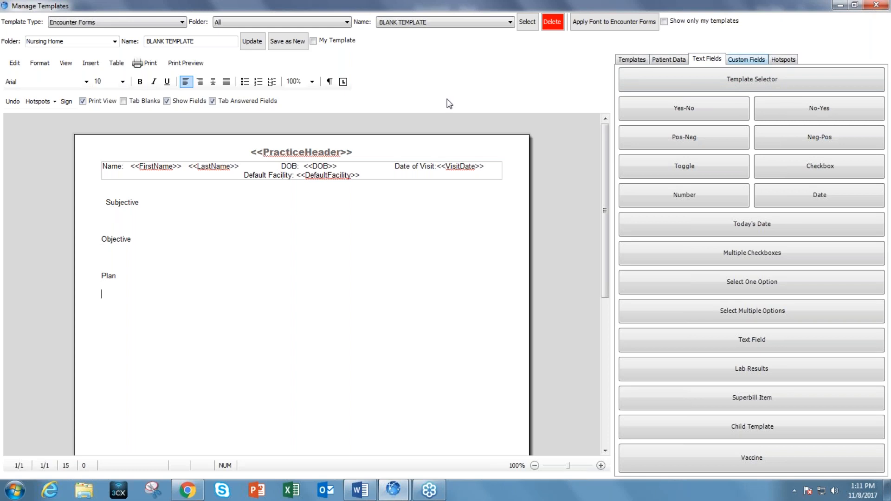
Insert a Template Selector under the Subjective heading with template type HPI and placeholder text Subjective.
{"action": "left_click", "coordinate": [107, 212]}
{"action": "left_click", "coordinate": [742, 83]}
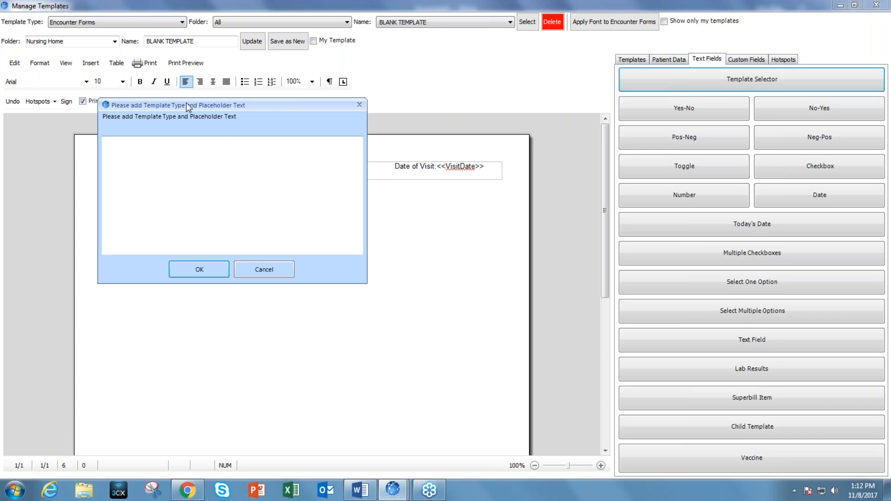
{"action": "left_click_drag", "start_coordinate": [187, 105], "coordinate": [289, 114]}
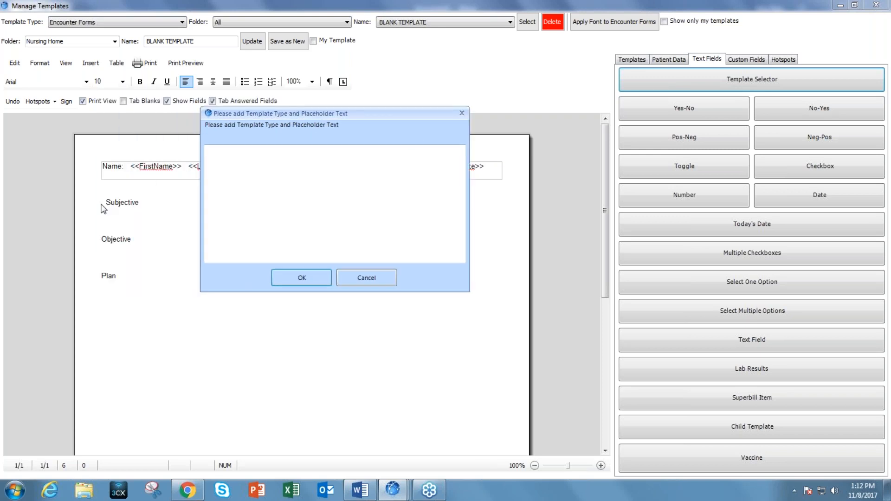
{"action": "left_click", "coordinate": [228, 153]}
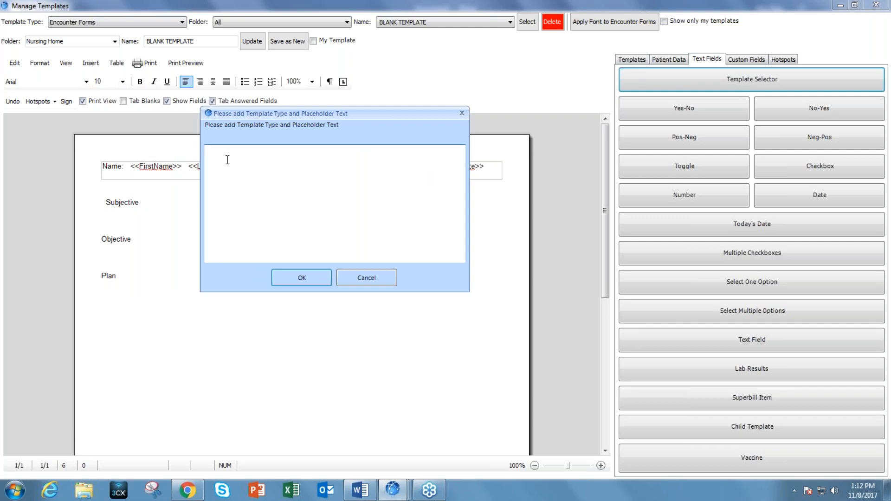
{"action": "type", "text": "HPI,"}
{"action": "type", "text": "Subjective"}
{"action": "left_click", "coordinate": [311, 278]}
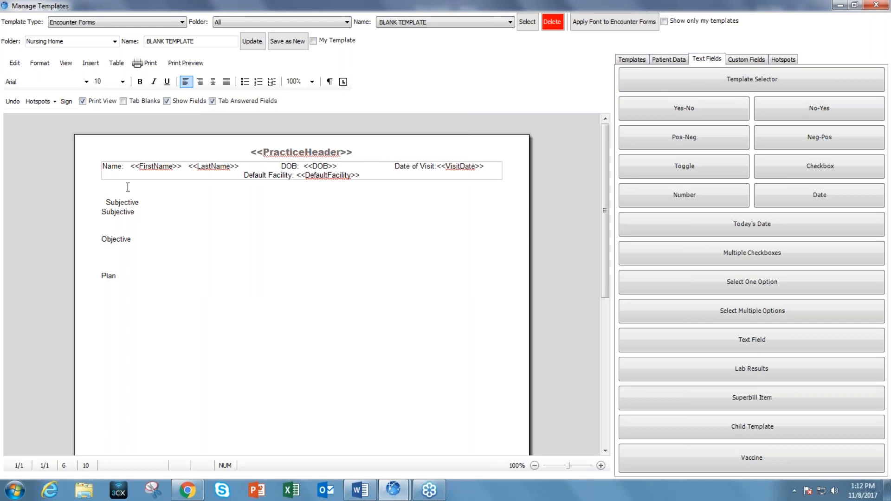
Insert a Template Selector under the Objective heading with template type PE and placeholder text Objective.
{"action": "left_click", "coordinate": [120, 202]}
{"action": "left_click", "coordinate": [107, 249]}
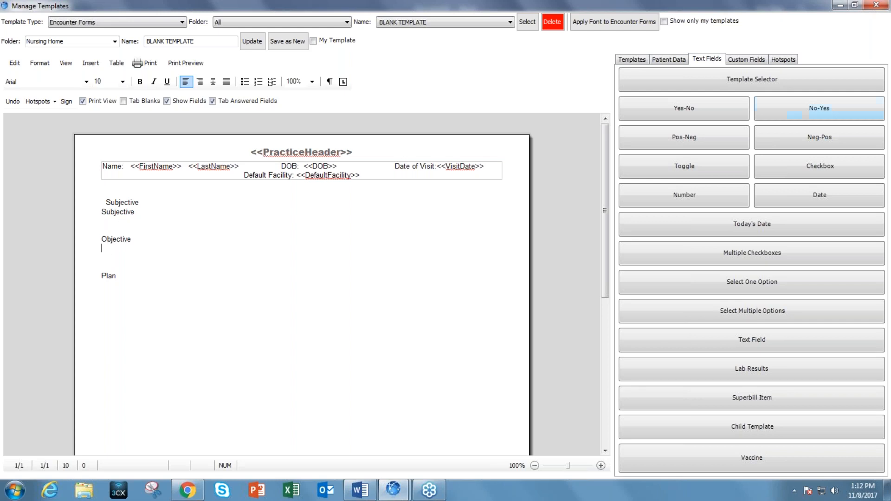
{"action": "left_click", "coordinate": [762, 86]}
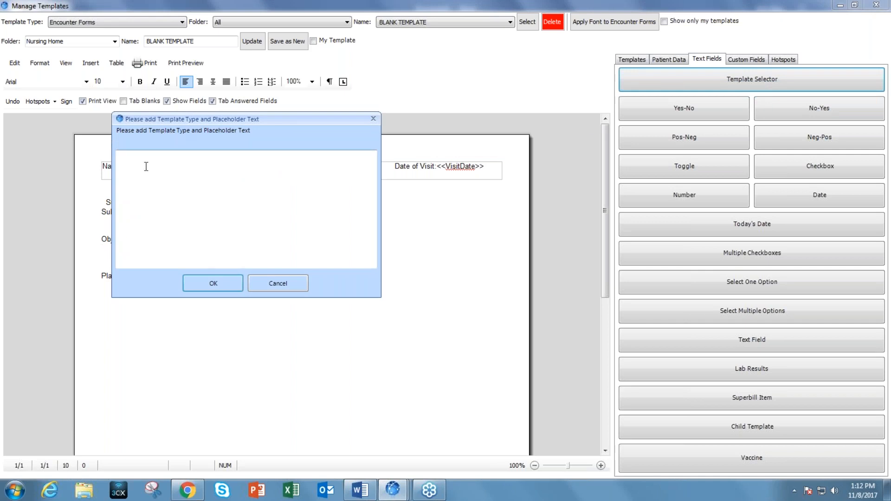
{"action": "type", "text": "PE"}
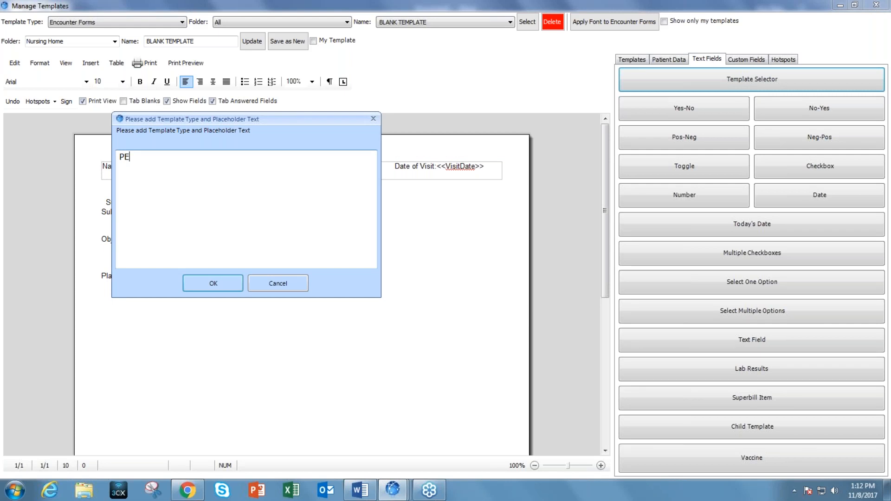
{"action": "type", "text": ",Objective"}
{"action": "left_click", "coordinate": [212, 282]}
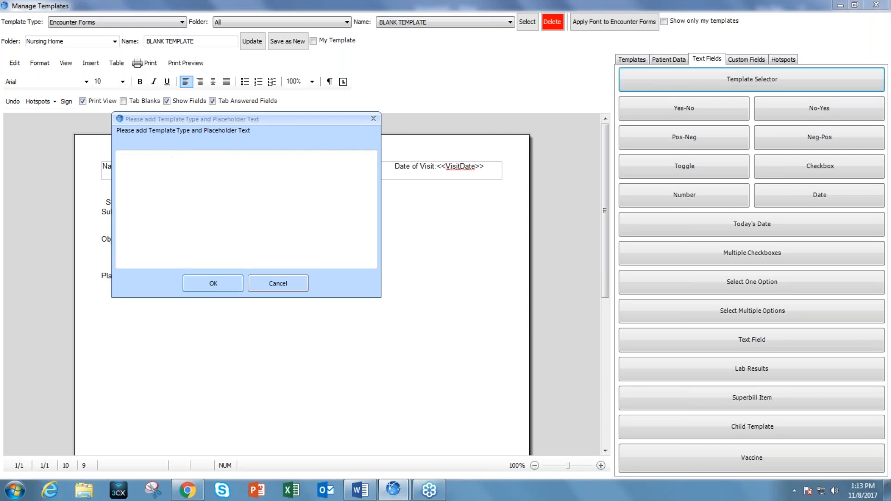
Insert a Template Selector of type Plan with placeholder Plan under the Plan heading, then update BLANK TEMPLATE and close template management.
{"action": "left_click", "coordinate": [117, 276]}
{"action": "key", "text": "Return"}
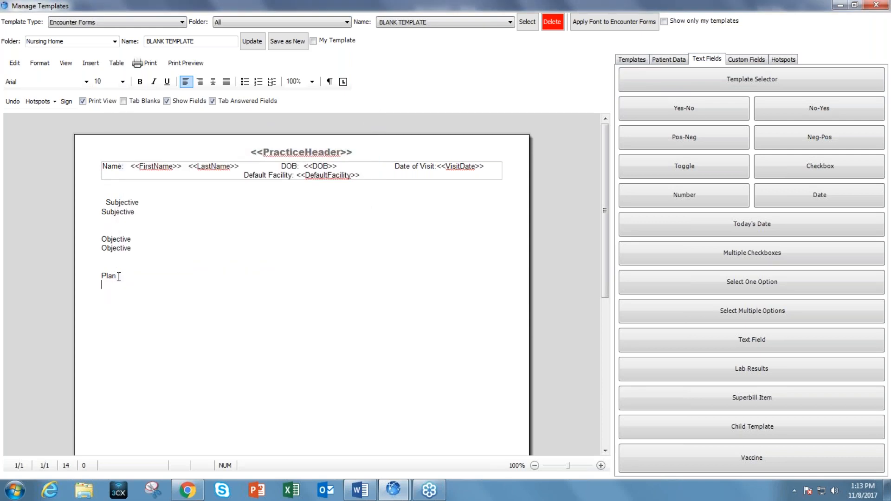
{"action": "left_click", "coordinate": [658, 80]}
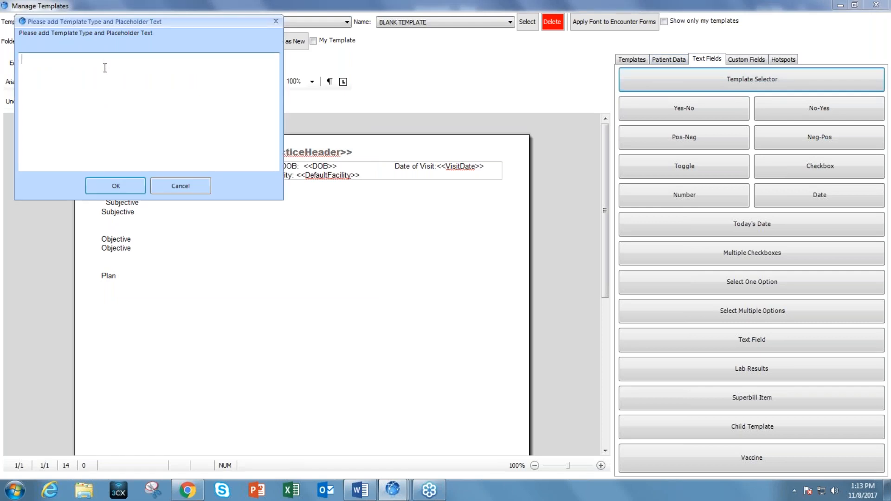
{"action": "type", "text": "Plan,Plan"}
{"action": "left_click", "coordinate": [122, 187]}
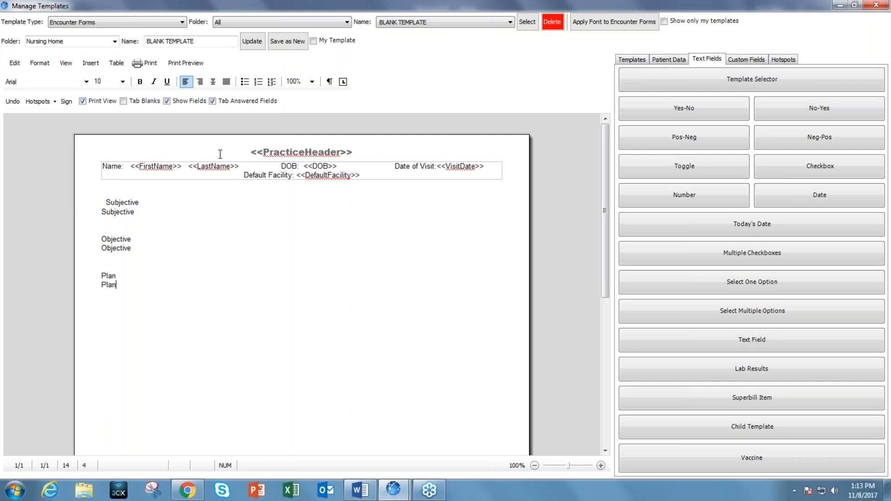
{"action": "left_click", "coordinate": [252, 46]}
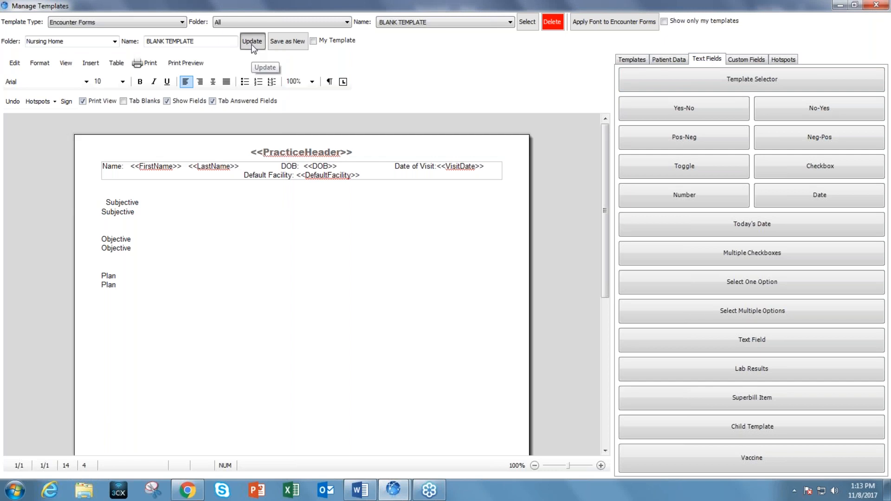
{"action": "left_click", "coordinate": [879, 6]}
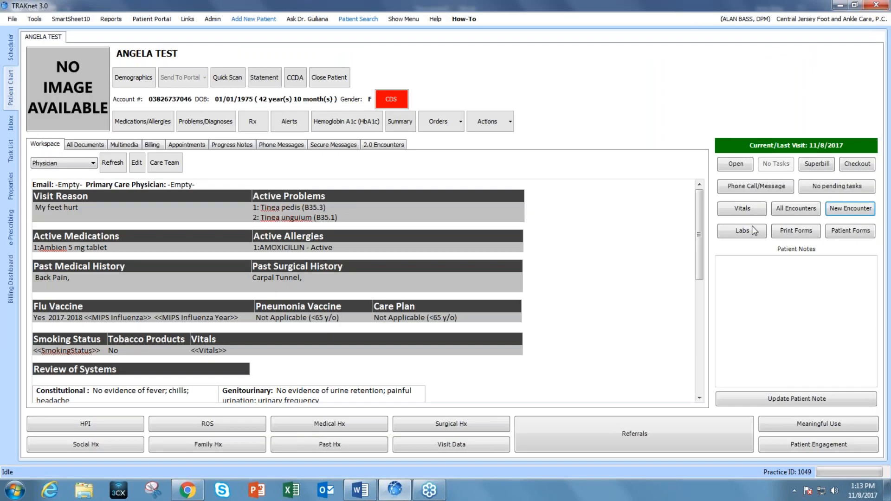
Create a new encounter for the test patient and start the visit with the edited BLANK TEMPLATE.
{"action": "left_click", "coordinate": [840, 208]}
{"action": "left_click", "coordinate": [439, 294]}
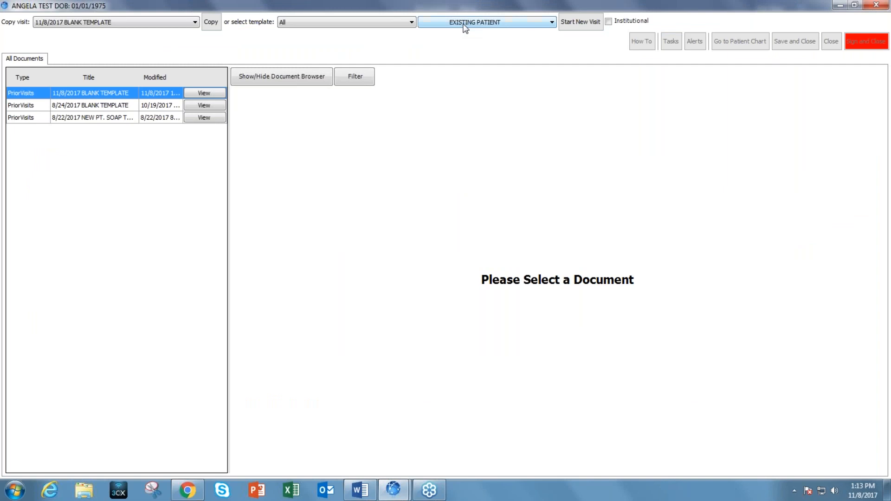
{"action": "left_click", "coordinate": [463, 24]}
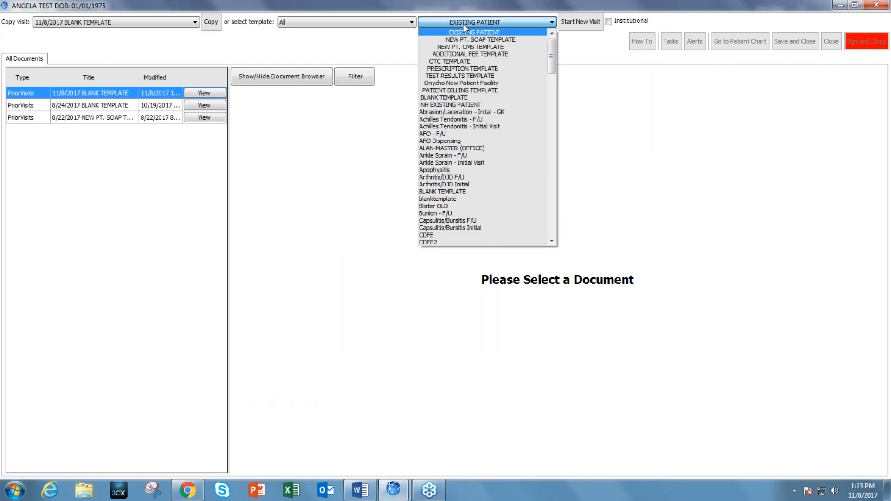
{"action": "left_click", "coordinate": [446, 97]}
{"action": "left_click", "coordinate": [590, 23]}
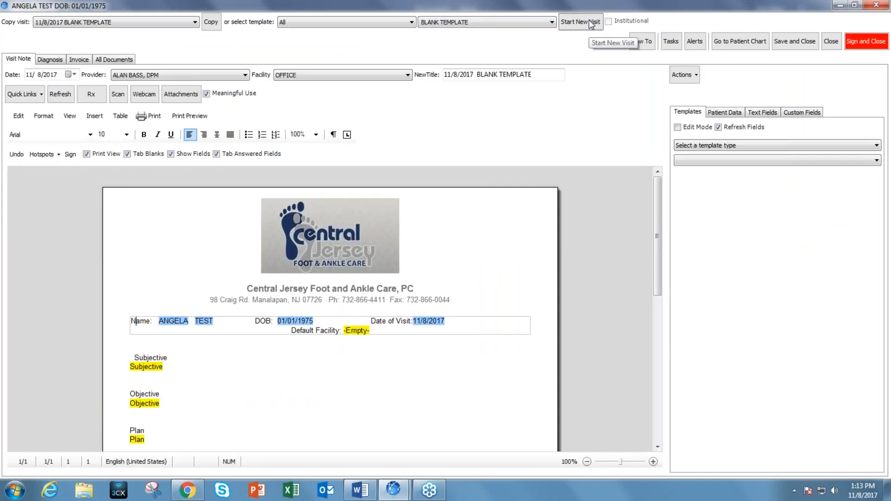
Activate the Subjective, Objective and Plan selectors in the visit note and browse the HPI, PE and Plan template lists they load.
{"action": "left_click_drag", "start_coordinate": [660, 219], "coordinate": [655, 256]}
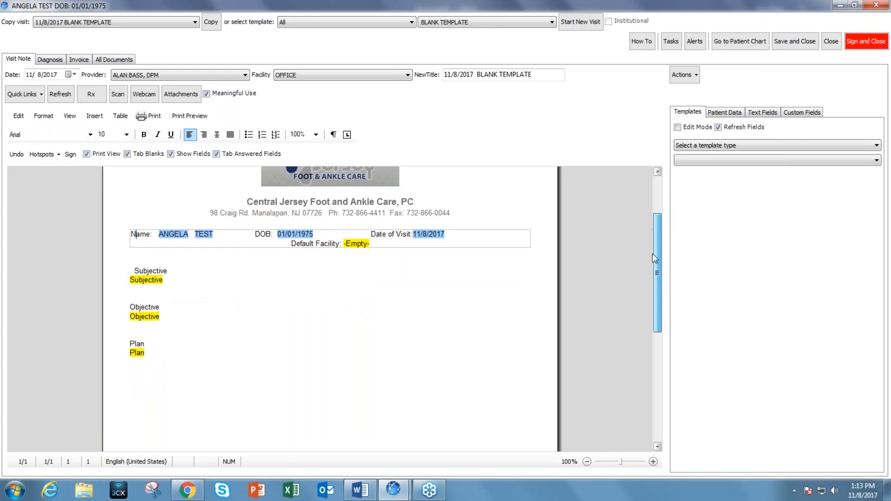
{"action": "left_click", "coordinate": [164, 271]}
{"action": "left_click", "coordinate": [144, 307]}
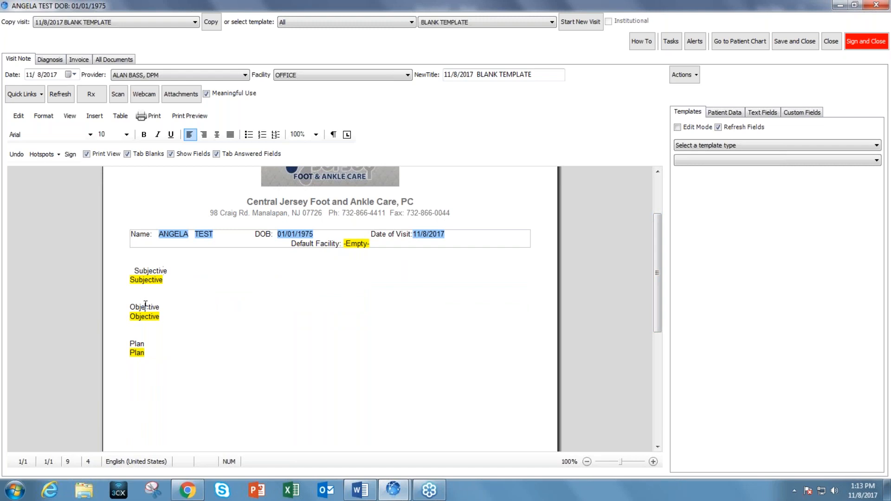
{"action": "left_click", "coordinate": [137, 344]}
{"action": "left_click", "coordinate": [150, 282]}
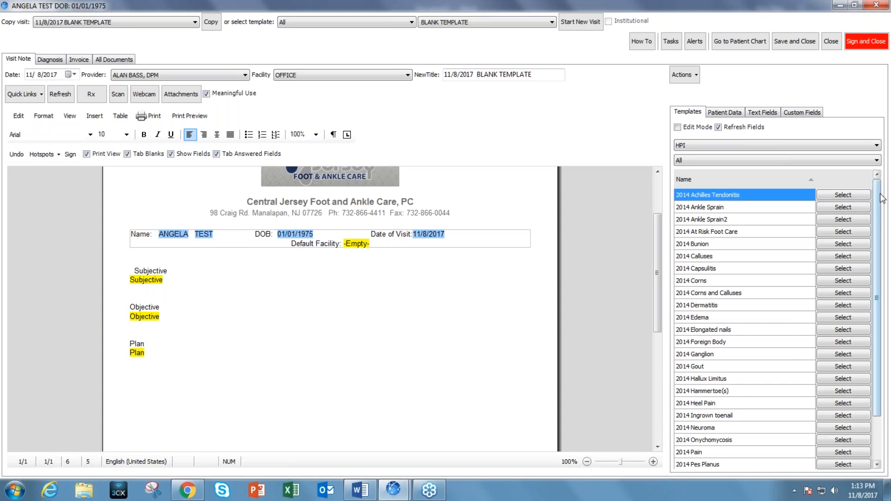
{"action": "left_click_drag", "start_coordinate": [878, 200], "coordinate": [877, 177]}
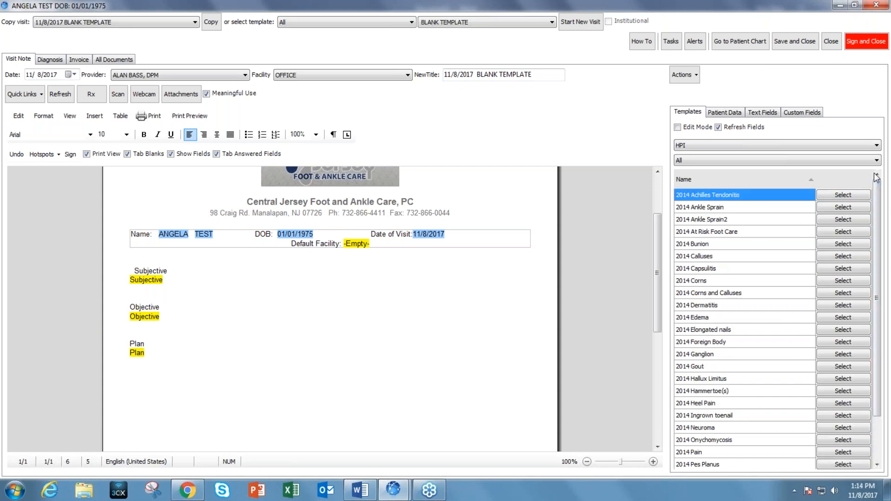
{"action": "left_click", "coordinate": [144, 320]}
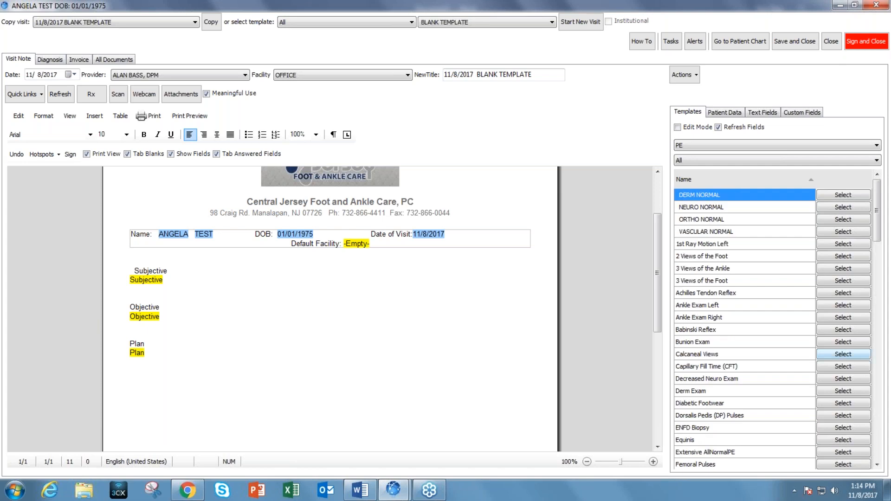
{"action": "left_click_drag", "start_coordinate": [878, 197], "coordinate": [879, 223]}
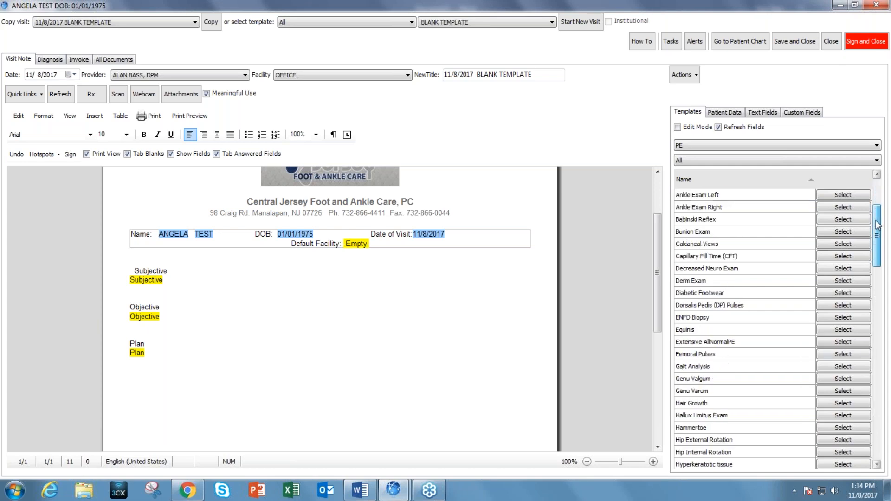
{"action": "left_click", "coordinate": [135, 354]}
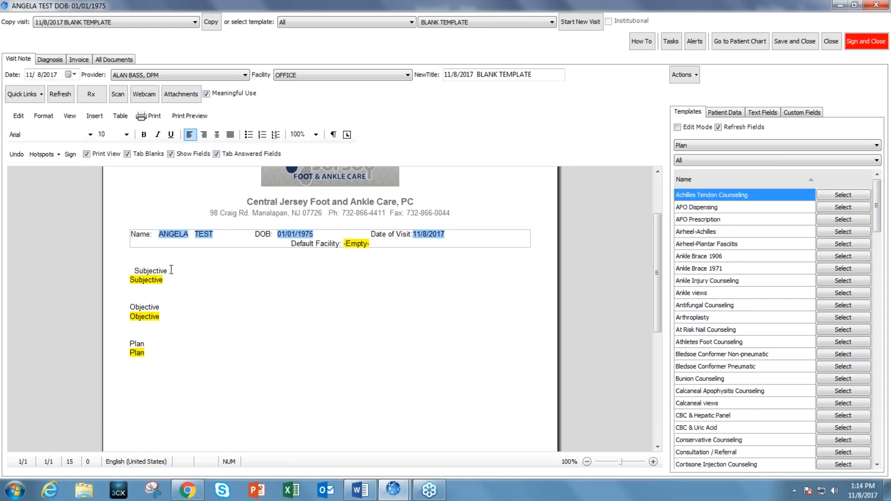
Place the cursor on the empty line below the Subjective selector and manually list the templates of type HPI.
{"action": "left_click", "coordinate": [138, 290]}
{"action": "left_click", "coordinate": [720, 146]}
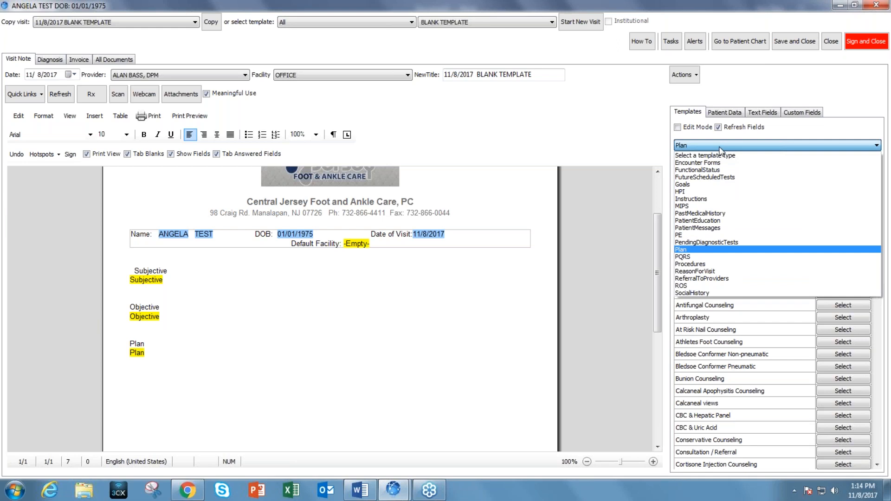
{"action": "left_click", "coordinate": [693, 192]}
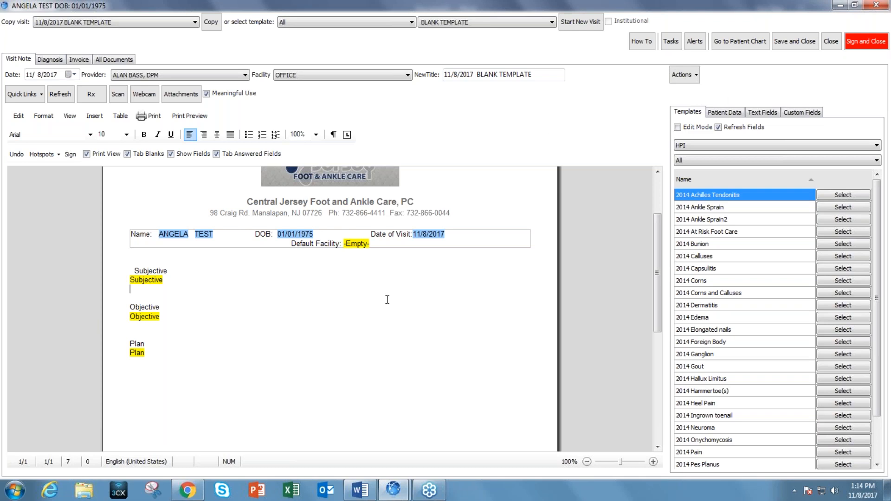
Open the visit's document template for editing and add a Select One Option field with values ___, right, left, bilateral below Plan.
{"action": "scroll", "coordinate": [418, 297], "scroll_direction": "down", "scroll_amount": 3}
{"action": "left_click", "coordinate": [684, 77]}
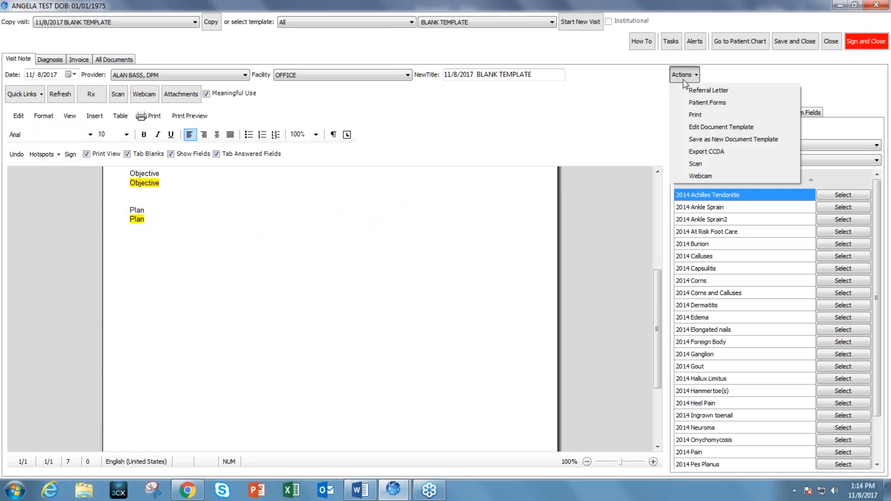
{"action": "left_click", "coordinate": [696, 126]}
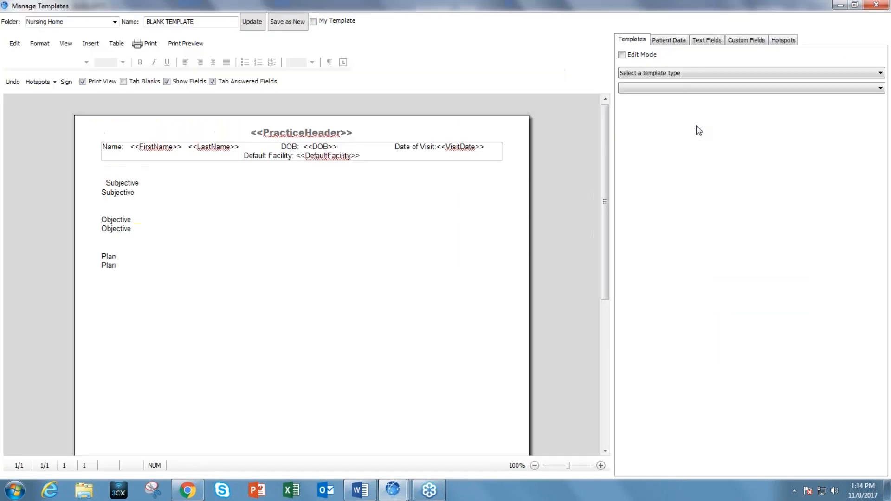
{"action": "left_click", "coordinate": [192, 268]}
{"action": "key", "text": "Return"}
{"action": "key", "text": "Return"}
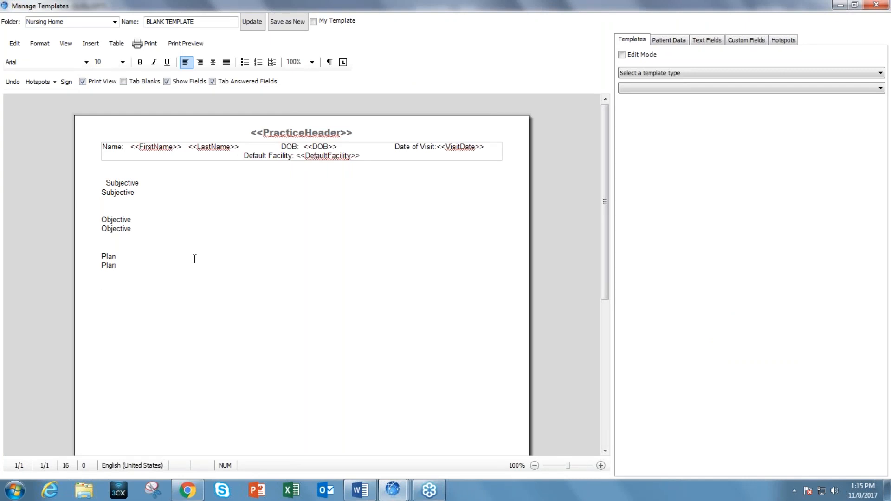
{"action": "left_click", "coordinate": [709, 41]}
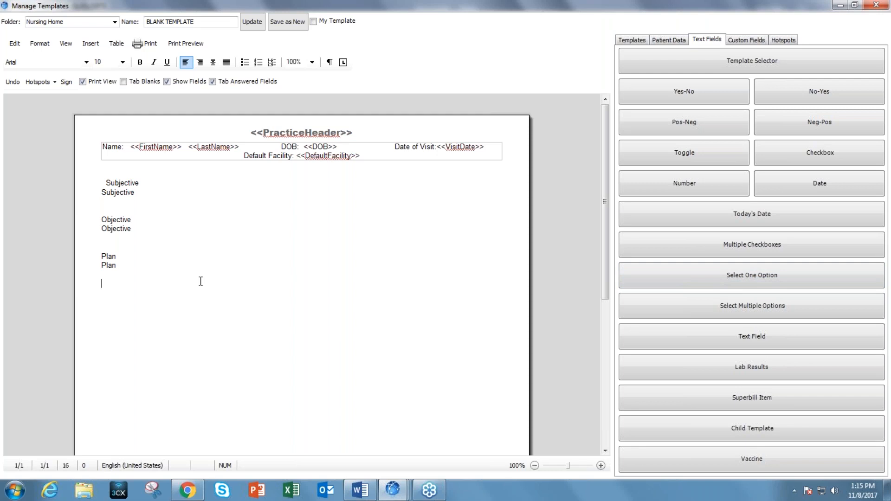
{"action": "left_click", "coordinate": [795, 283]}
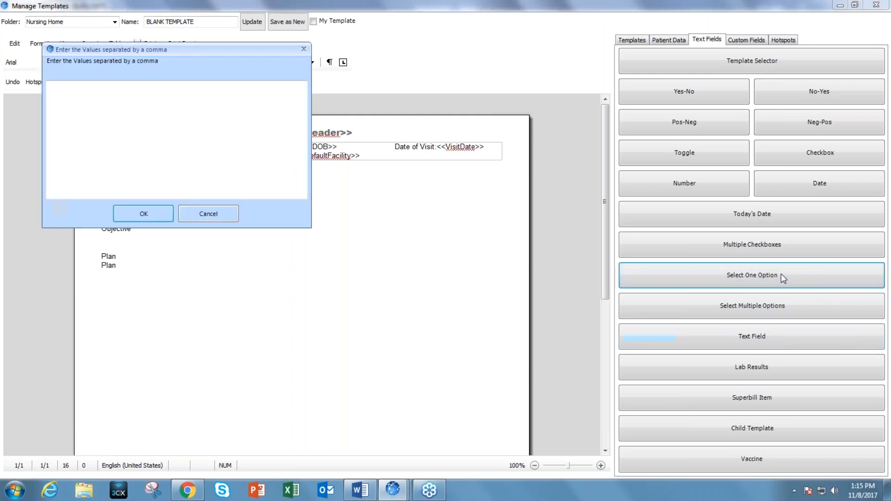
{"action": "left_click", "coordinate": [130, 99]}
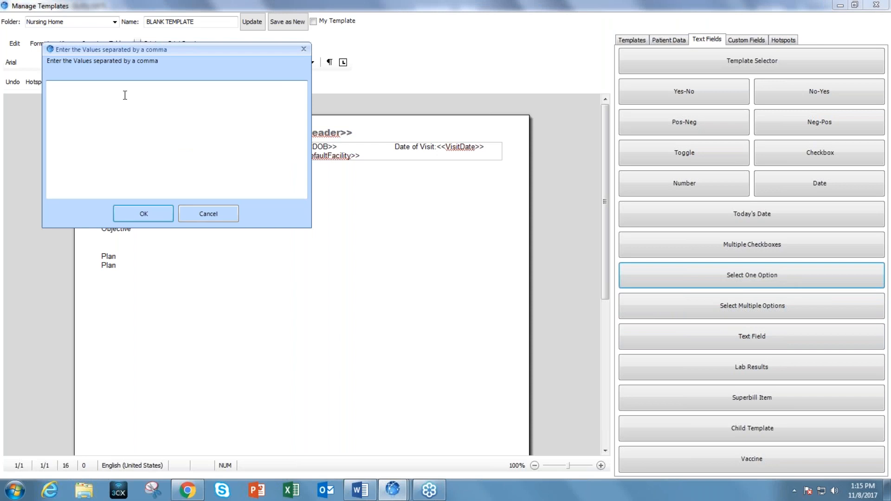
{"action": "type", "text": "___,right,left"}
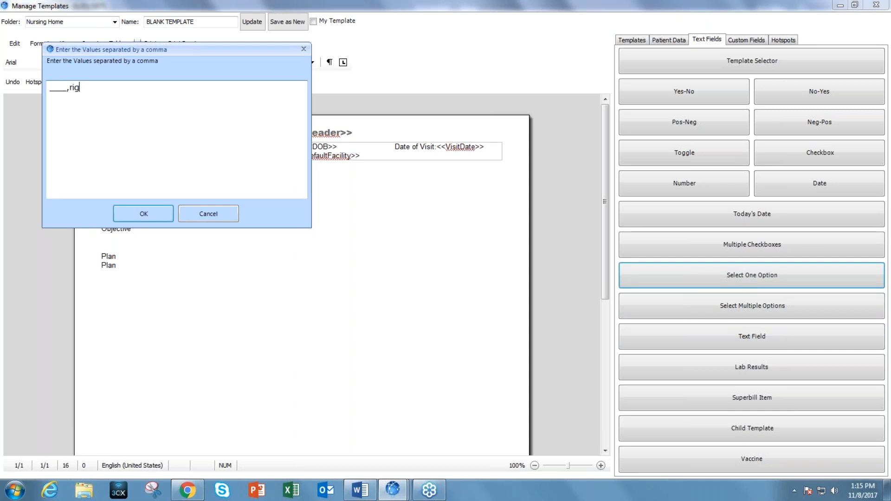
{"action": "type", "text": ",bilateral"}
{"action": "left_click", "coordinate": [144, 214]}
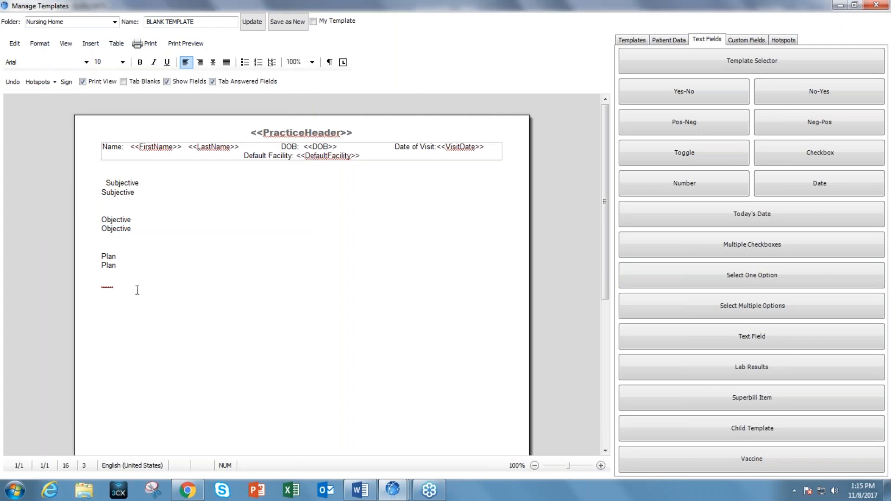
Add a Select Multiple Options field with values ___, right, left, bilateral below the single-option field and update BLANK TEMPLATE.
{"action": "key", "text": "Return"}
{"action": "left_click", "coordinate": [756, 306]}
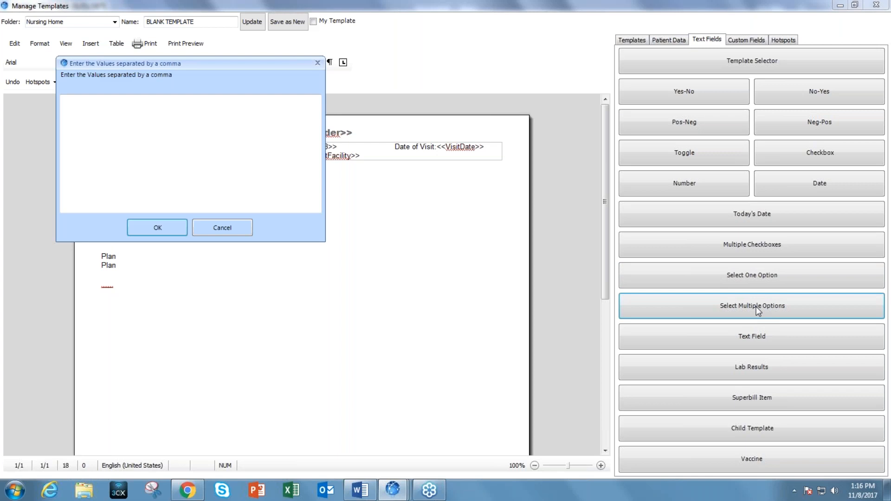
{"action": "left_click", "coordinate": [140, 116]}
{"action": "type", "text": "_____,right,lef"}
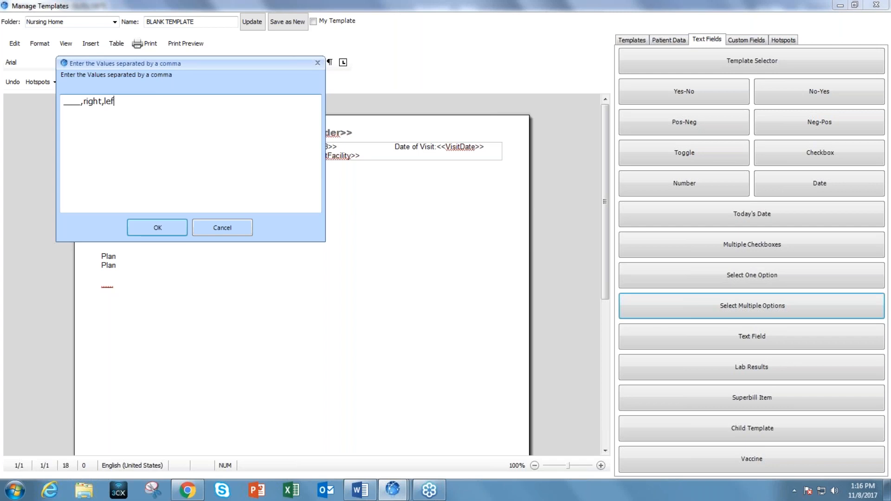
{"action": "type", "text": "t,bilateral"}
{"action": "left_click", "coordinate": [141, 223]}
{"action": "left_click", "coordinate": [248, 22]}
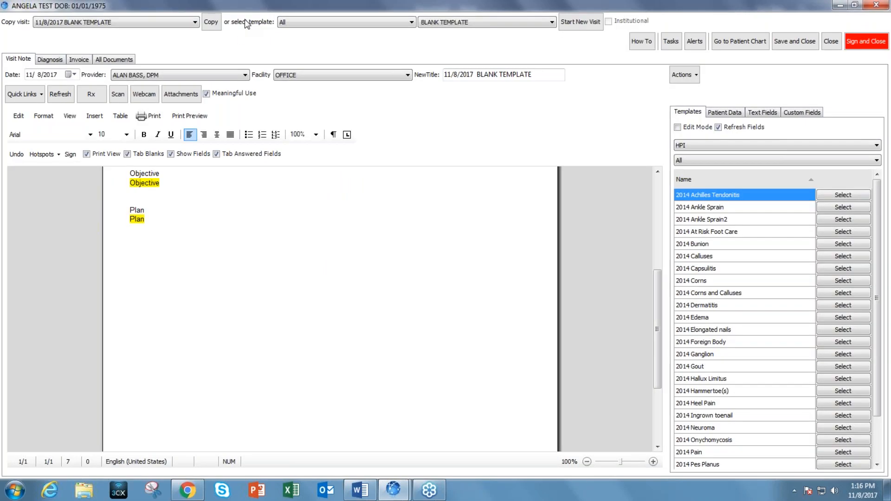
Close the current visit, create a new encounter for the test patient and start the visit with BLANK TEMPLATE.
{"action": "left_click", "coordinate": [831, 41]}
{"action": "left_click", "coordinate": [497, 282]}
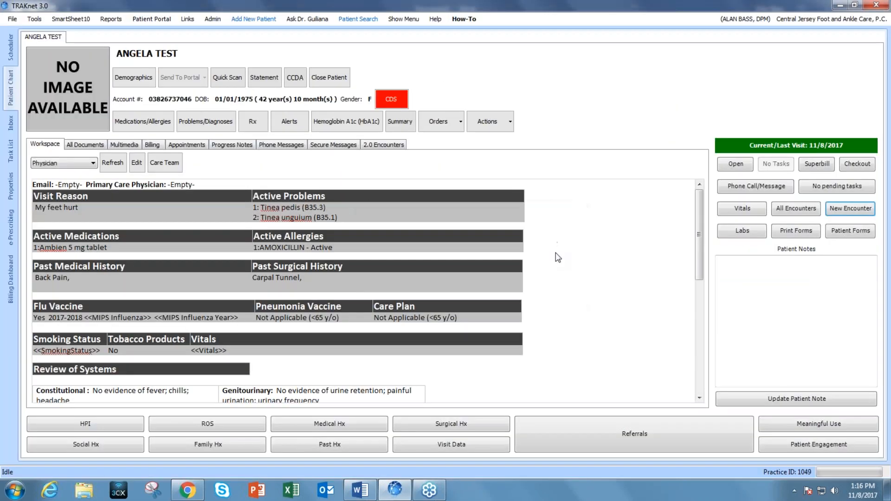
{"action": "left_click", "coordinate": [857, 210]}
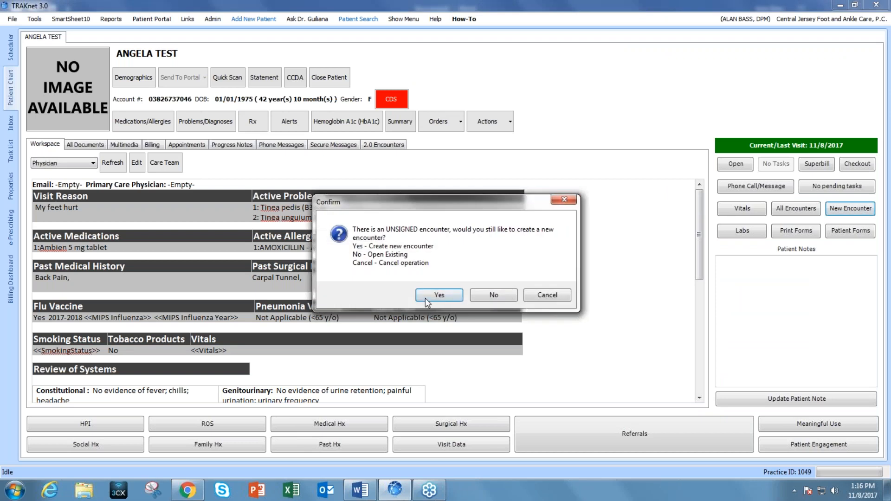
{"action": "left_click", "coordinate": [436, 293]}
{"action": "left_click", "coordinate": [489, 22]}
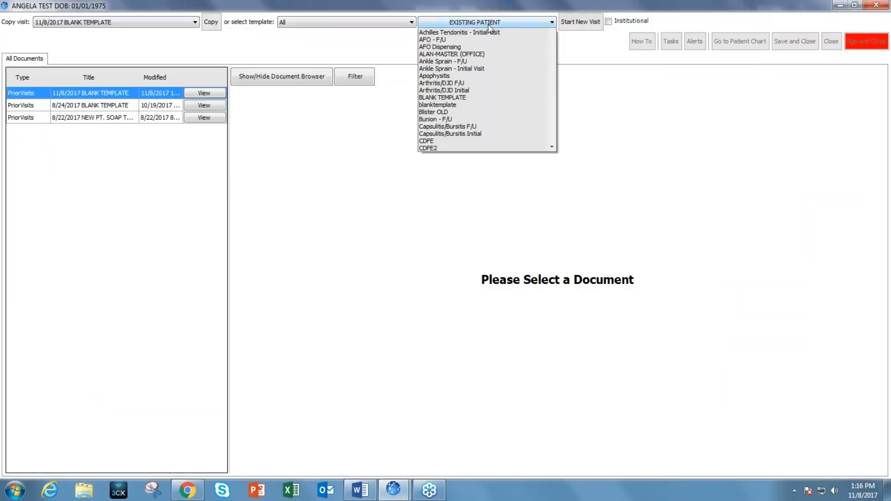
{"action": "left_click", "coordinate": [469, 98]}
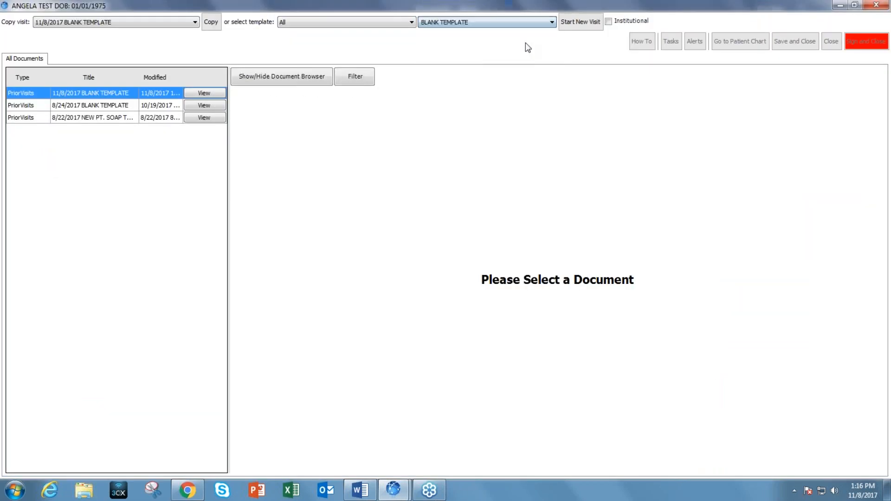
{"action": "left_click", "coordinate": [575, 25]}
Fill both the single-option and the multiple-option blanks below Plan with "right".
{"action": "scroll", "coordinate": [402, 348], "scroll_direction": "down", "scroll_amount": 5}
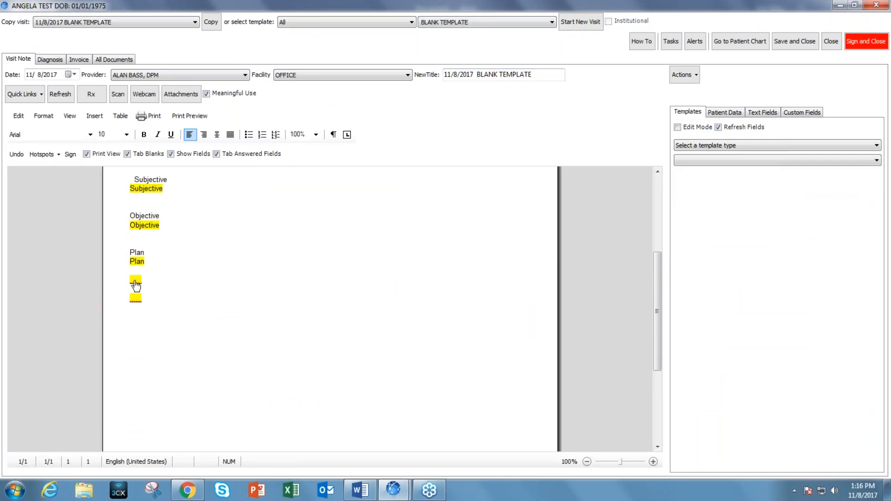
{"action": "left_click", "coordinate": [135, 281]}
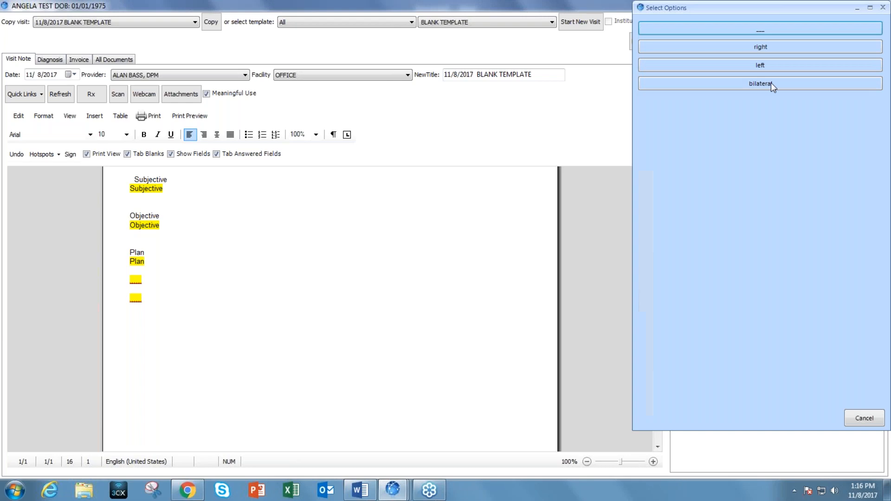
{"action": "left_click", "coordinate": [760, 46]}
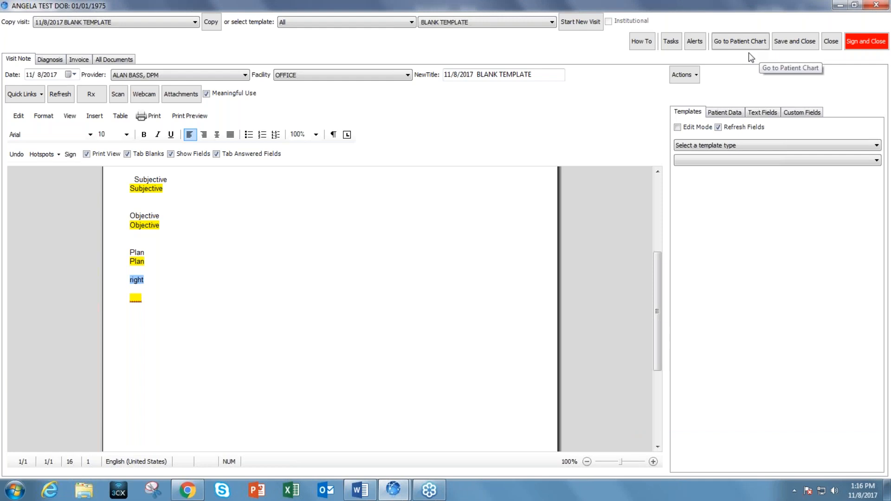
{"action": "left_click", "coordinate": [138, 301]}
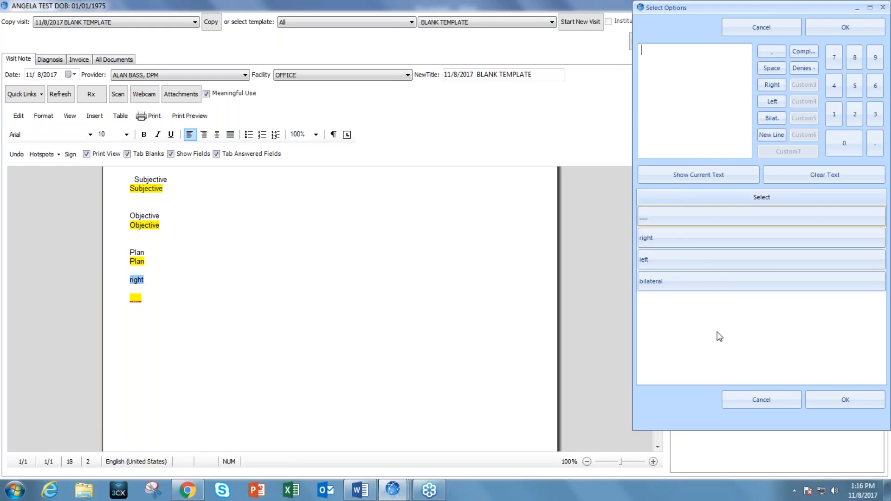
{"action": "left_click", "coordinate": [732, 242]}
{"action": "left_click", "coordinate": [857, 398]}
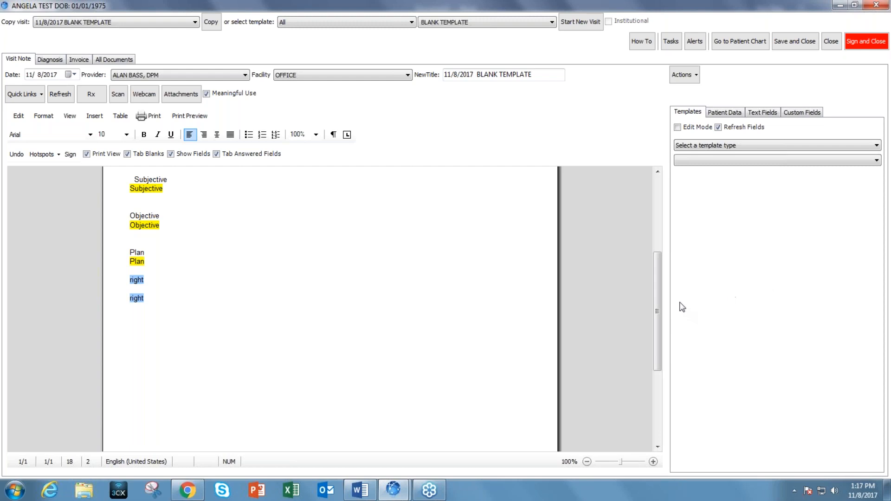
Open the visit's document template for editing and look through the available Patient Data fields and their categories.
{"action": "left_click_drag", "start_coordinate": [656, 305], "coordinate": [656, 251]}
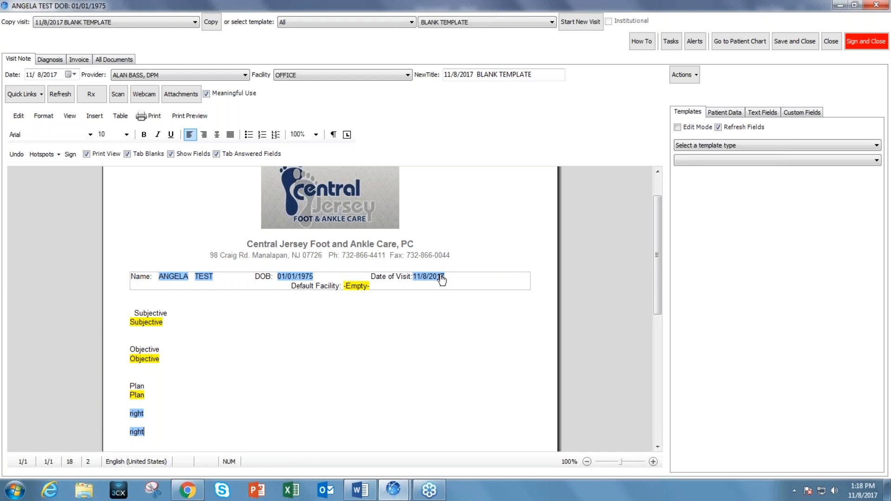
{"action": "left_click", "coordinate": [691, 78]}
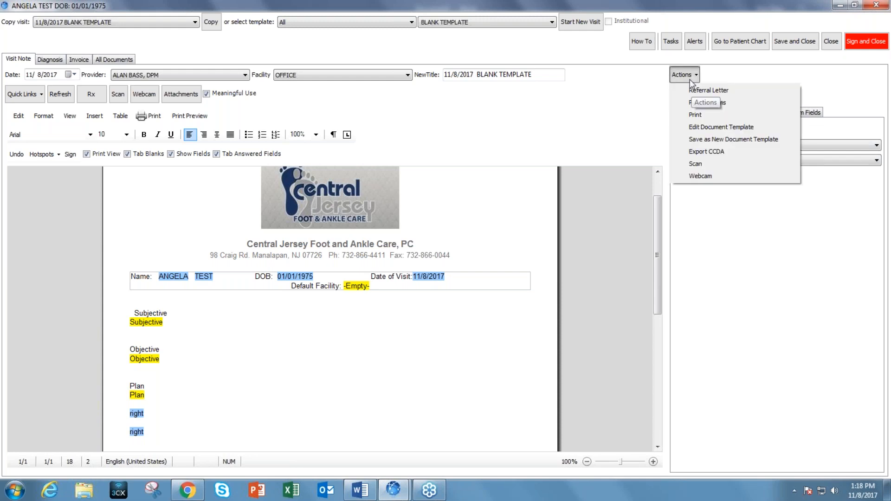
{"action": "left_click", "coordinate": [698, 128]}
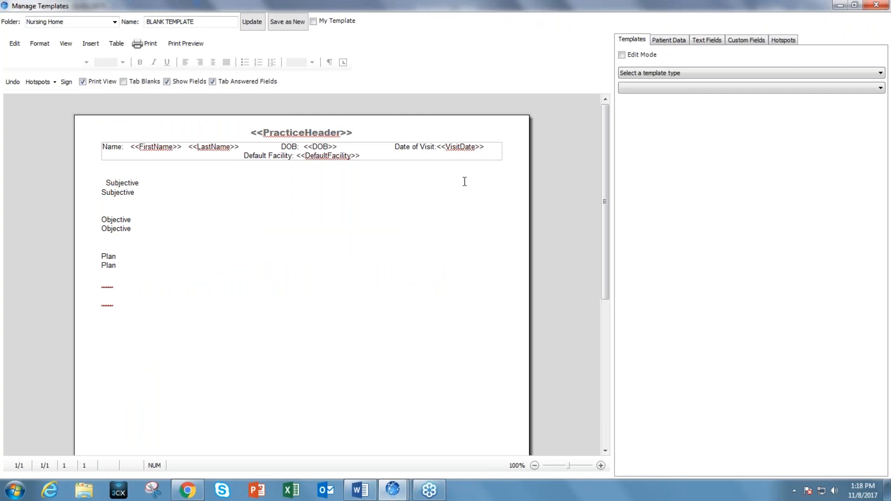
{"action": "left_click", "coordinate": [668, 41]}
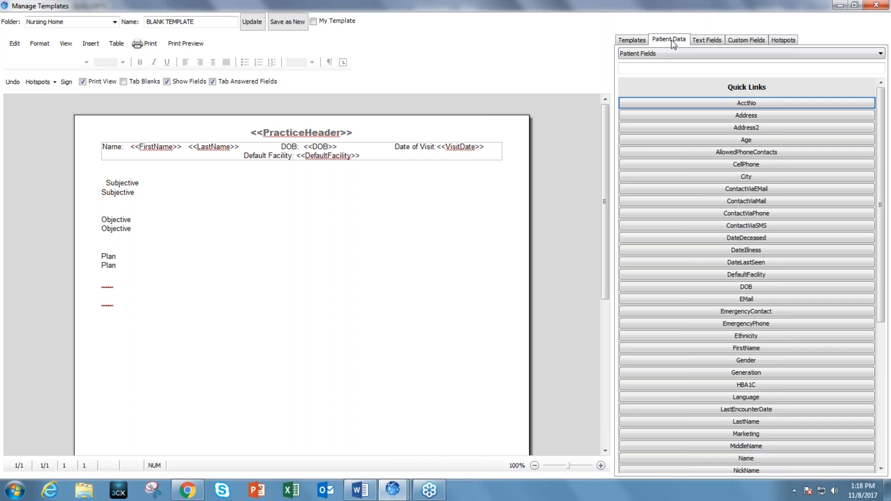
{"action": "left_click", "coordinate": [818, 56]}
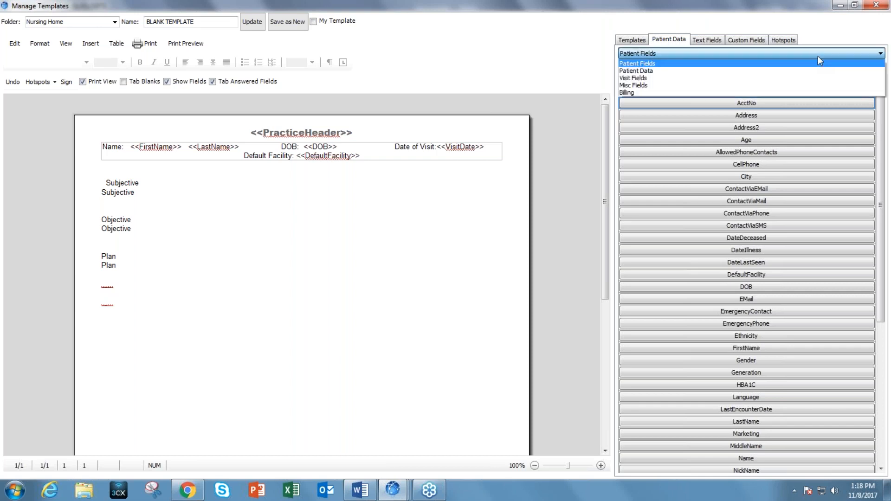
{"action": "left_click", "coordinate": [818, 56]}
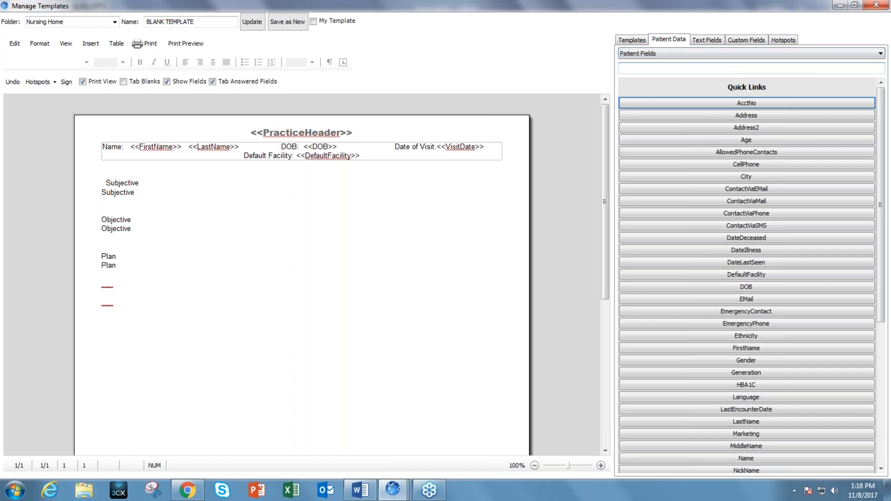
Search the patient fields for "visi", "today" and "dat", check the available text fields, and close the template editor.
{"action": "type", "text": "visi"}
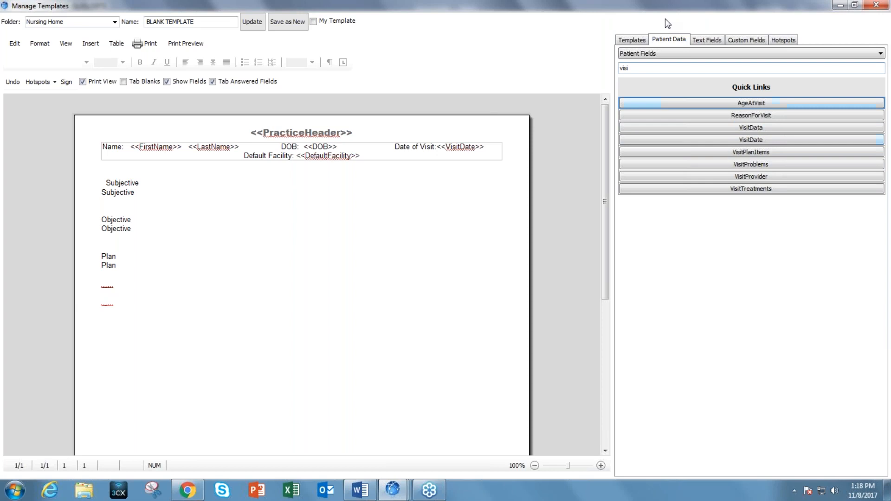
{"action": "key", "text": "BackSpace"}
{"action": "key", "text": "BackSpace"}
{"action": "key", "text": "BackSpace"}
{"action": "type", "text": "today"}
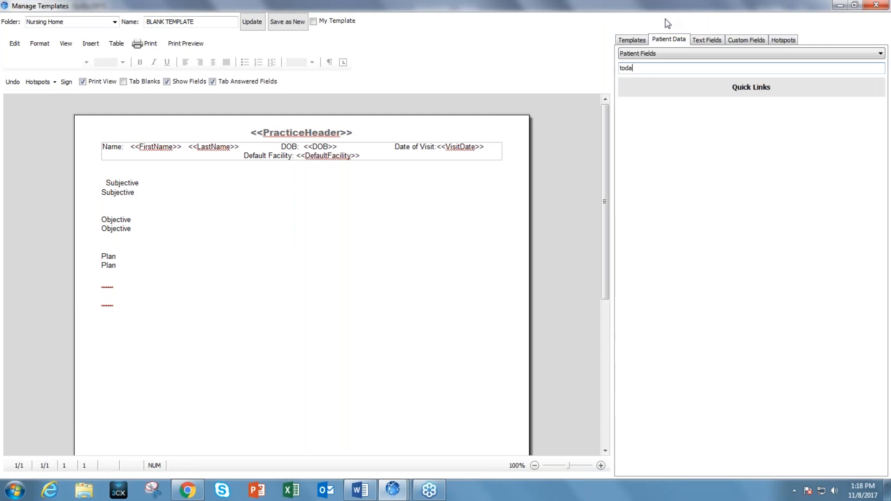
{"action": "key", "text": "BackSpace"}
{"action": "key", "text": "BackSpace"}
{"action": "key", "text": "BackSpace"}
{"action": "key", "text": "BackSpace"}
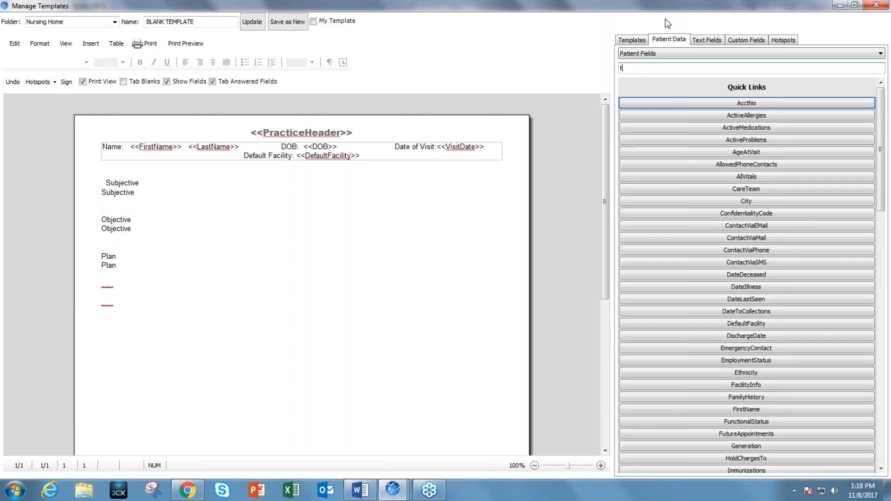
{"action": "key", "text": "BackSpace"}
{"action": "type", "text": "dat"}
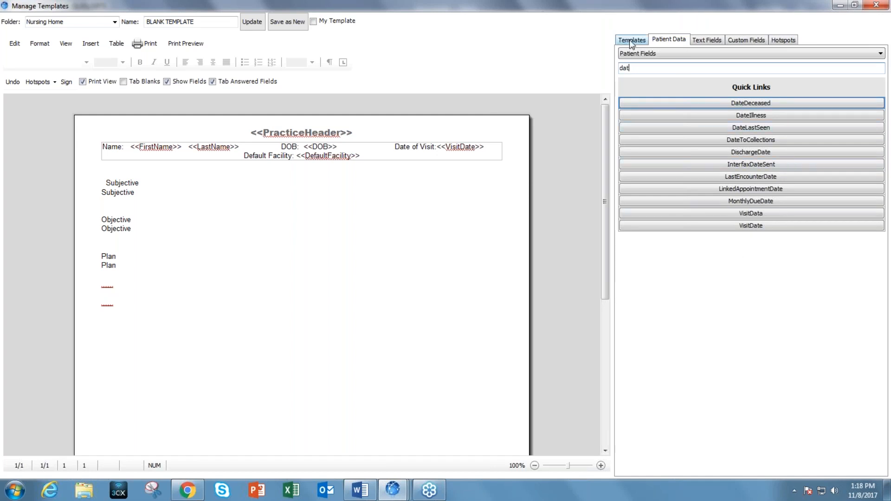
{"action": "left_click", "coordinate": [707, 41]}
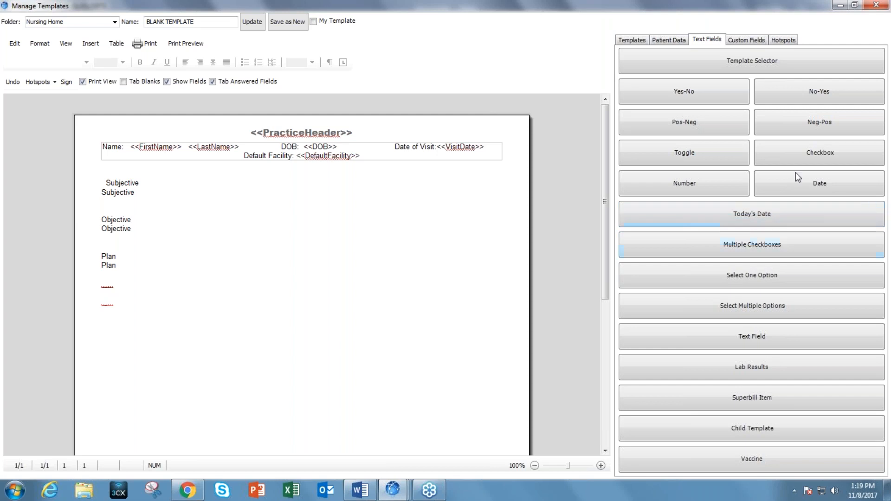
{"action": "left_click", "coordinate": [876, 5]}
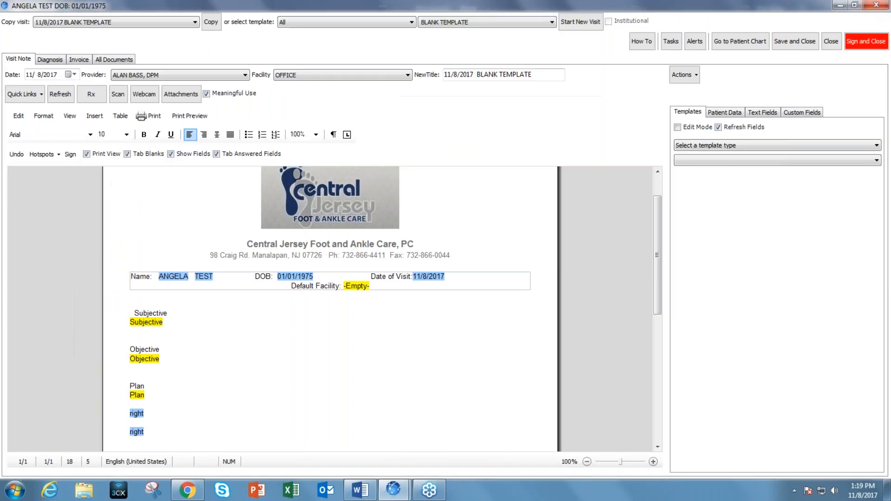
Start the visit with NEW PT. SOAP TEMPLATE and examine the Instructions, Referrals given and Referral Reason sections of the note.
{"action": "left_click", "coordinate": [486, 21]}
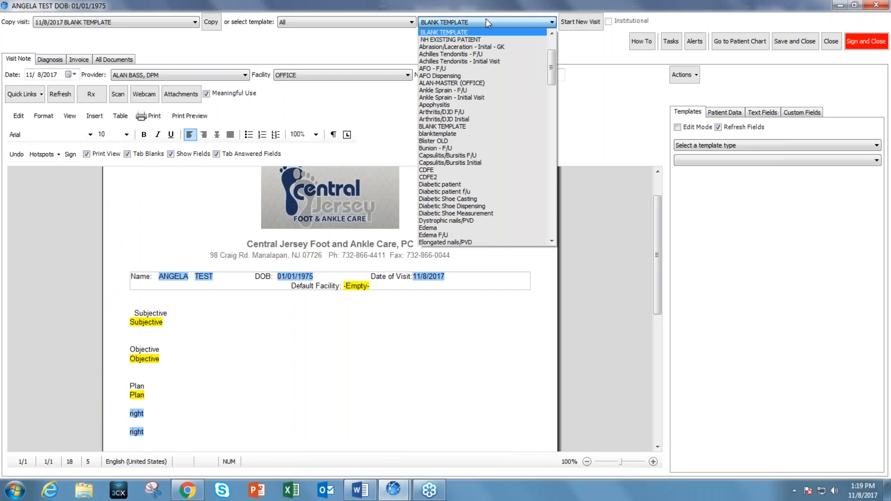
{"action": "left_click_drag", "start_coordinate": [554, 72], "coordinate": [555, 40]}
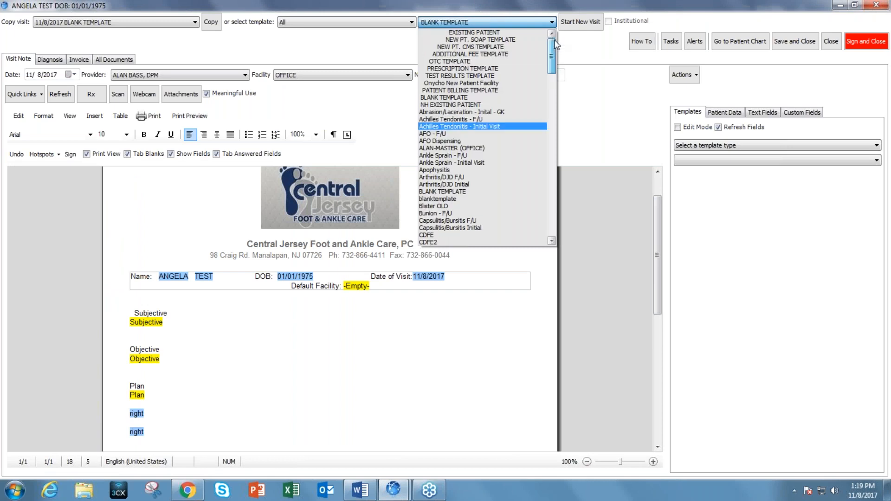
{"action": "left_click", "coordinate": [516, 40]}
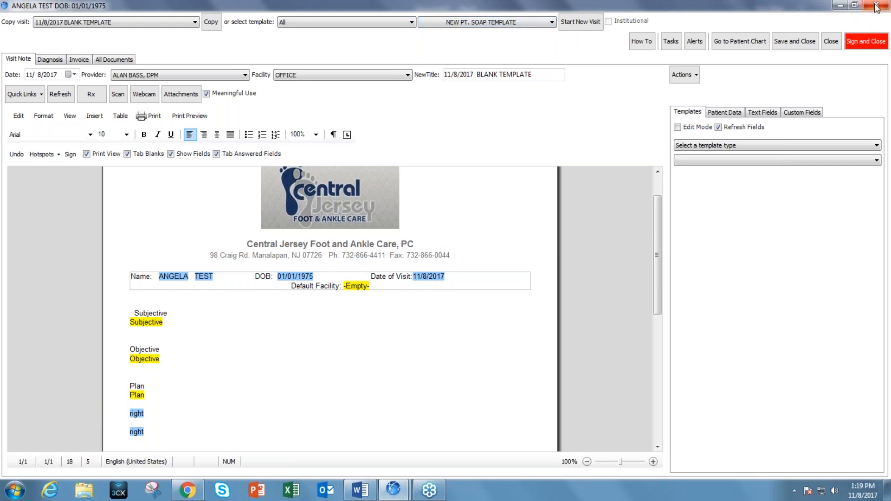
{"action": "left_click", "coordinate": [579, 23]}
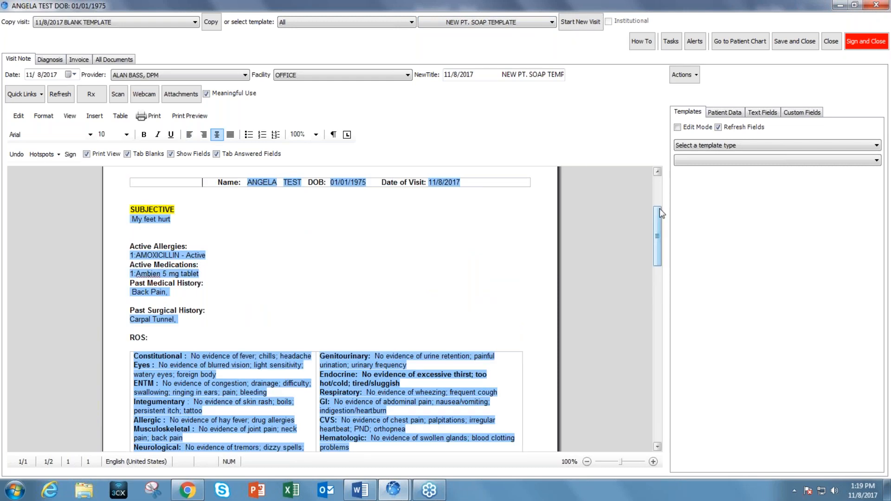
{"action": "left_click_drag", "start_coordinate": [658, 209], "coordinate": [657, 297]}
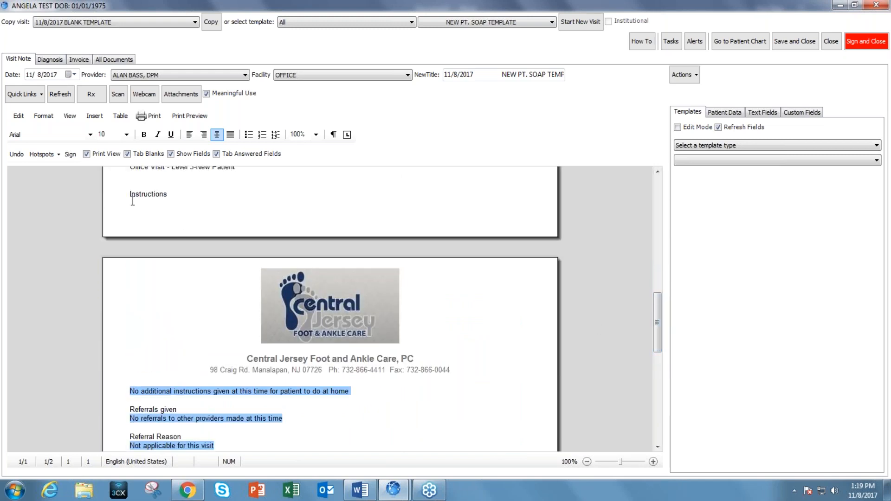
{"action": "left_click_drag", "start_coordinate": [128, 196], "coordinate": [266, 394]}
{"action": "scroll", "coordinate": [276, 341], "scroll_direction": "up", "scroll_amount": 7}
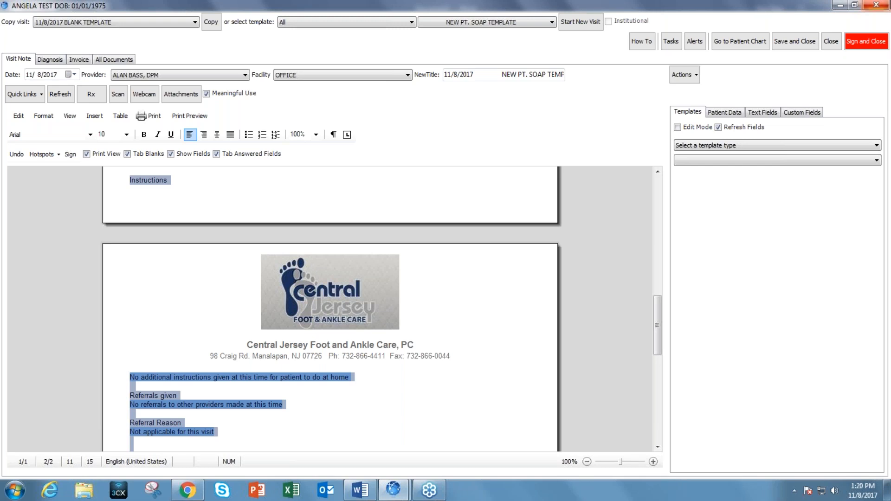
Close the visit without saving its changes and open the template manager.
{"action": "left_click", "coordinate": [883, 6]}
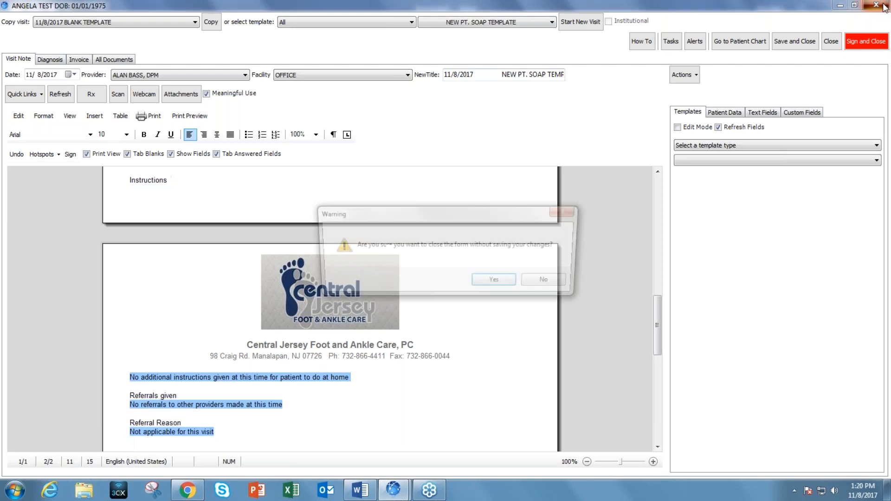
{"action": "left_click", "coordinate": [506, 281]}
{"action": "left_click", "coordinate": [730, 19]}
{"action": "left_click", "coordinate": [732, 43]}
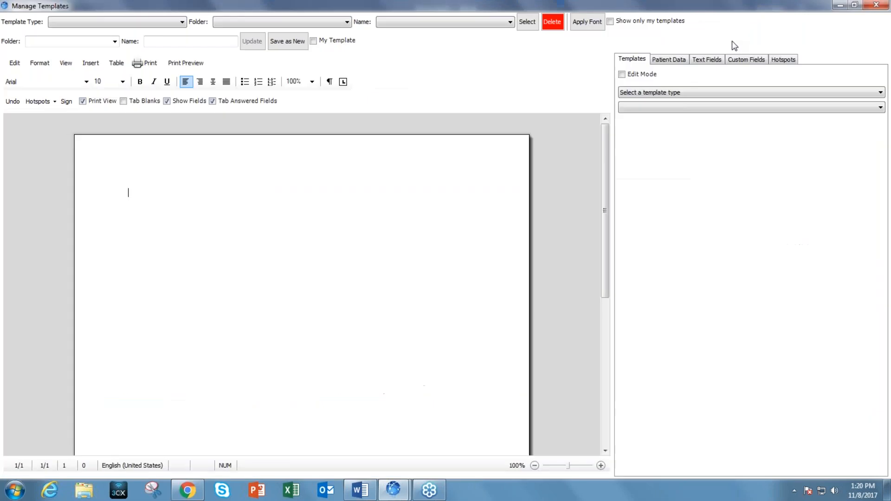
Load the EXISTING PATIENT template from the Encounter Forms template type.
{"action": "left_click", "coordinate": [72, 23]}
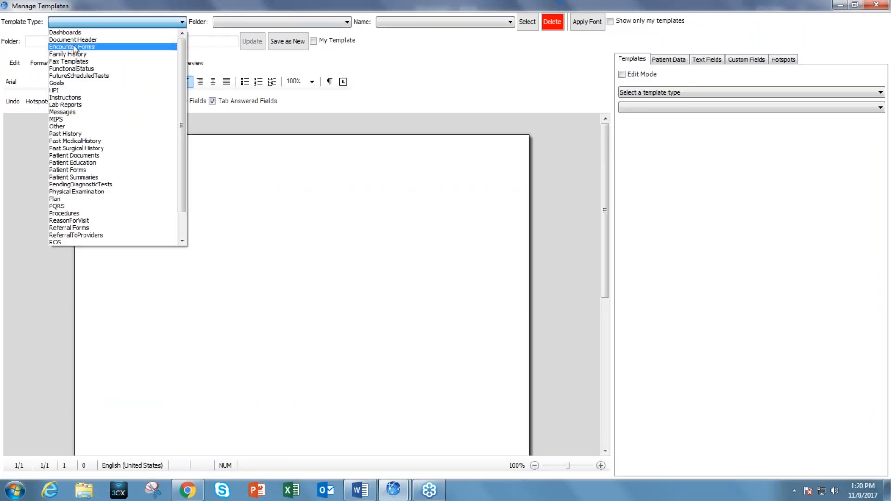
{"action": "left_click", "coordinate": [74, 46]}
{"action": "left_click", "coordinate": [410, 23]}
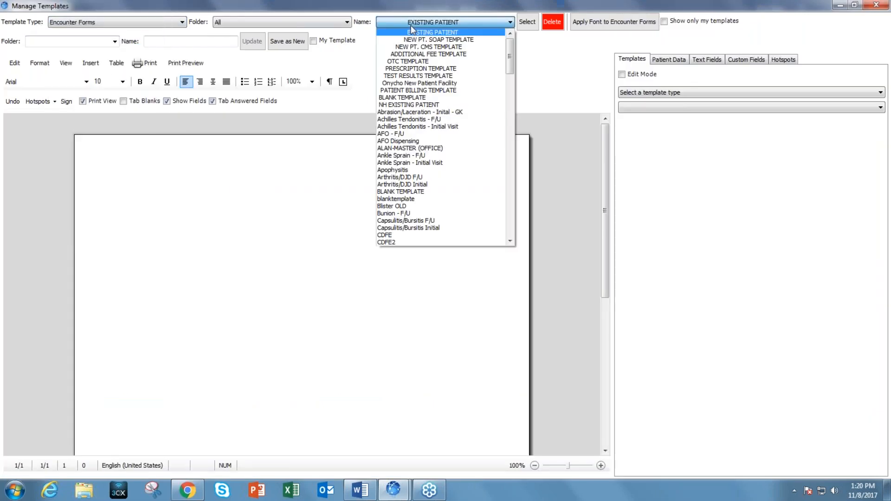
{"action": "left_click", "coordinate": [416, 19]}
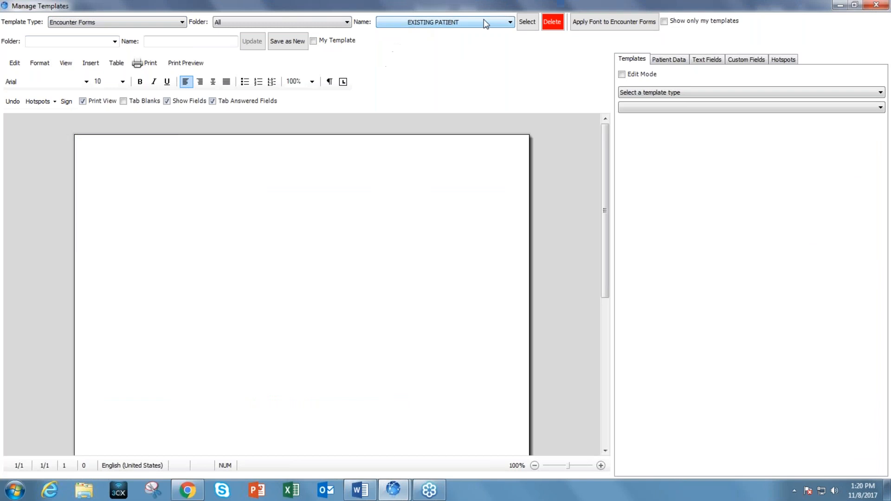
{"action": "left_click", "coordinate": [527, 22]}
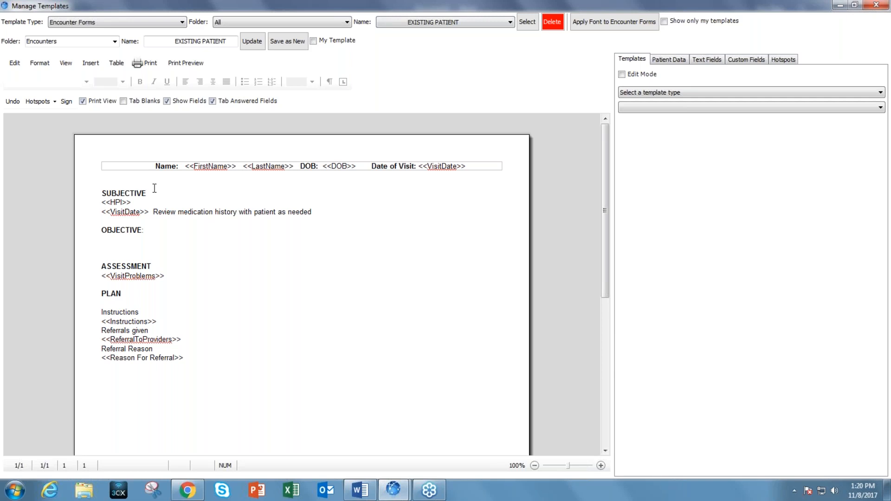
Examine the Instructions, ReferralToProviders and Reason For Referral fields below PLAN in the encounter template.
{"action": "left_click", "coordinate": [186, 357]}
{"action": "left_click_drag", "start_coordinate": [187, 358], "coordinate": [90, 311]}
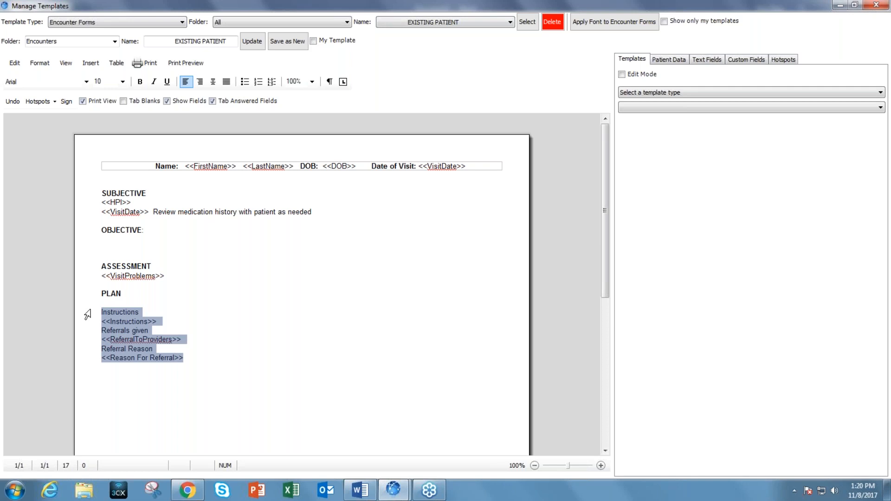
{"action": "left_click", "coordinate": [162, 322]}
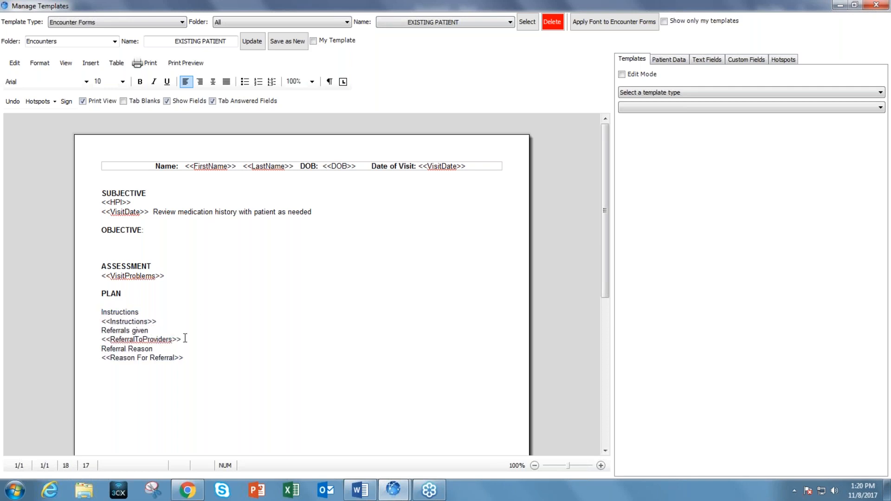
{"action": "left_click", "coordinate": [191, 358]}
Load the DefaultPatientSummaryCCDA-2 template from the Patient Summaries template type.
{"action": "left_click", "coordinate": [119, 25]}
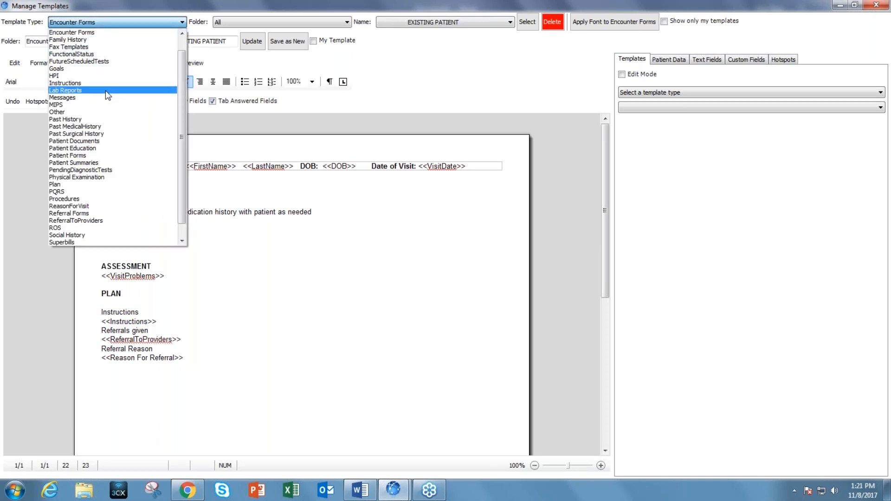
{"action": "left_click", "coordinate": [102, 162]}
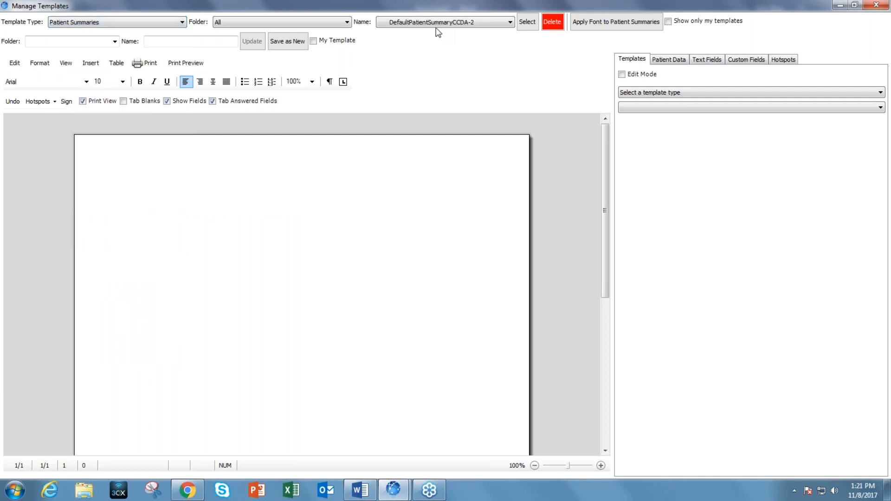
{"action": "left_click", "coordinate": [490, 24]}
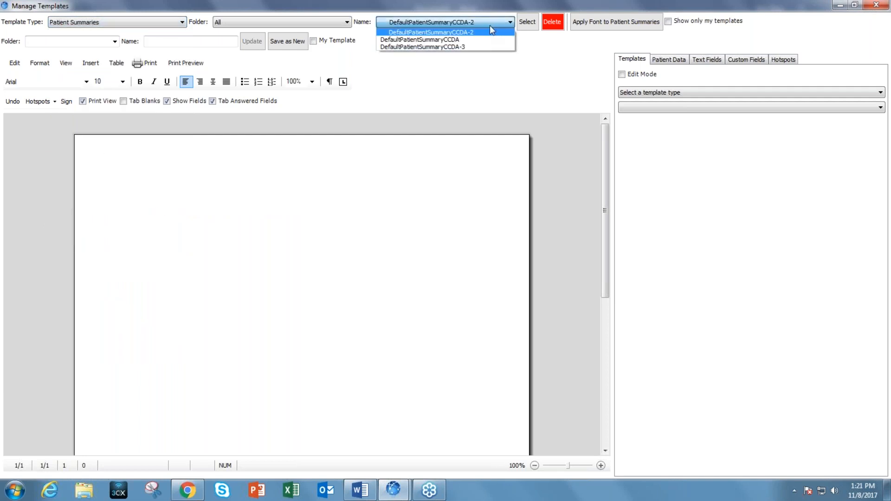
{"action": "left_click", "coordinate": [484, 26]}
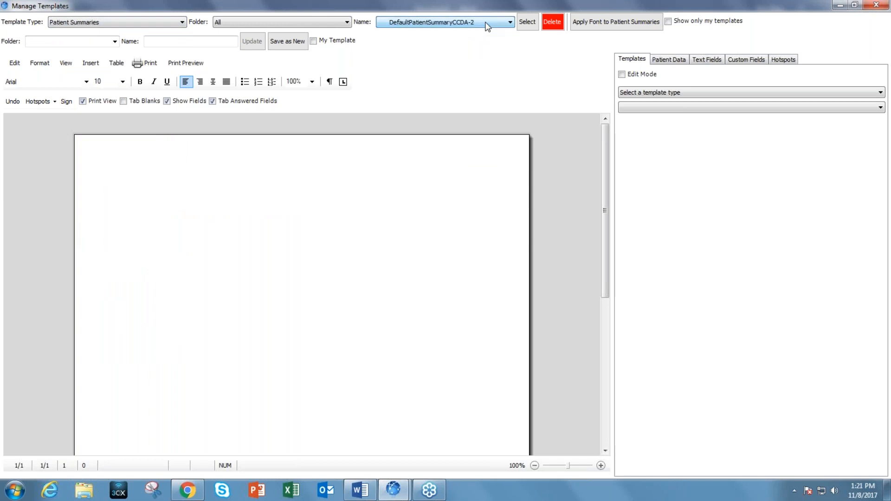
{"action": "left_click", "coordinate": [529, 22]}
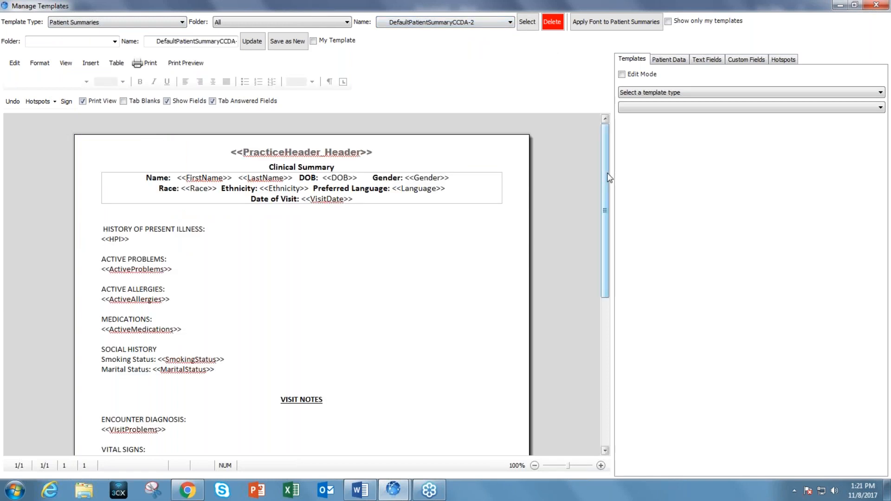
Review the summary's HPI, active problems, allergies, medications, smoking status and marital status fields.
{"action": "left_click_drag", "start_coordinate": [604, 167], "coordinate": [612, 228]}
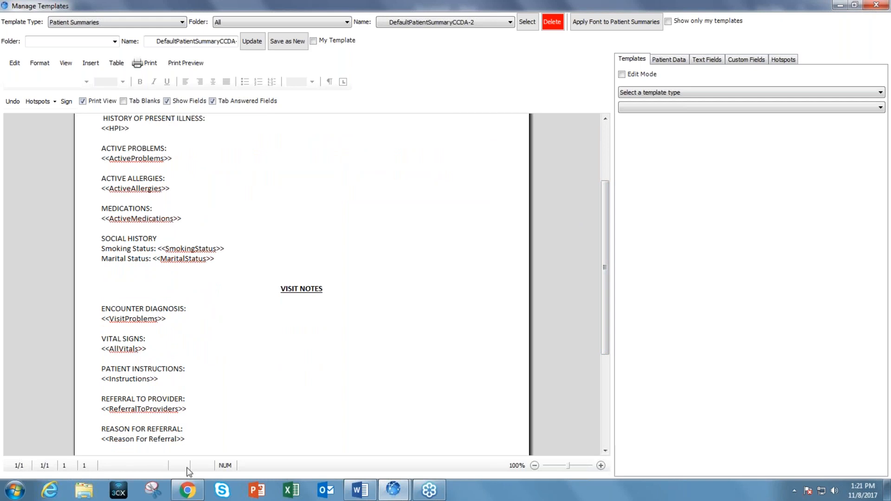
{"action": "left_click", "coordinate": [142, 129]}
{"action": "scroll", "coordinate": [142, 130], "scroll_direction": "up", "scroll_amount": 3}
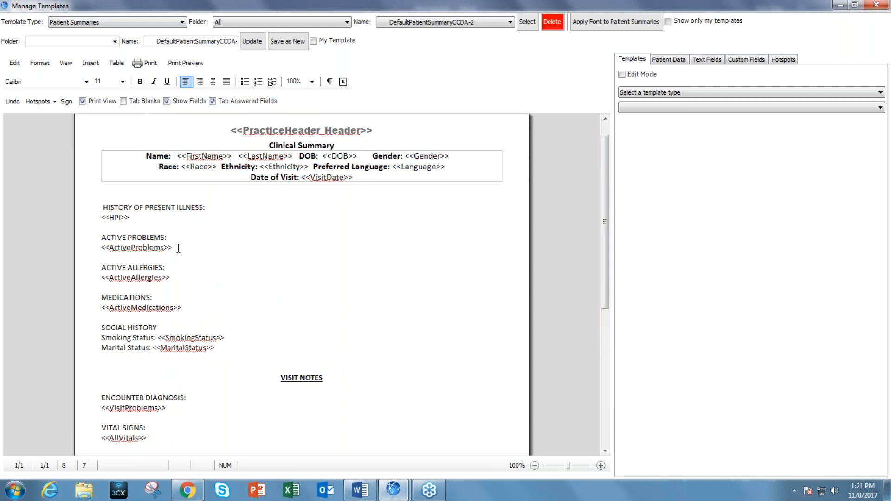
{"action": "left_click_drag", "start_coordinate": [178, 248], "coordinate": [92, 250]}
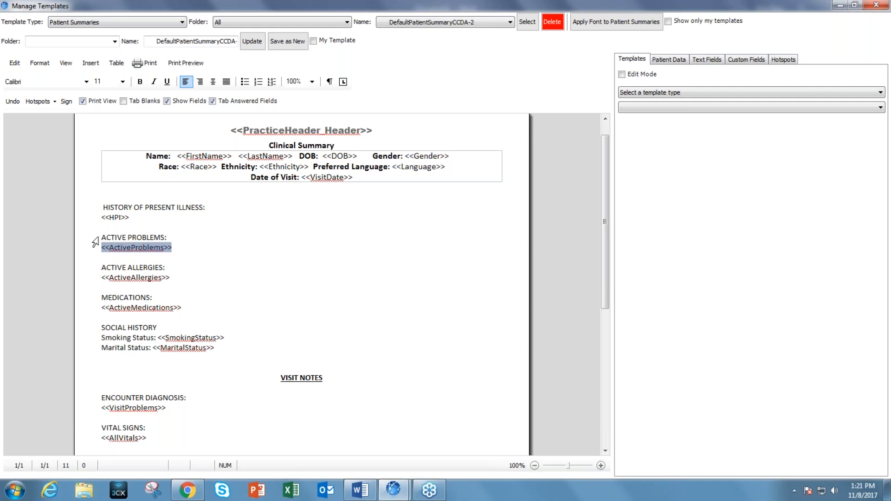
{"action": "left_click_drag", "start_coordinate": [191, 281], "coordinate": [95, 279]}
{"action": "left_click_drag", "start_coordinate": [193, 310], "coordinate": [98, 308]}
{"action": "scroll", "coordinate": [245, 281], "scroll_direction": "down", "scroll_amount": 3}
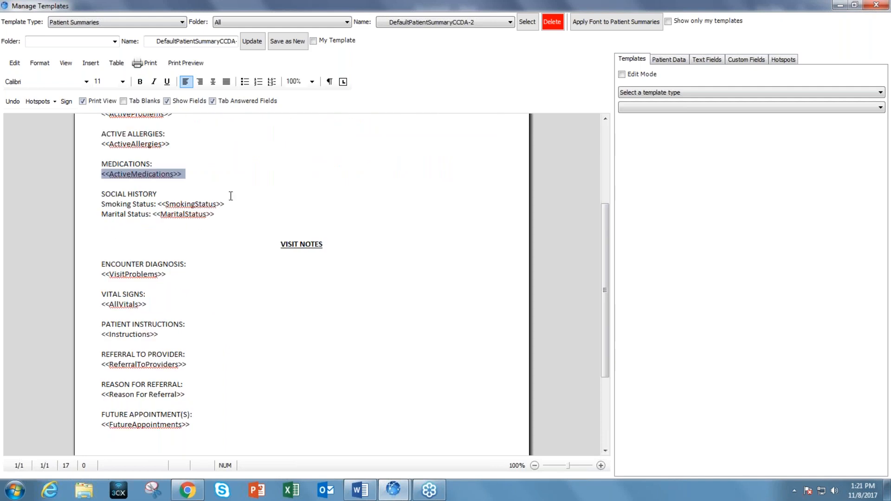
{"action": "left_click_drag", "start_coordinate": [229, 205], "coordinate": [157, 204]}
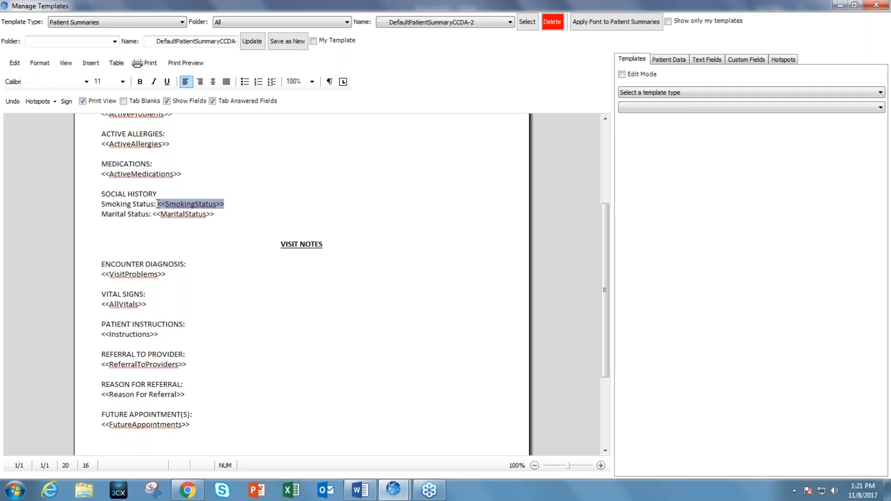
{"action": "left_click_drag", "start_coordinate": [230, 215], "coordinate": [157, 214]}
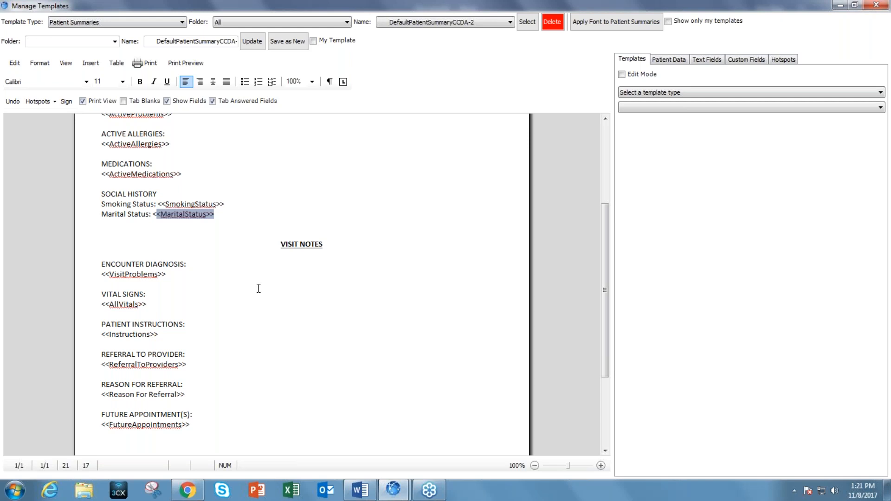
Review the VISIT NOTES part of the summary, highlighting the VisitProblems and AllVitals fields.
{"action": "scroll", "coordinate": [258, 288], "scroll_direction": "down", "scroll_amount": 1}
{"action": "scroll", "coordinate": [276, 229], "scroll_direction": "up", "scroll_amount": 4}
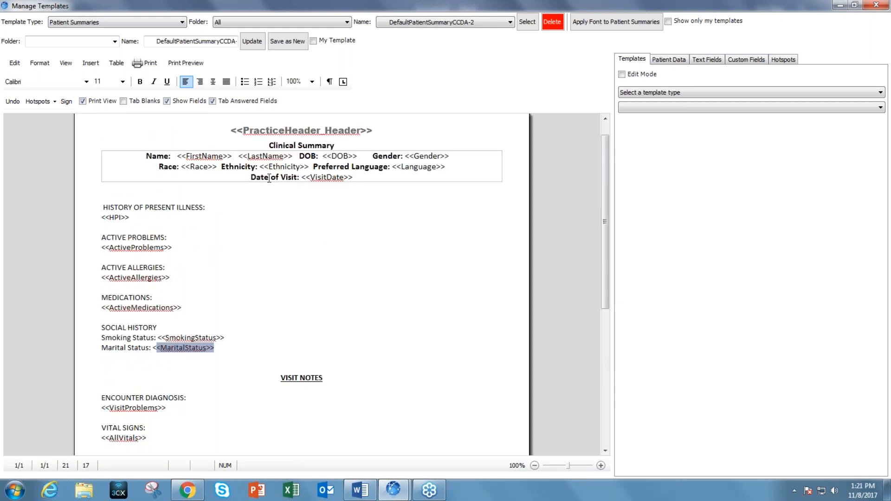
{"action": "scroll", "coordinate": [241, 392], "scroll_direction": "down", "scroll_amount": 4}
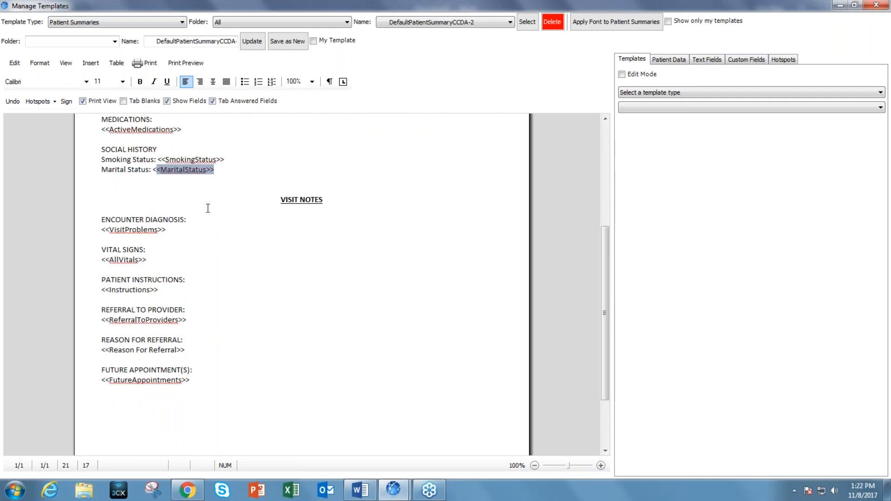
{"action": "left_click_drag", "start_coordinate": [173, 230], "coordinate": [95, 231]}
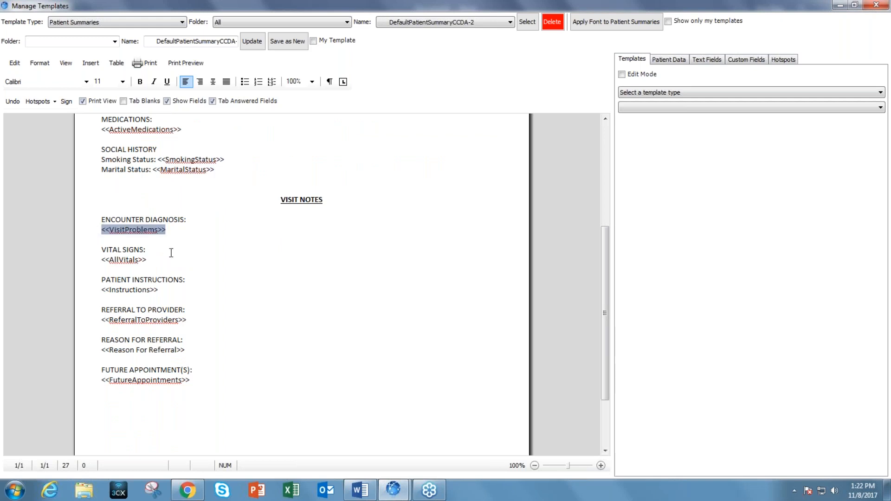
{"action": "left_click_drag", "start_coordinate": [159, 262], "coordinate": [87, 260]}
{"action": "scroll", "coordinate": [195, 242], "scroll_direction": "down", "scroll_amount": 3}
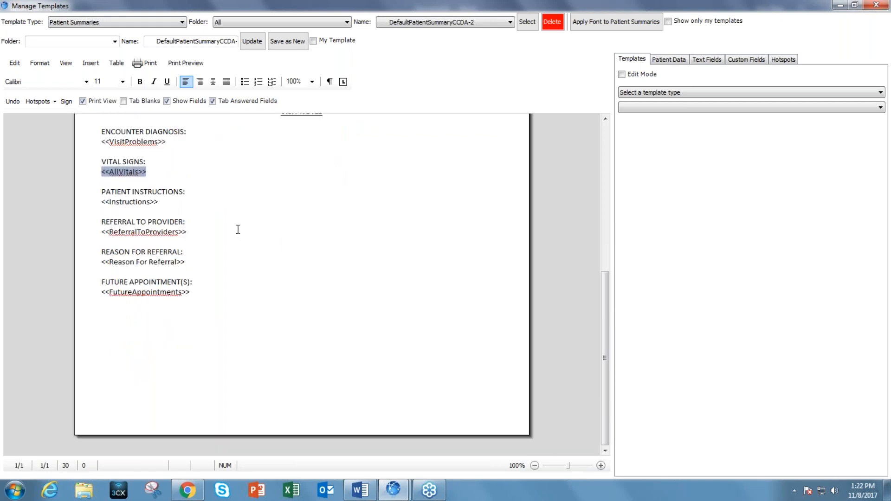
Review the patient instructions, ReferralToProviders and Reason For Referral fields in the summary's VISIT NOTES part, highlighting each in turn.
{"action": "left_click_drag", "start_coordinate": [195, 261], "coordinate": [102, 194]}
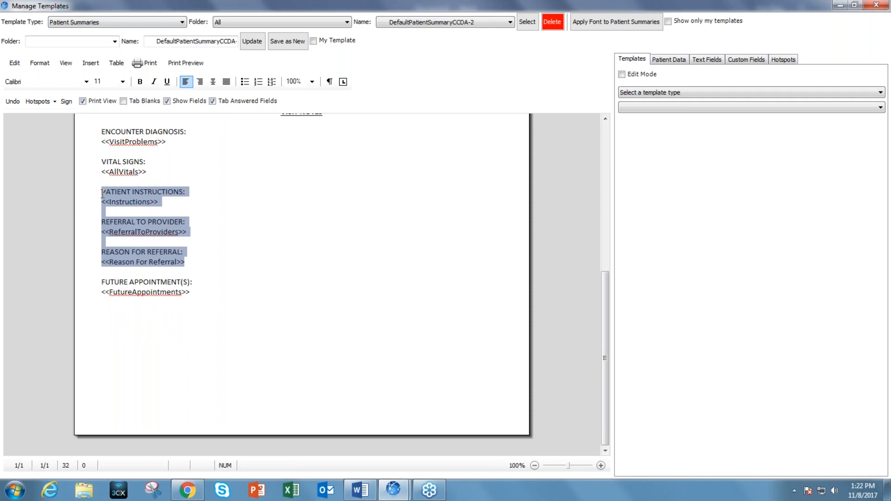
{"action": "left_click", "coordinate": [170, 201]}
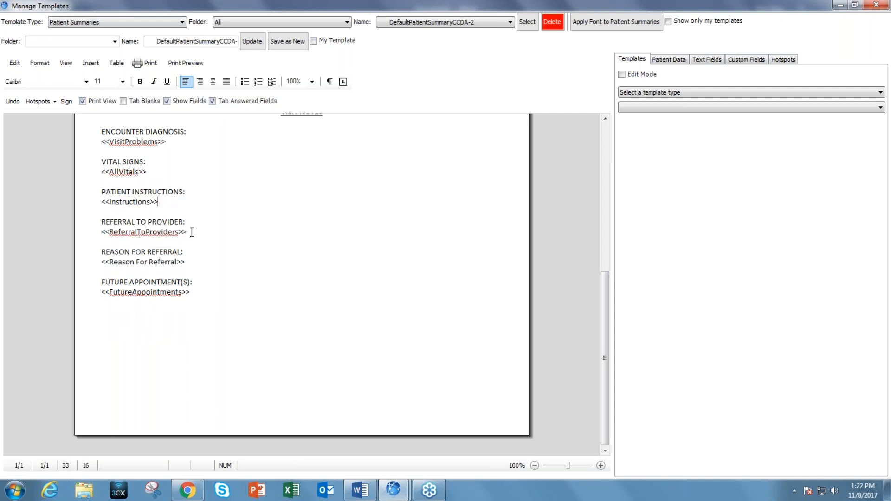
{"action": "left_click_drag", "start_coordinate": [192, 232], "coordinate": [99, 235]}
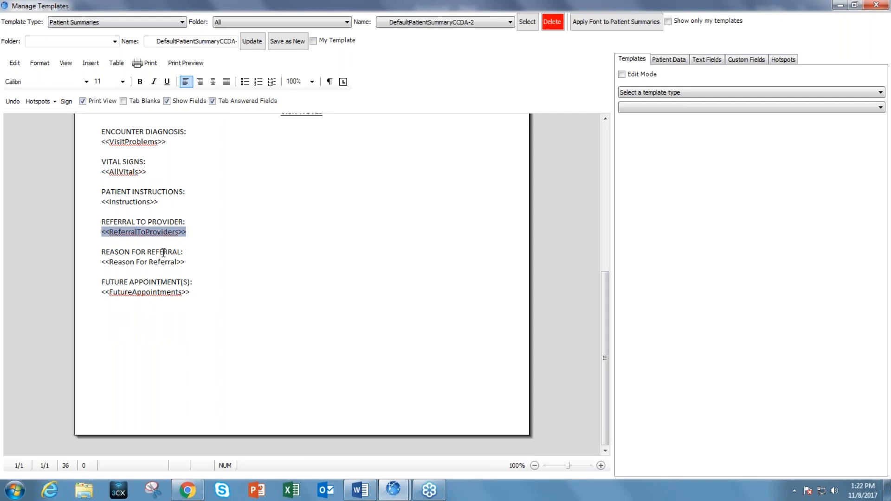
{"action": "left_click_drag", "start_coordinate": [189, 261], "coordinate": [88, 265]}
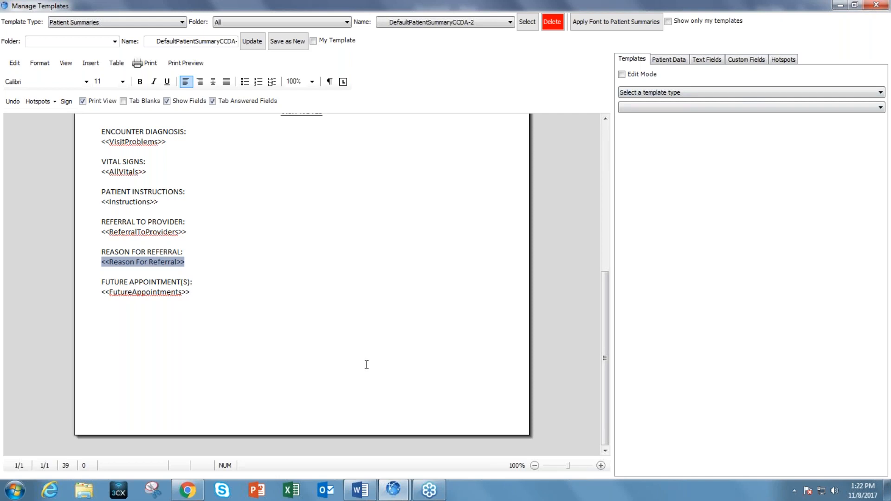
{"action": "scroll", "coordinate": [311, 306], "scroll_direction": "up", "scroll_amount": 3}
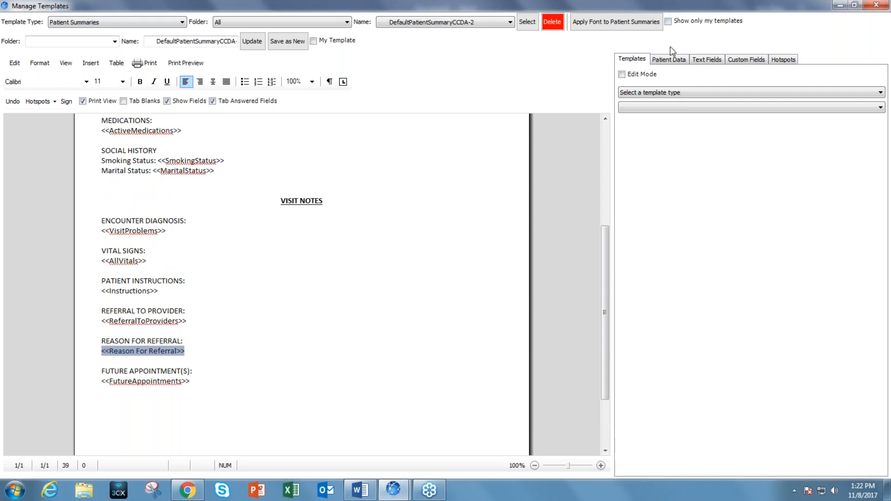
Switch to the Instructions template type and list its available templates.
{"action": "left_click", "coordinate": [175, 23]}
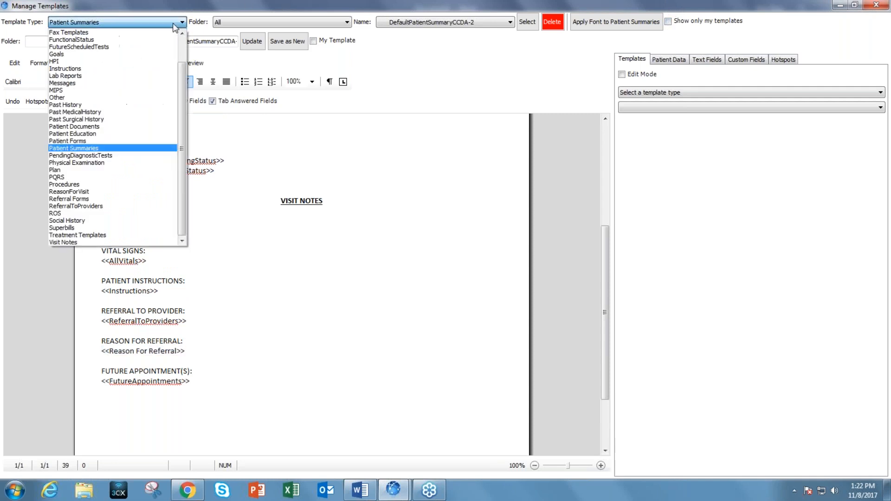
{"action": "left_click", "coordinate": [76, 70]}
{"action": "left_click", "coordinate": [459, 26]}
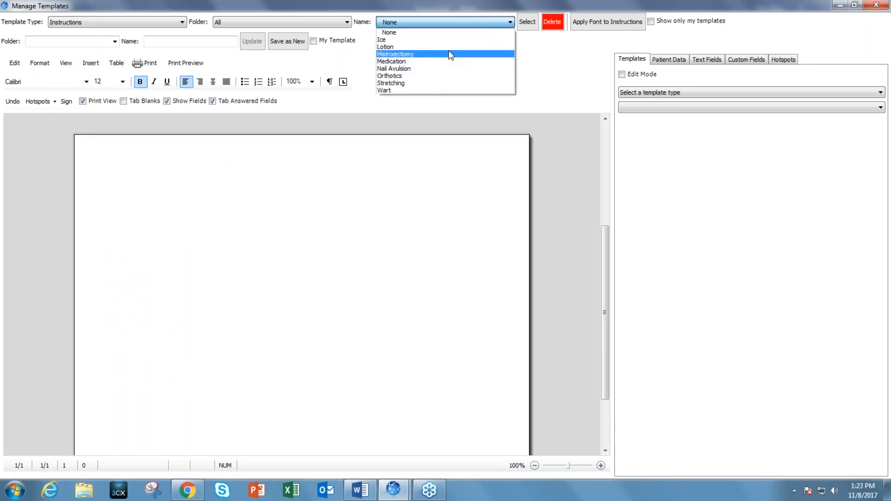
{"action": "left_click", "coordinate": [152, 19]}
{"action": "left_click", "coordinate": [155, 22]}
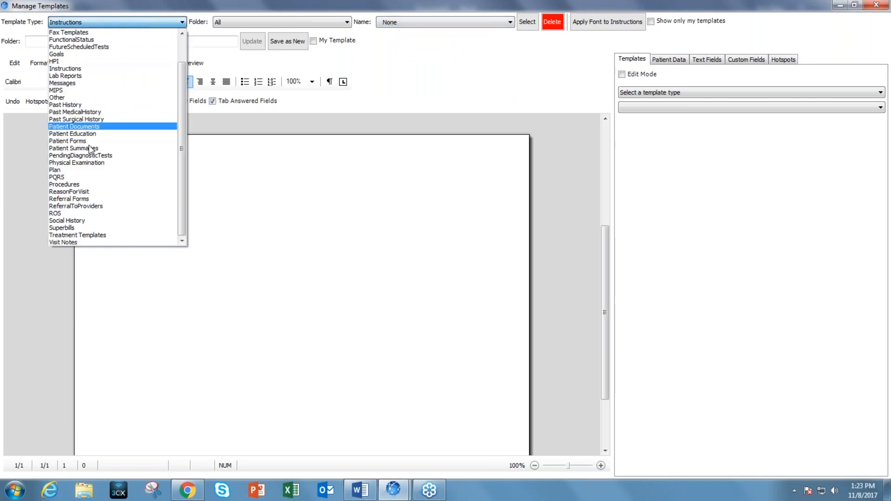
{"action": "left_click", "coordinate": [84, 144]}
{"action": "left_click", "coordinate": [526, 23]}
{"action": "scroll", "coordinate": [273, 381], "scroll_direction": "down", "scroll_amount": 3}
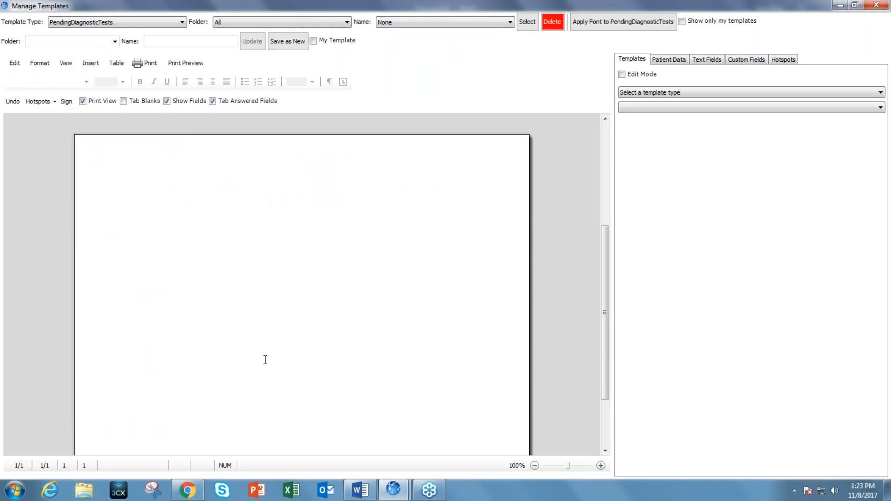
Reload the DefaultPatientSummaryCCDA-2 template from the Patient Summaries template type.
{"action": "left_click", "coordinate": [144, 23]}
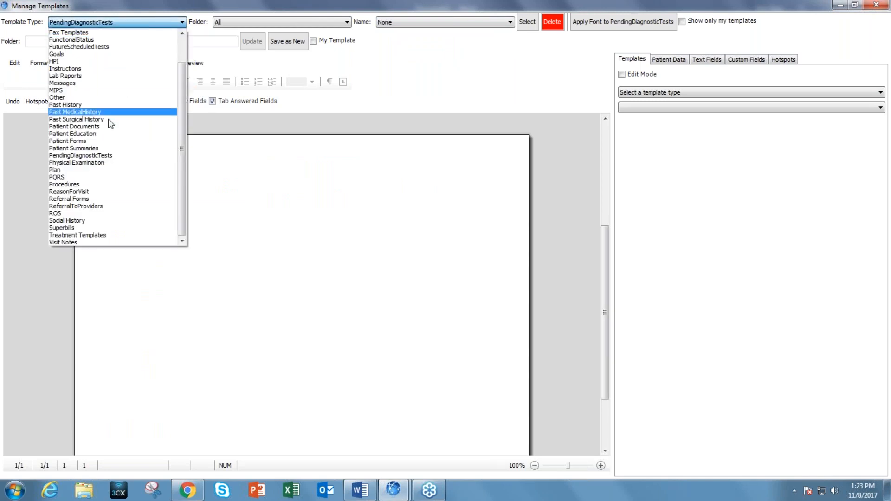
{"action": "left_click", "coordinate": [105, 148]}
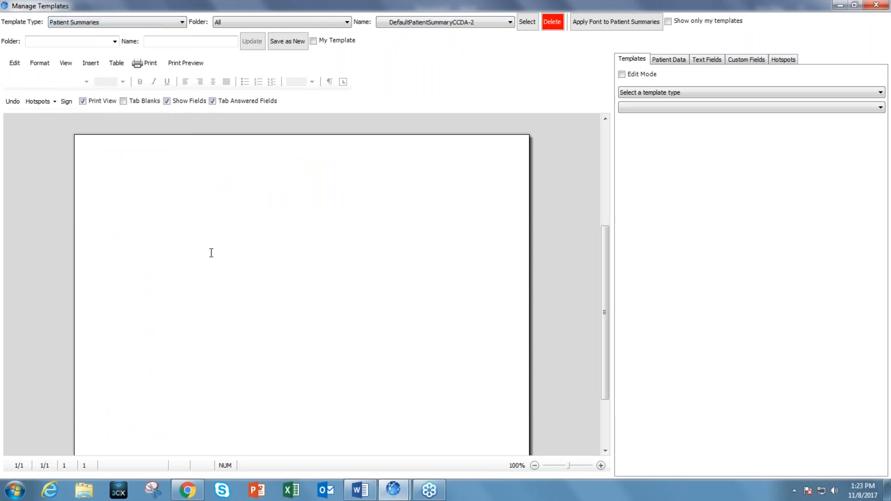
{"action": "left_click", "coordinate": [534, 25]}
{"action": "left_click", "coordinate": [424, 273]}
{"action": "scroll", "coordinate": [425, 273], "scroll_direction": "down", "scroll_amount": 4}
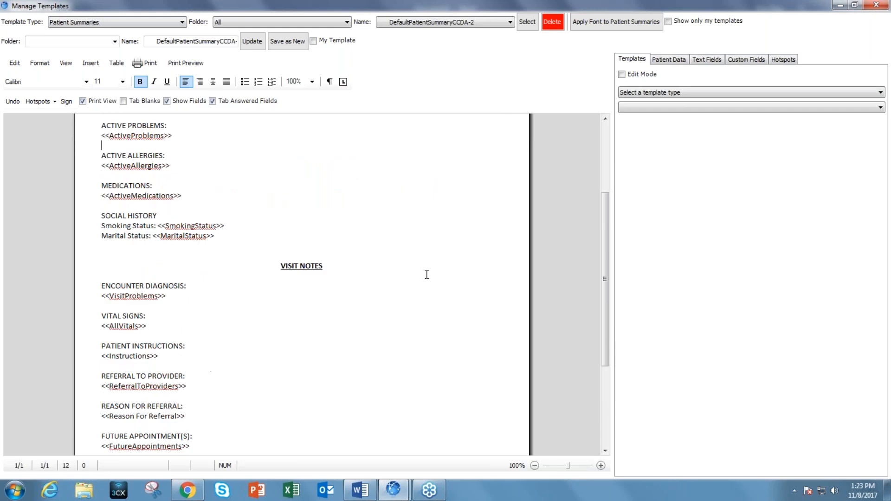
Add an empty line below the Instructions field and search the patient data fields for "inst".
{"action": "scroll", "coordinate": [154, 301], "scroll_direction": "down", "scroll_amount": 2}
{"action": "left_click", "coordinate": [164, 311]}
{"action": "key", "text": "Return"}
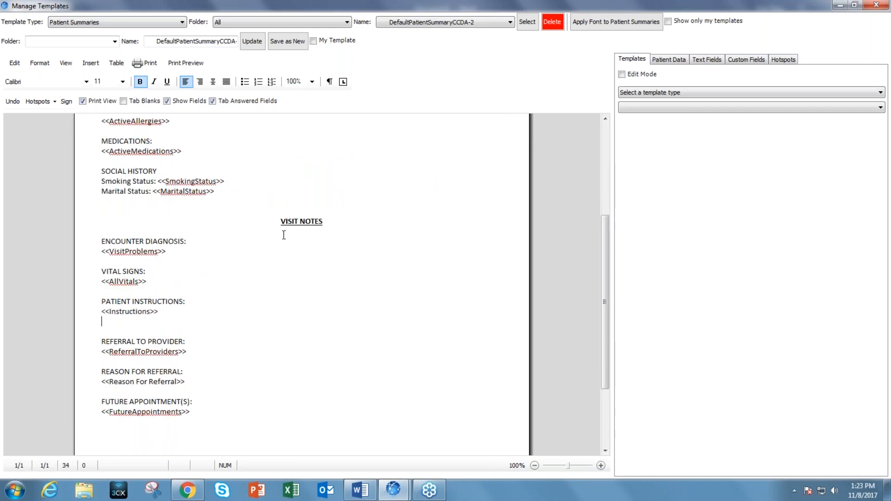
{"action": "left_click", "coordinate": [669, 60]}
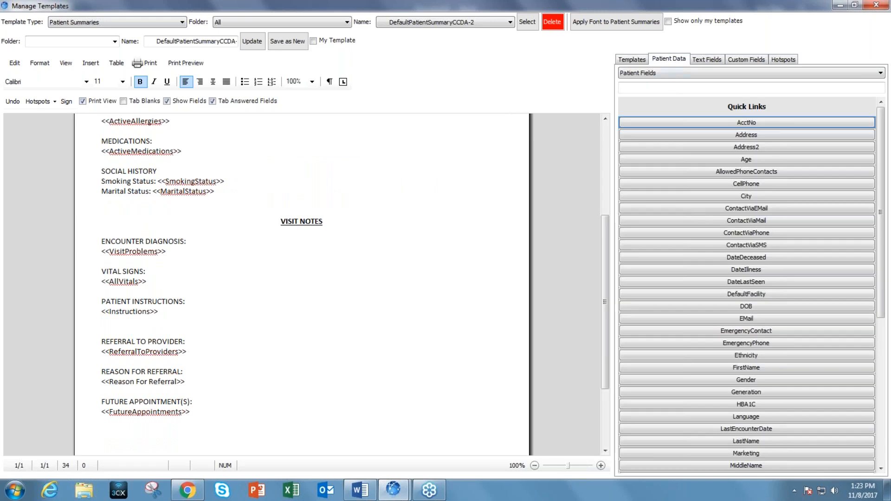
{"action": "left_click", "coordinate": [668, 85]}
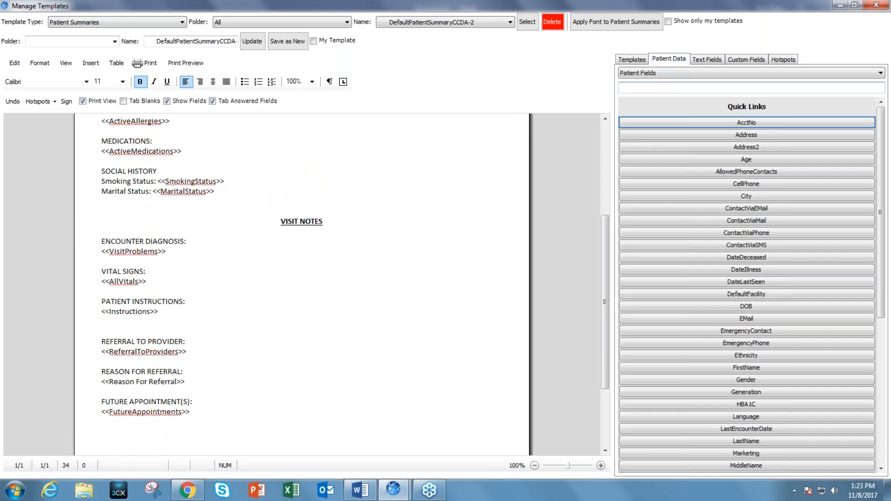
{"action": "type", "text": "inst"}
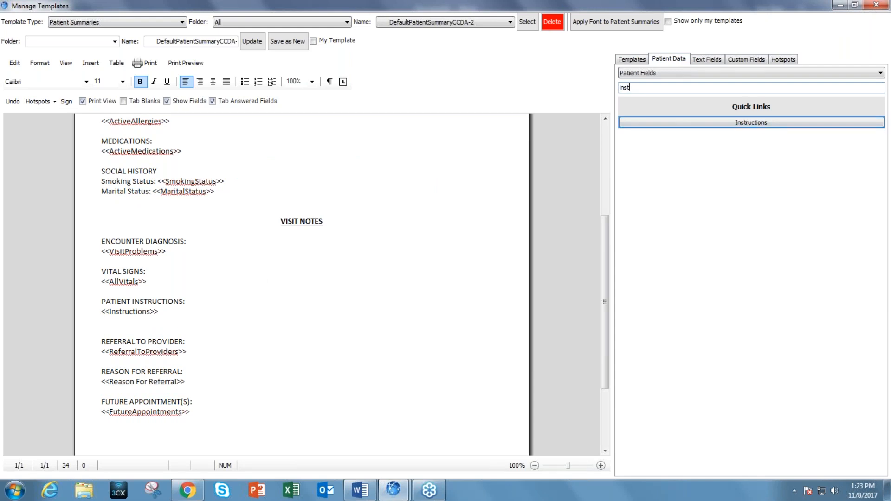
Delete the Instructions field under PATIENT INSTRUCTIONS and reinsert it from the patient data fields, followed by a line break.
{"action": "left_click", "coordinate": [134, 324]}
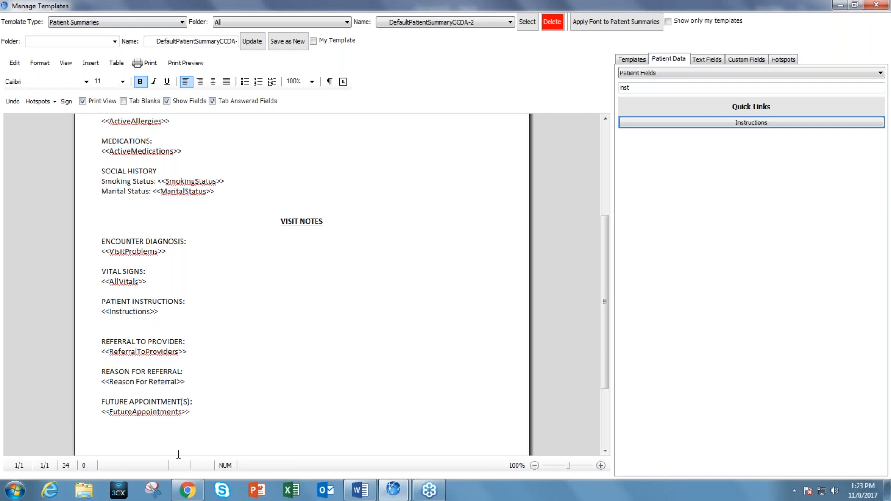
{"action": "key", "text": "BackSpace"}
{"action": "key", "text": "BackSpace"}
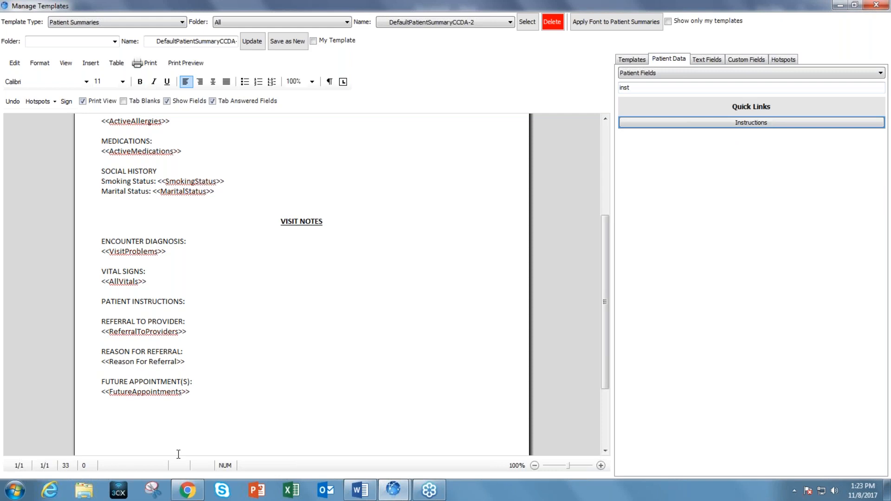
{"action": "left_click", "coordinate": [755, 125]}
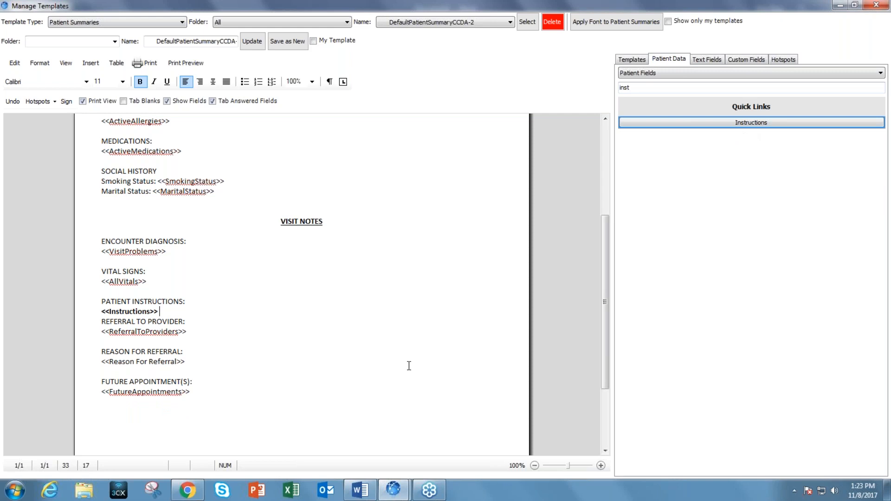
{"action": "key", "text": "Return"}
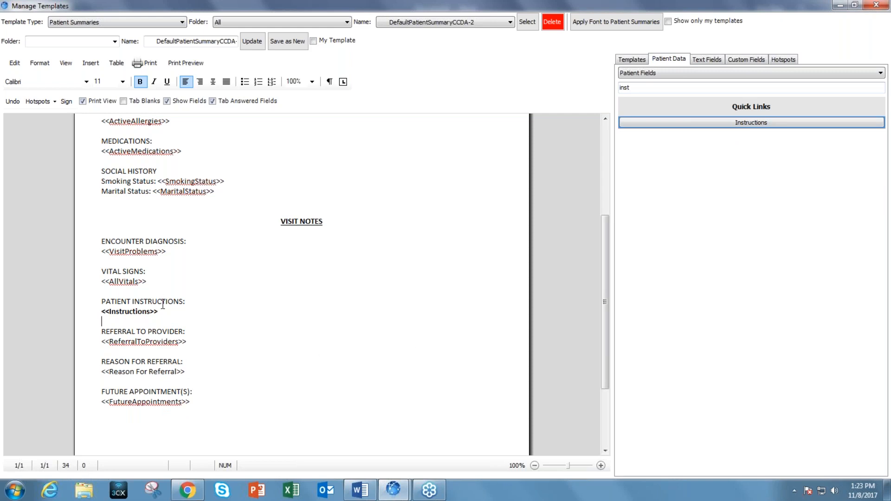
Remove the bold formatting from the reinserted Instructions field.
{"action": "left_click_drag", "start_coordinate": [163, 311], "coordinate": [95, 313]}
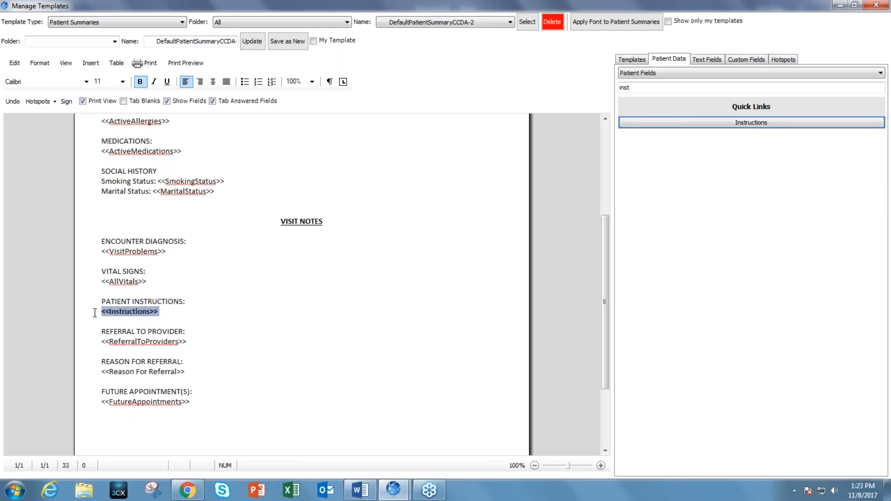
{"action": "left_click", "coordinate": [139, 82]}
{"action": "left_click", "coordinate": [234, 319]}
Search the patient data fields for "referr" and locate ReferralToProviders among the template types.
{"action": "left_click", "coordinate": [187, 344]}
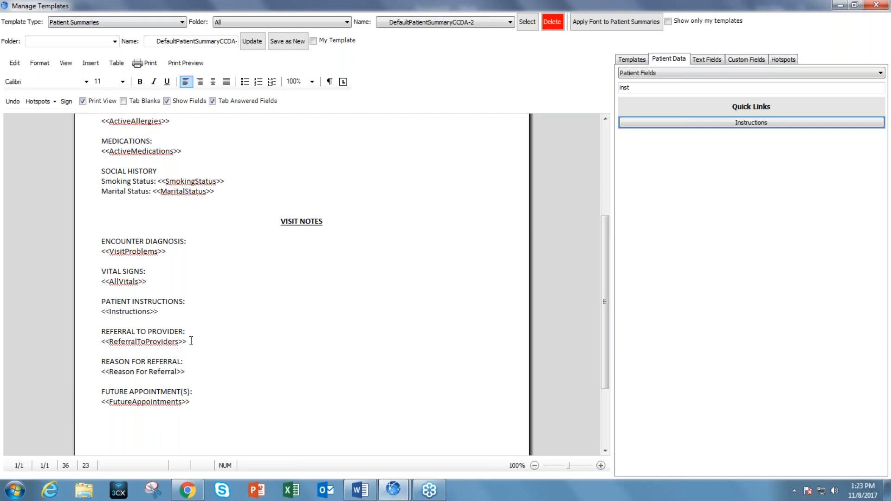
{"action": "left_click", "coordinate": [660, 84]}
{"action": "left_click_drag", "start_coordinate": [660, 84], "coordinate": [600, 91]}
{"action": "type", "text": "referr"}
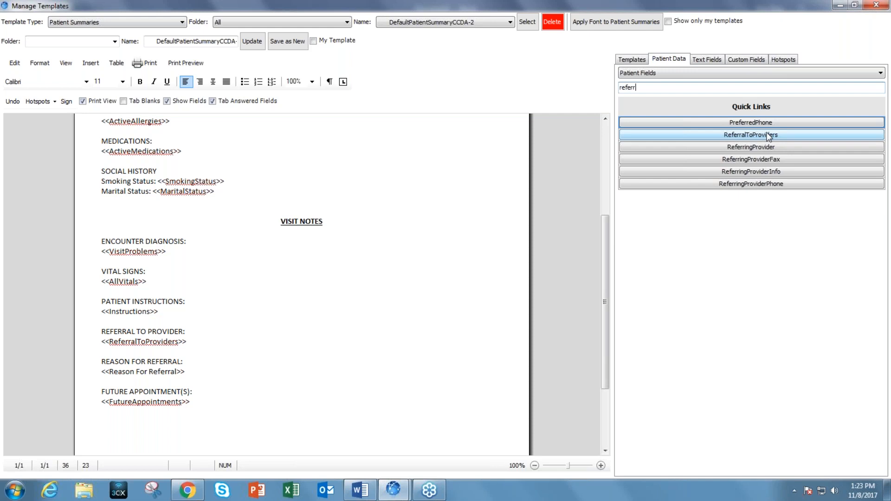
{"action": "left_click", "coordinate": [84, 24]}
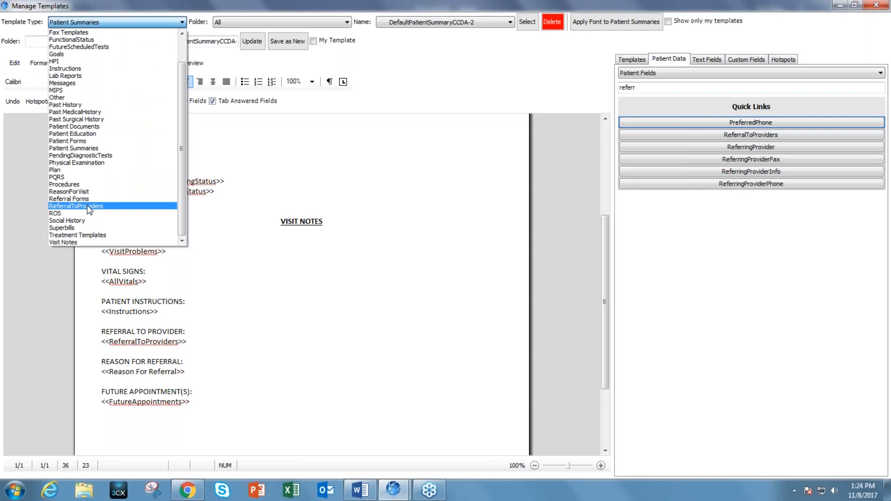
{"action": "left_click", "coordinate": [146, 17]}
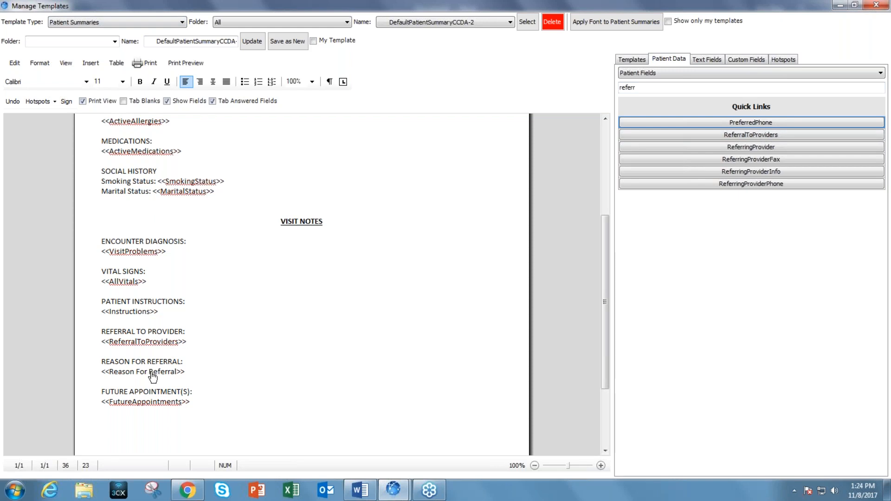
Insert the Reason For Referral custom field under REFERRAL TO PROVIDER.
{"action": "left_click", "coordinate": [752, 61]}
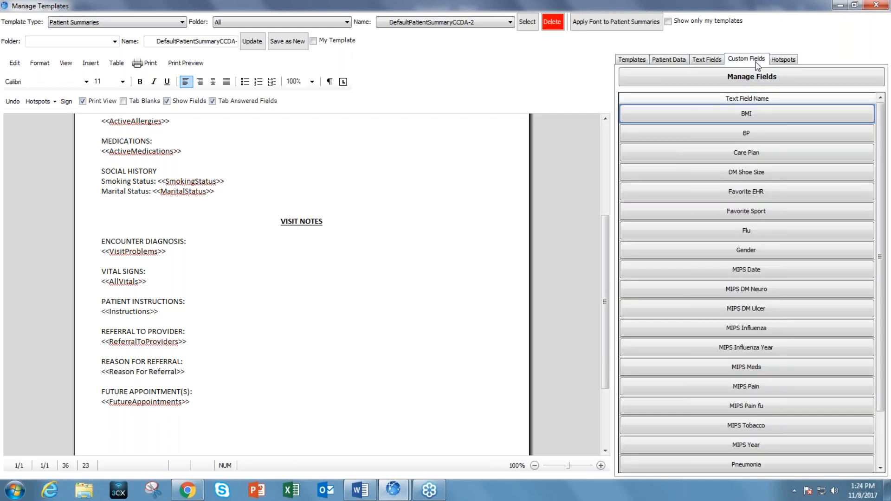
{"action": "left_click_drag", "start_coordinate": [883, 242], "coordinate": [889, 299]}
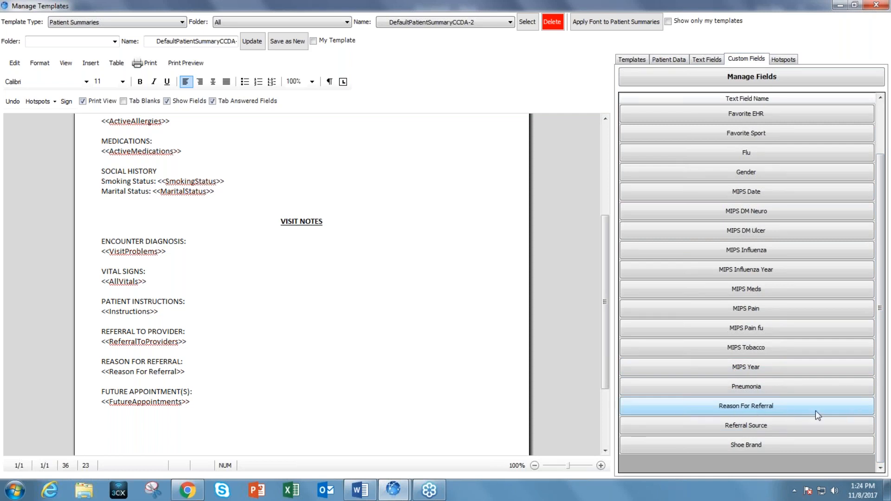
{"action": "left_click", "coordinate": [763, 407]}
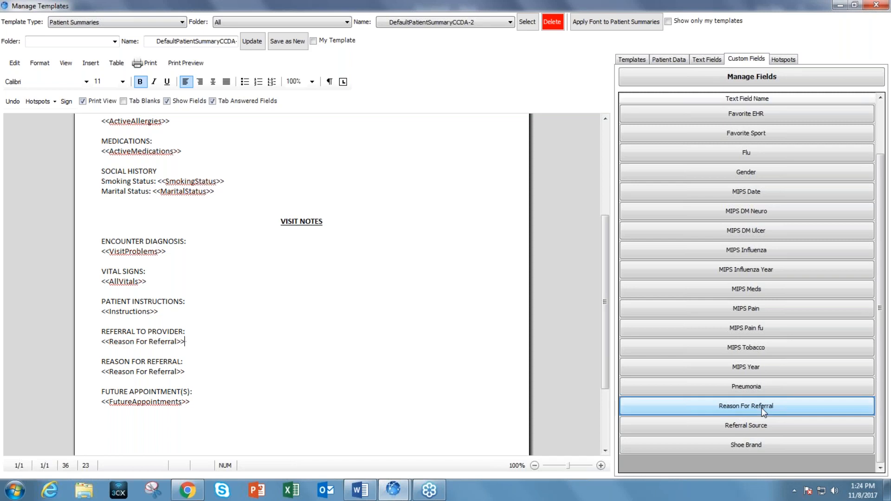
Check the Reason For Referral custom field's values, and start a new custom text field named RfR.
{"action": "left_click", "coordinate": [761, 78]}
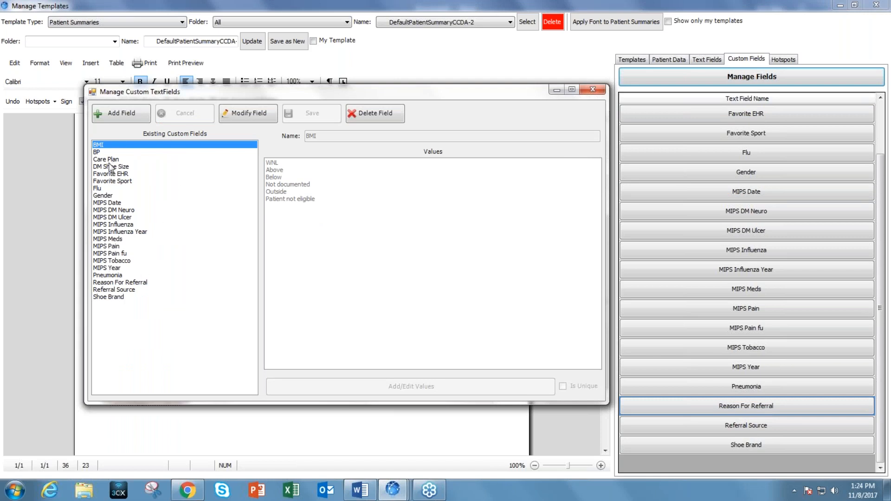
{"action": "left_click", "coordinate": [138, 283]}
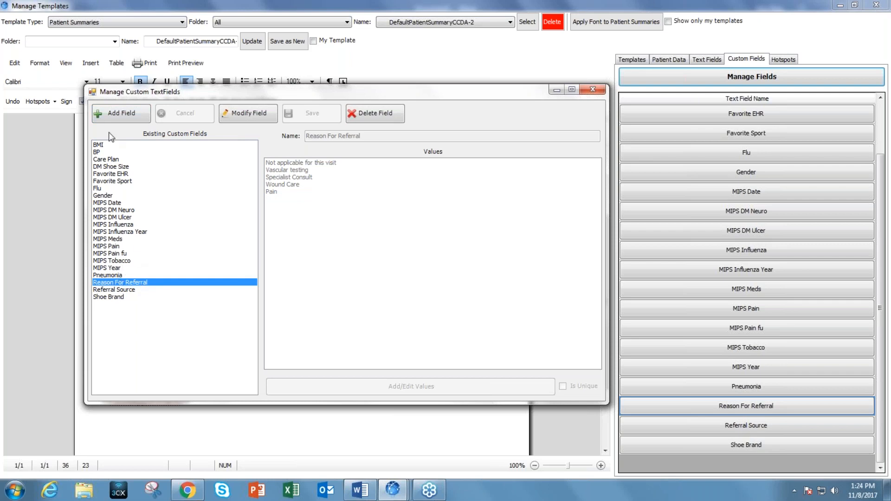
{"action": "left_click", "coordinate": [123, 113]}
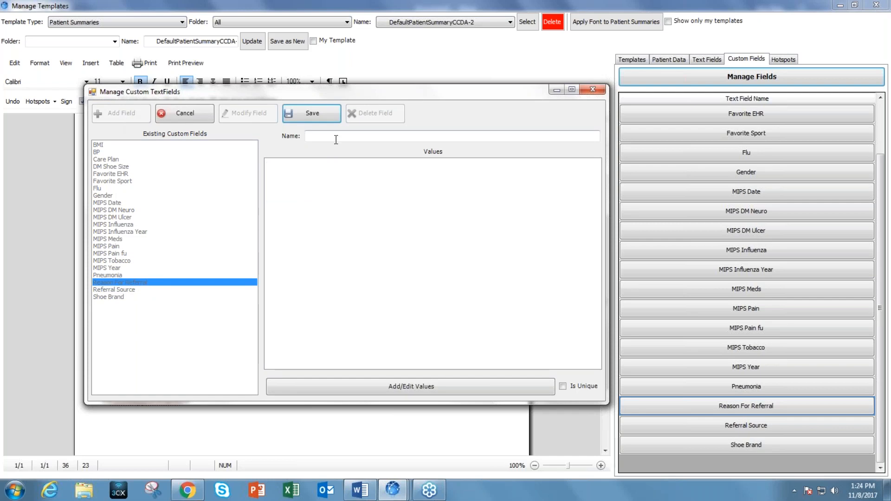
{"action": "left_click", "coordinate": [309, 135]}
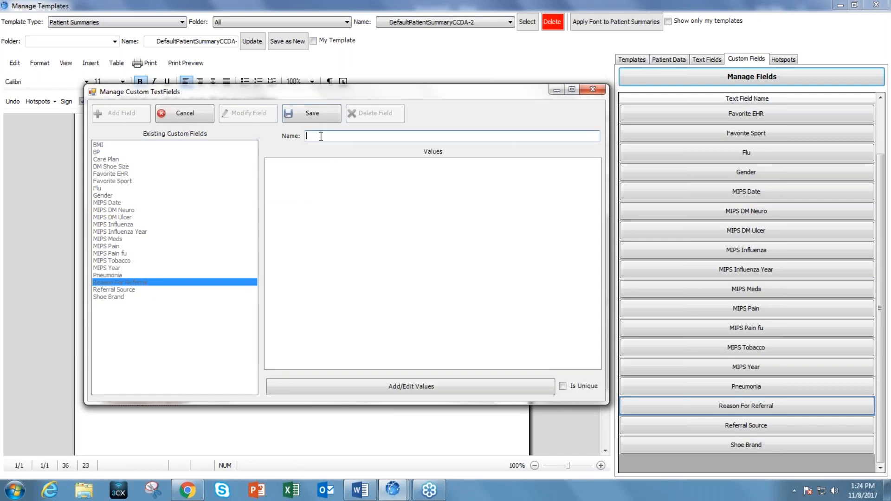
{"action": "type", "text": "RfR"}
Give the RfR custom field the values pain, infection and poor circulation, and save it.
{"action": "left_click", "coordinate": [410, 391]}
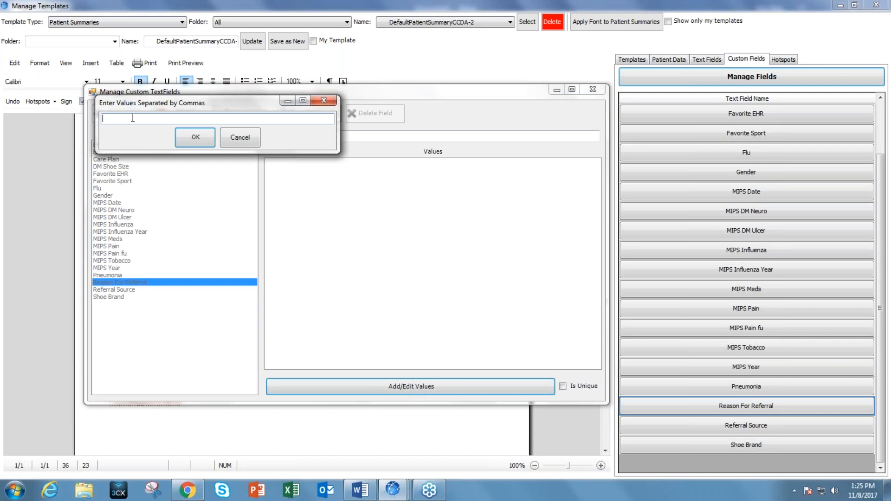
{"action": "type", "text": "pain,infection,poorcirculation"}
{"action": "left_click", "coordinate": [155, 119]}
{"action": "left_click", "coordinate": [194, 138]}
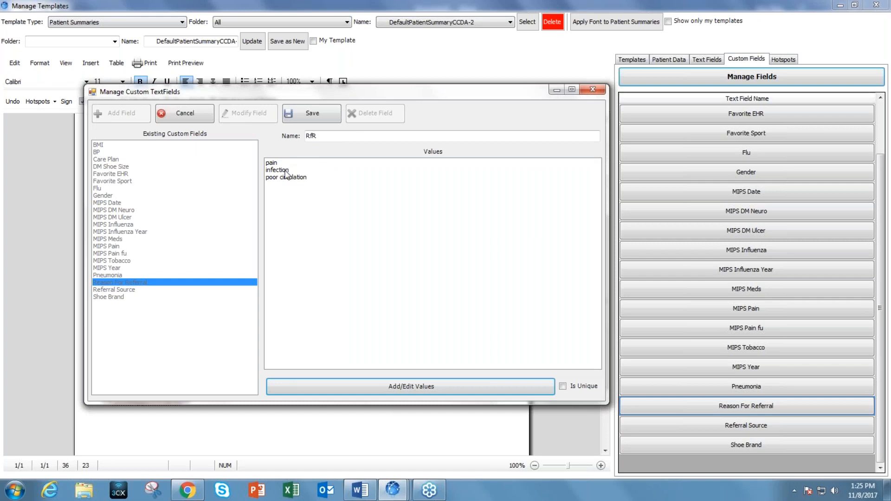
{"action": "left_click", "coordinate": [317, 117]}
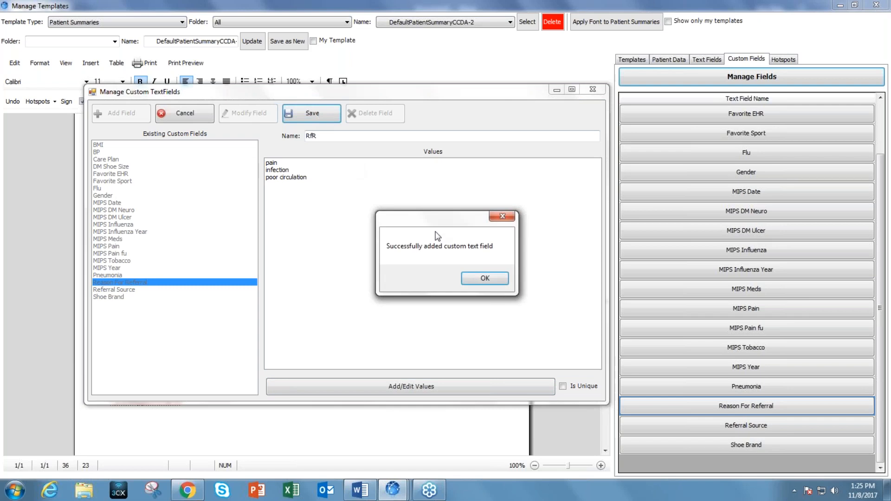
Check the RfR custom field's values, locate it among the template's custom fields, and close the template manager.
{"action": "left_click", "coordinate": [495, 281]}
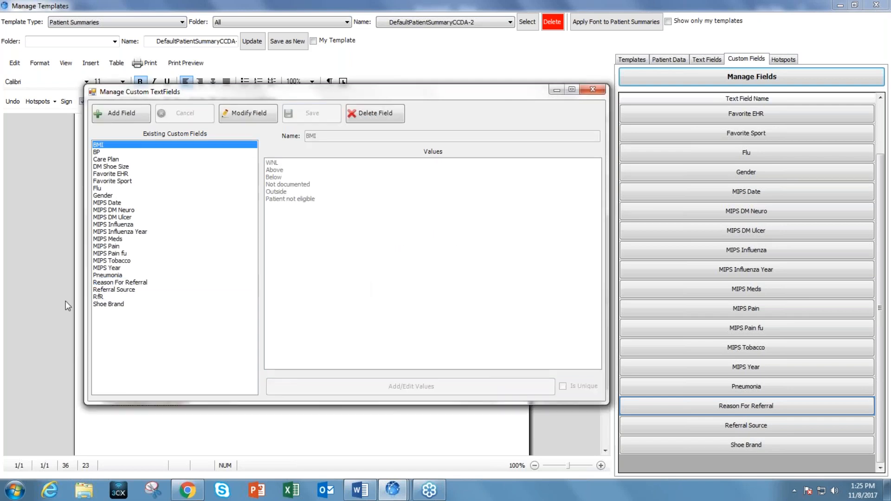
{"action": "left_click", "coordinate": [96, 298]}
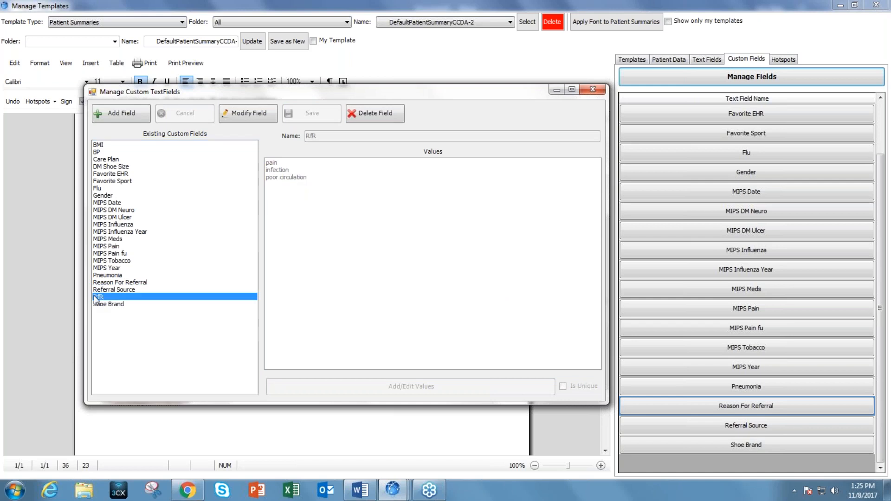
{"action": "left_click", "coordinate": [593, 89]}
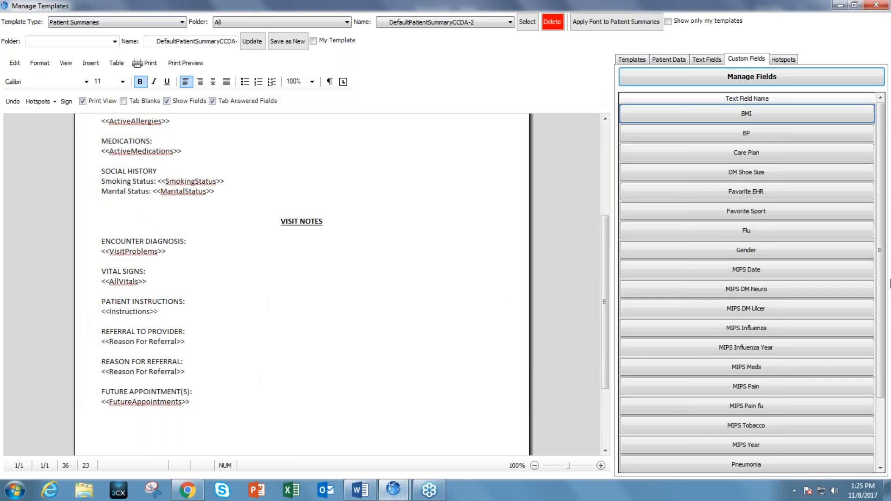
{"action": "left_click_drag", "start_coordinate": [881, 273], "coordinate": [887, 345]}
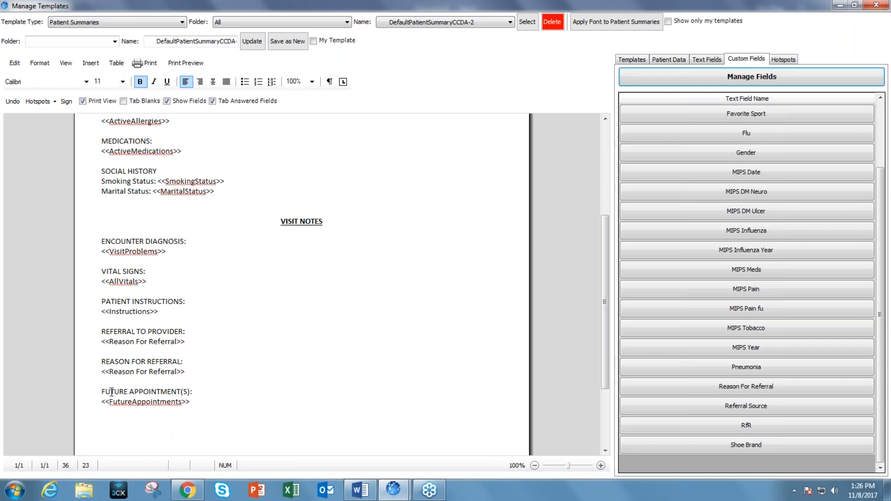
{"action": "left_click", "coordinate": [881, 6]}
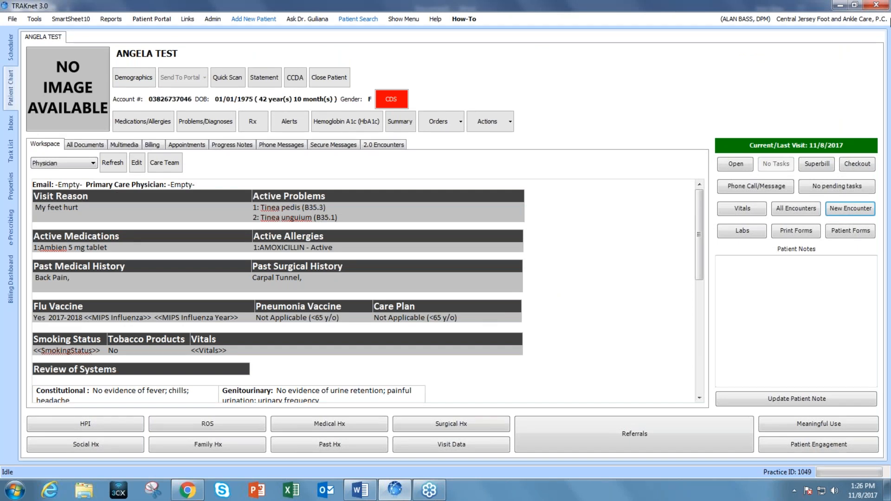
Create a new encounter for the test patient and start the visit with the EXISTING PATIENT template.
{"action": "left_click", "coordinate": [851, 209]}
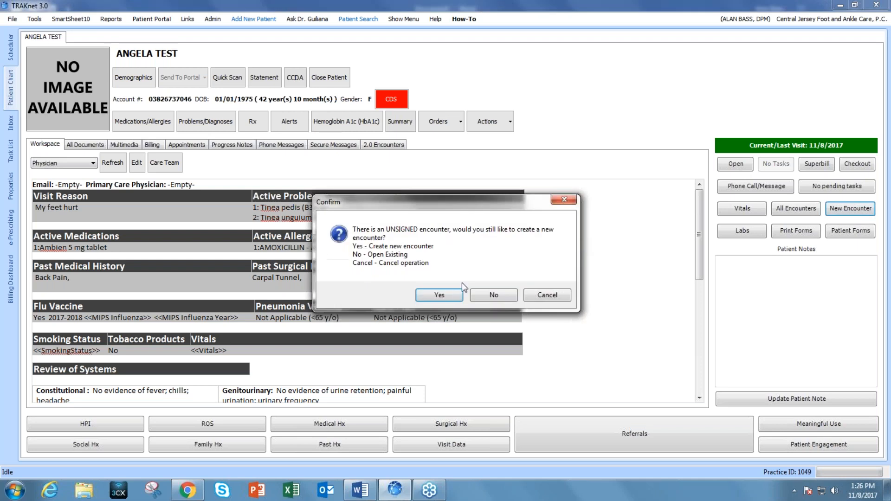
{"action": "left_click", "coordinate": [452, 295]}
{"action": "left_click", "coordinate": [597, 21]}
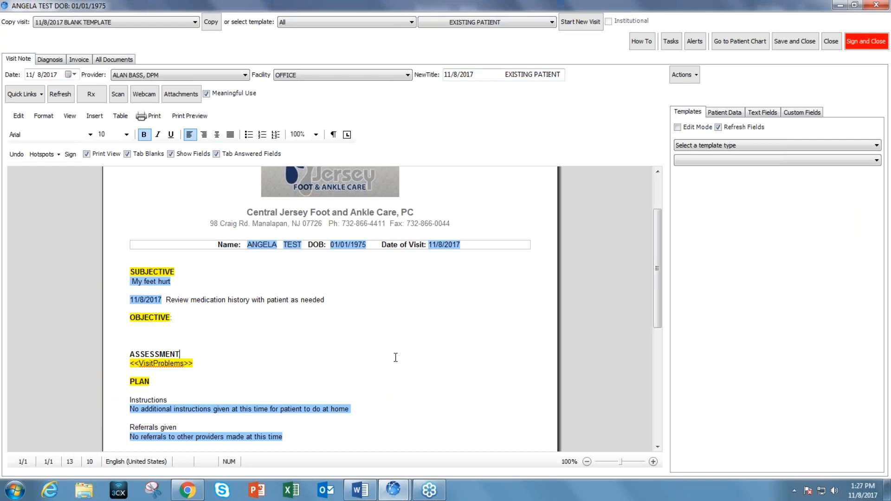
{"action": "scroll", "coordinate": [396, 357], "scroll_direction": "down", "scroll_amount": 3}
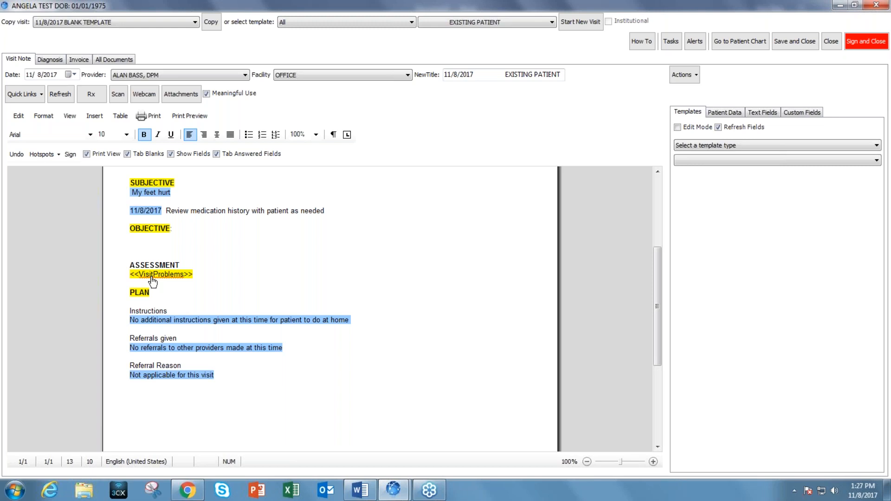
Open the VisitProblems field under ASSESSMENT to review the active problems and code list, and cancel without adding any.
{"action": "left_click", "coordinate": [192, 275]}
{"action": "left_click_drag", "start_coordinate": [192, 275], "coordinate": [124, 277]}
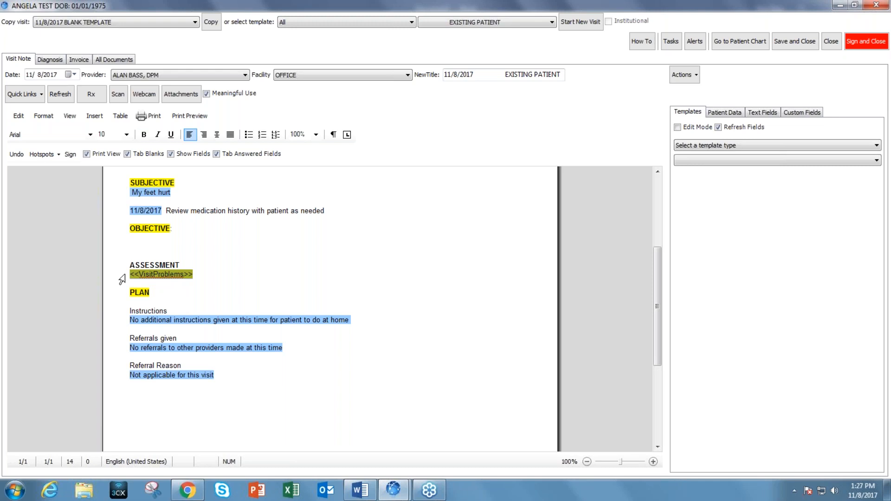
{"action": "double_click", "coordinate": [175, 280]}
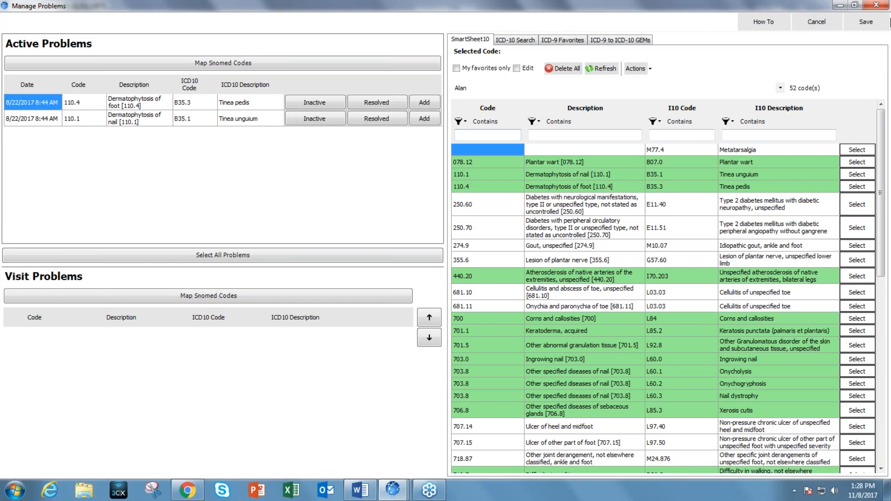
{"action": "left_click", "coordinate": [881, 21]}
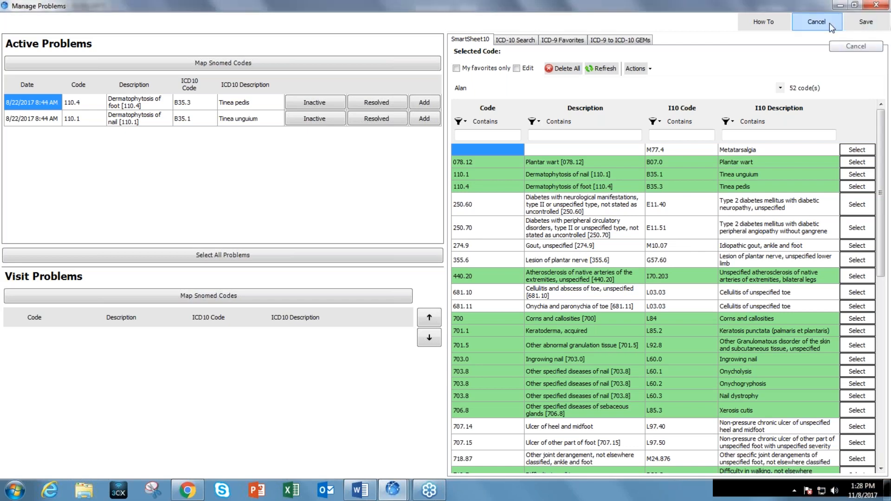
{"action": "left_click", "coordinate": [816, 24]}
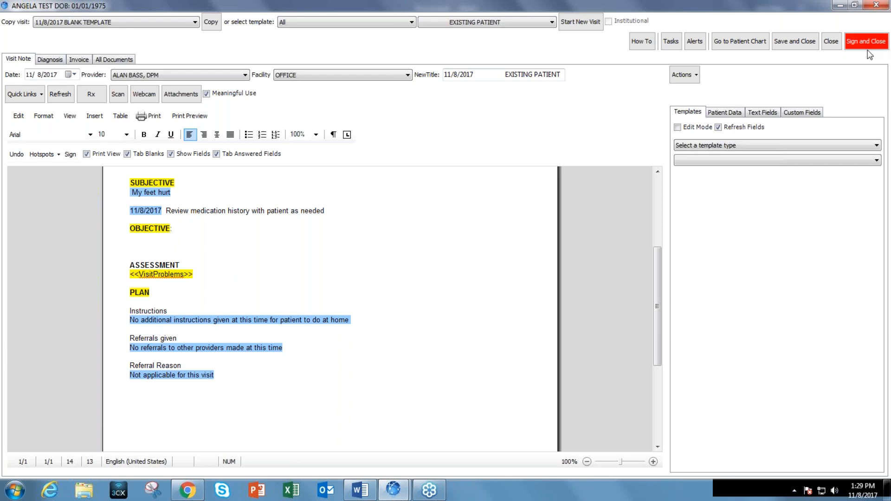
Close the EXISTING PATIENT visit note and return to the patient chart.
{"action": "left_click", "coordinate": [726, 60]}
{"action": "left_click", "coordinate": [831, 43]}
{"action": "left_click", "coordinate": [493, 289]}
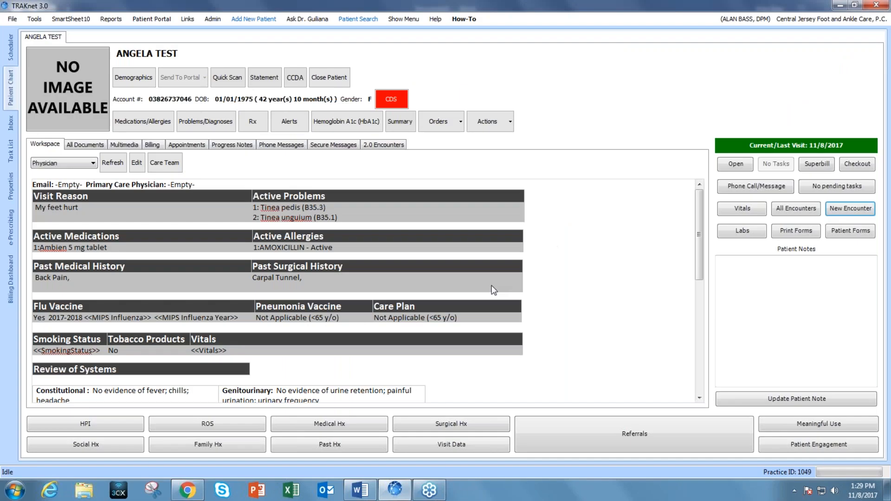
Open the template manager and load BLANK TEMPLATE from the Encounter Forms.
{"action": "left_click", "coordinate": [733, 22]}
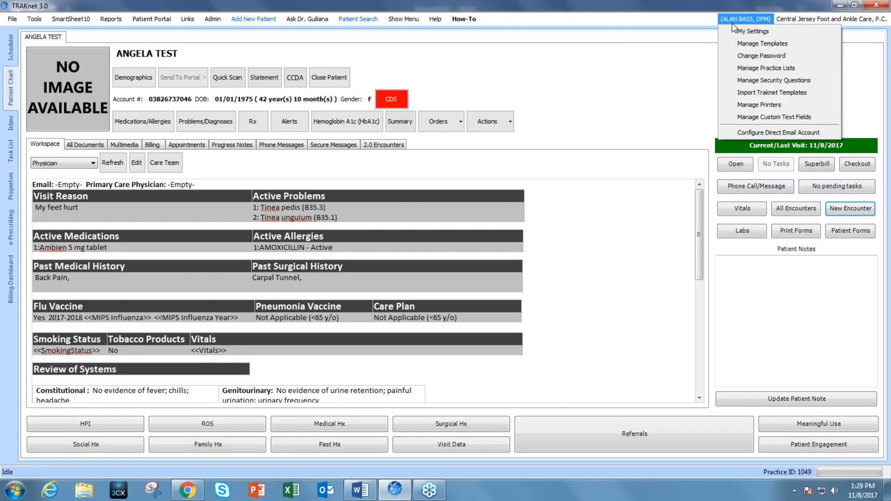
{"action": "left_click", "coordinate": [738, 44]}
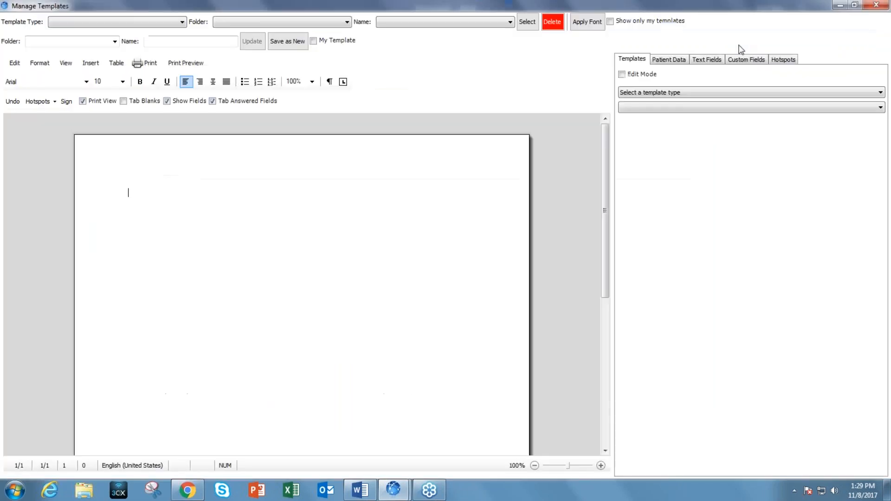
{"action": "left_click", "coordinate": [95, 22]}
{"action": "left_click", "coordinate": [82, 47]}
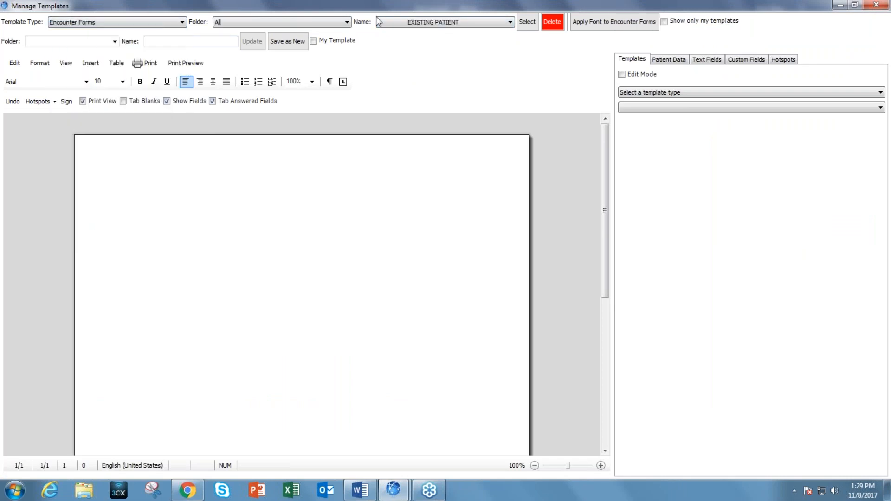
{"action": "left_click", "coordinate": [470, 24]}
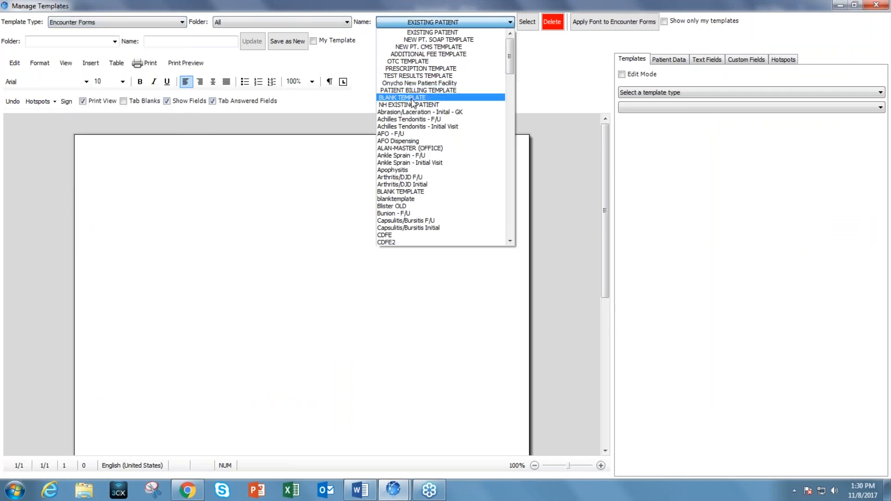
{"action": "left_click", "coordinate": [414, 103]}
{"action": "left_click", "coordinate": [539, 22]}
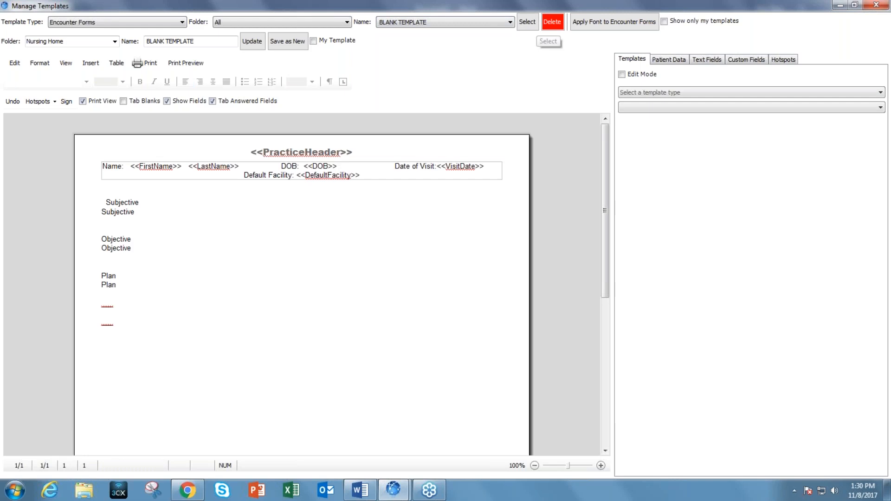
Insert the Nails hotspot at the end of BLANK TEMPLATE and update the template.
{"action": "left_click", "coordinate": [114, 341]}
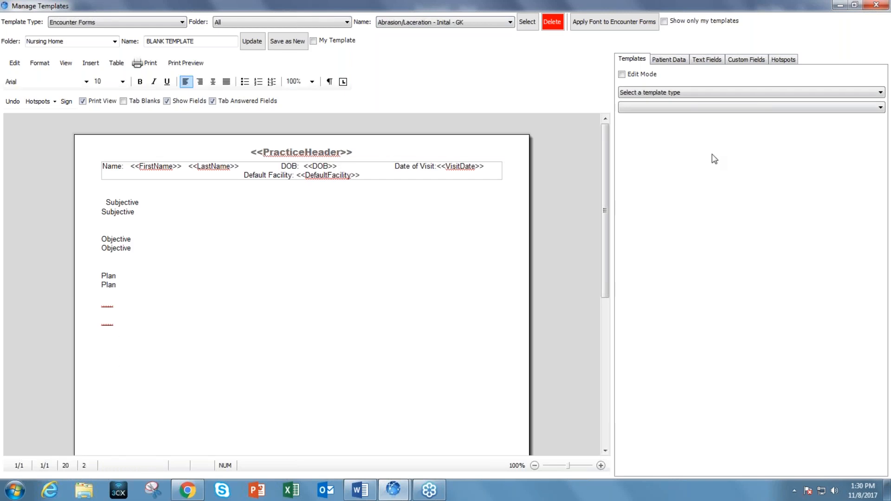
{"action": "left_click", "coordinate": [786, 60]}
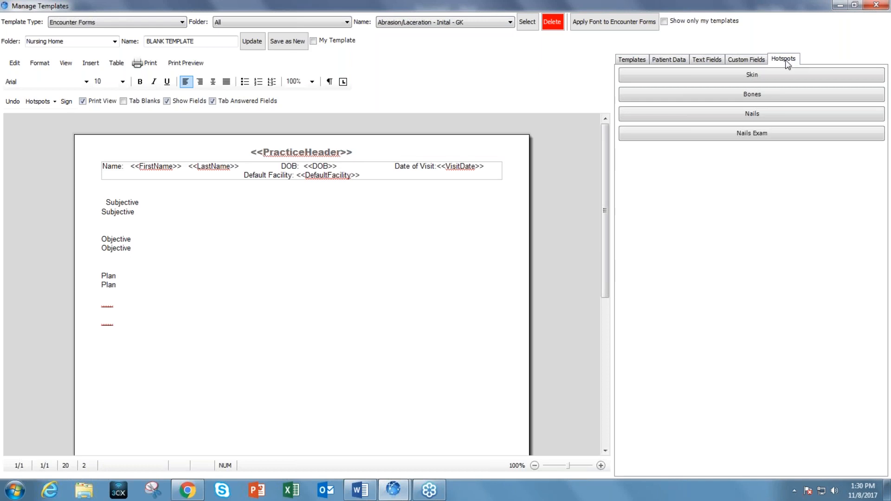
{"action": "left_click", "coordinate": [774, 118]}
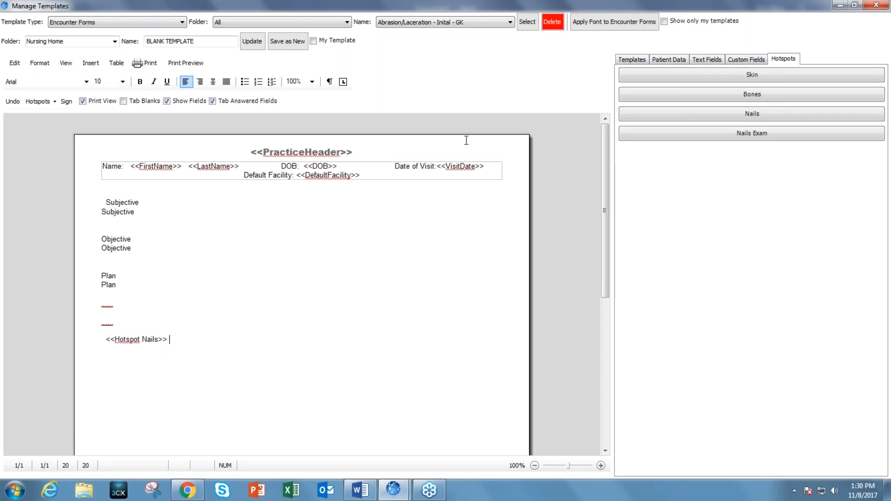
{"action": "left_click", "coordinate": [251, 42]}
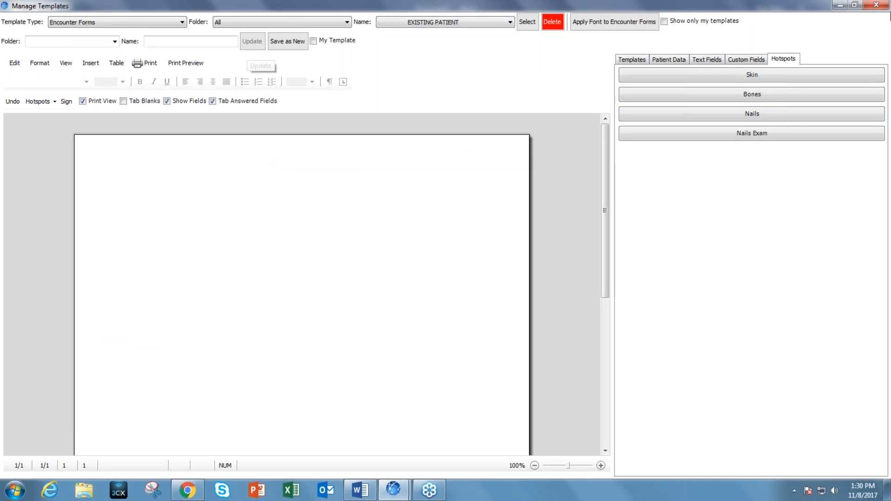
Close the template manager and start a new encounter for the test patient with BLANK TEMPLATE.
{"action": "left_click", "coordinate": [877, 4]}
{"action": "left_click", "coordinate": [851, 208]}
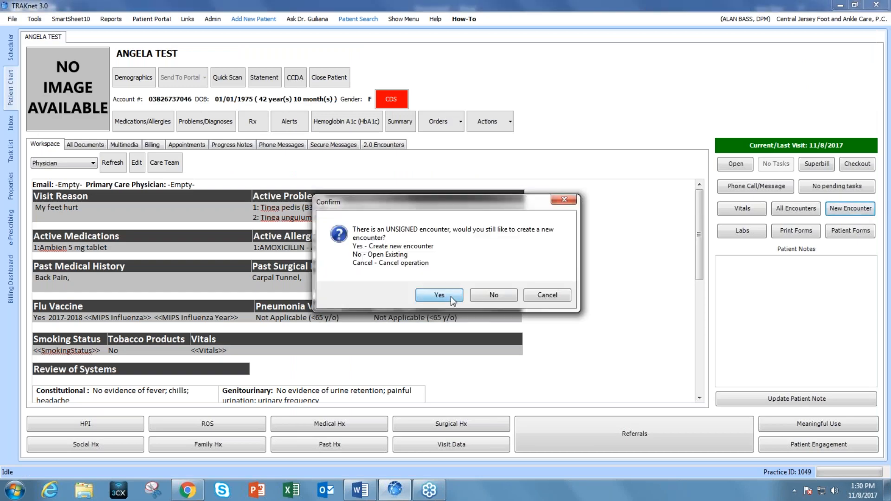
{"action": "left_click", "coordinate": [450, 297]}
{"action": "left_click", "coordinate": [481, 21]}
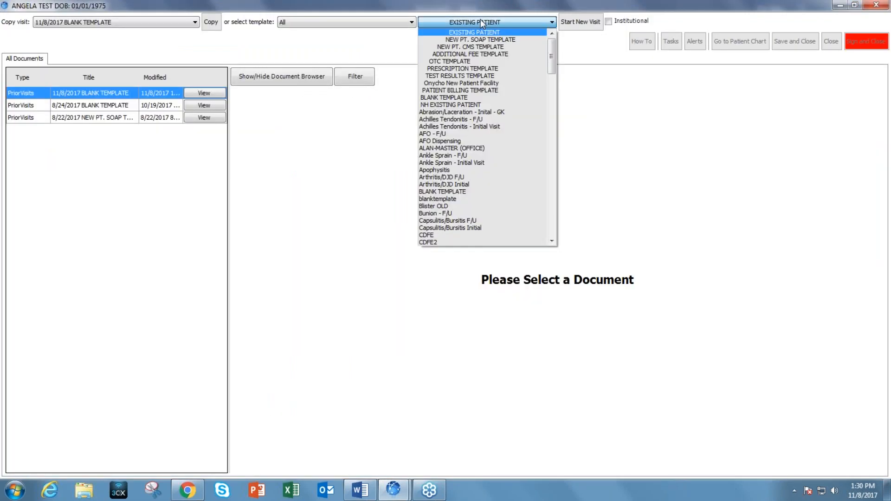
{"action": "left_click", "coordinate": [469, 96]}
{"action": "left_click", "coordinate": [576, 21]}
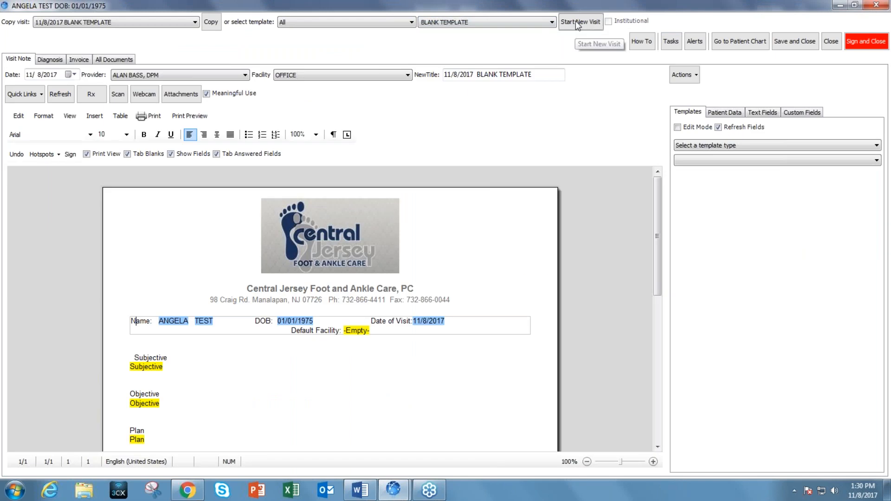
{"action": "scroll", "coordinate": [343, 383], "scroll_direction": "down", "scroll_amount": 4}
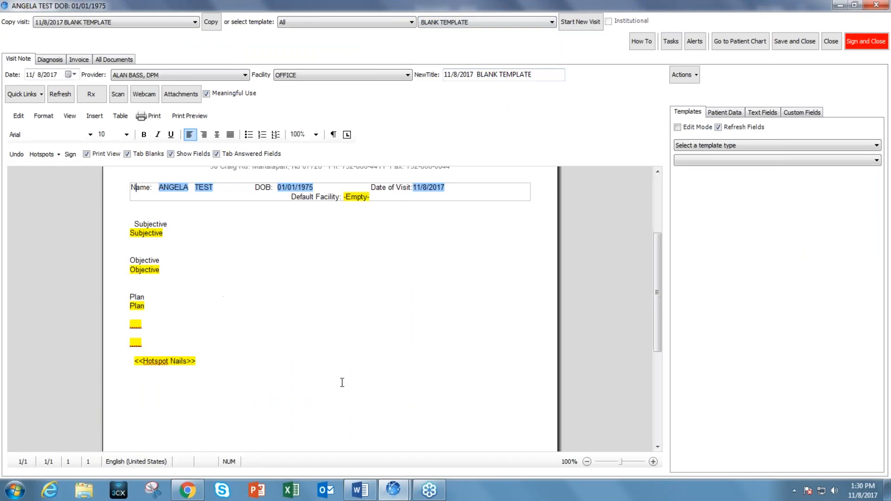
Fill the Hotspot Nails field in the visit note with the lateral border of the left great toenail.
{"action": "left_click", "coordinate": [178, 366]}
{"action": "double_click", "coordinate": [179, 366]}
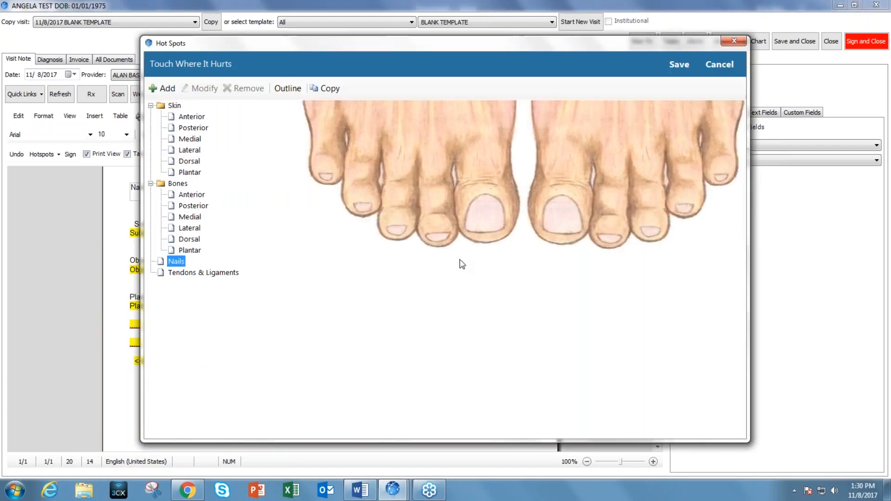
{"action": "left_click", "coordinate": [578, 219]}
{"action": "left_click", "coordinate": [679, 65]}
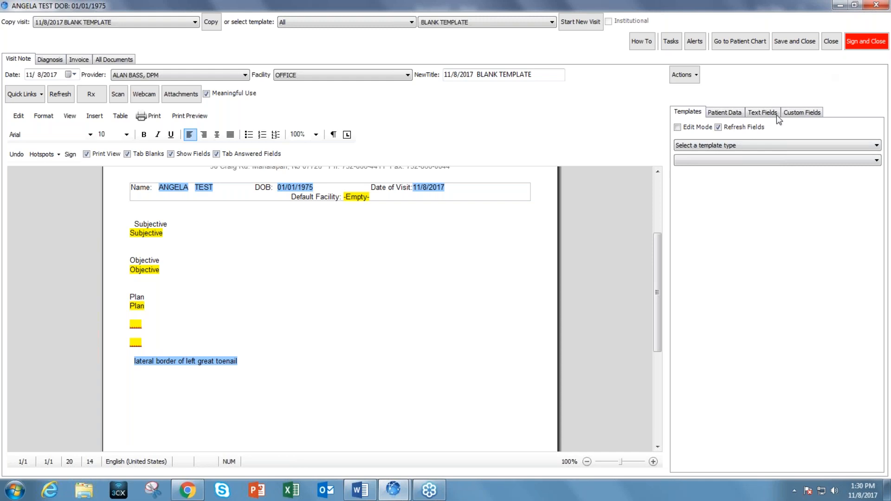
Open the visit's document template for editing and display the available hotspots for insertion near the Nails hotspot.
{"action": "left_click", "coordinate": [683, 75]}
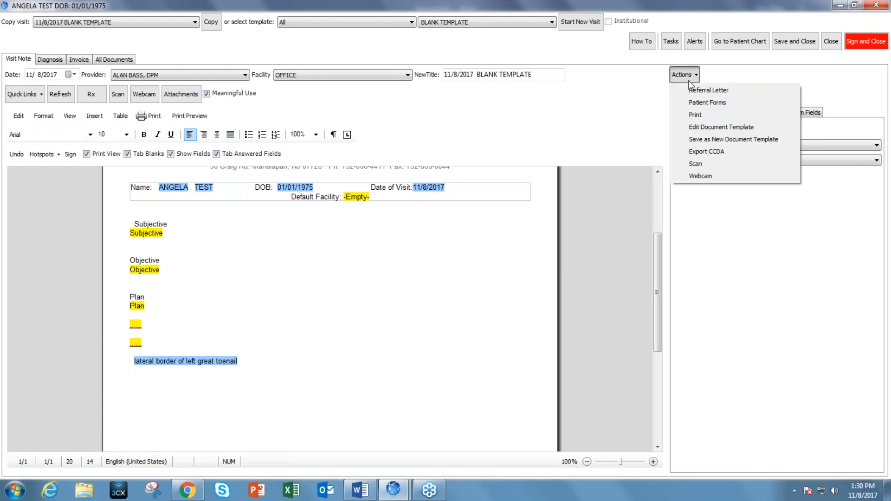
{"action": "left_click", "coordinate": [704, 129]}
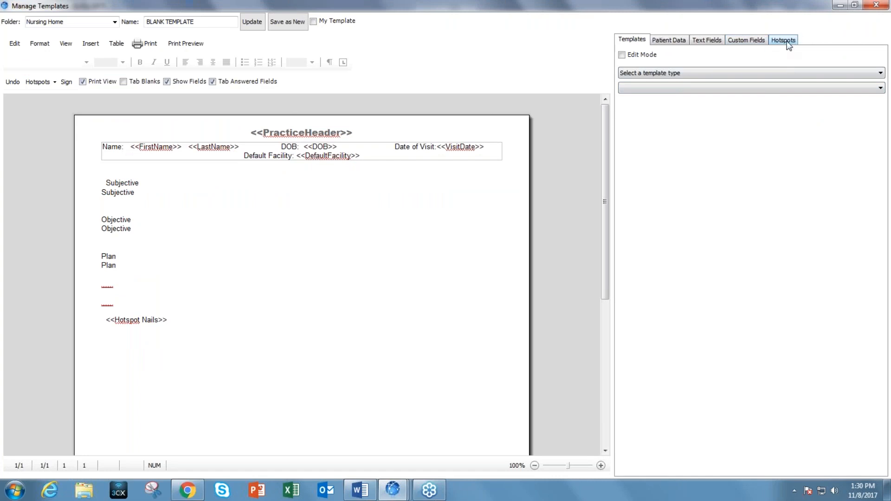
{"action": "left_click", "coordinate": [106, 340]}
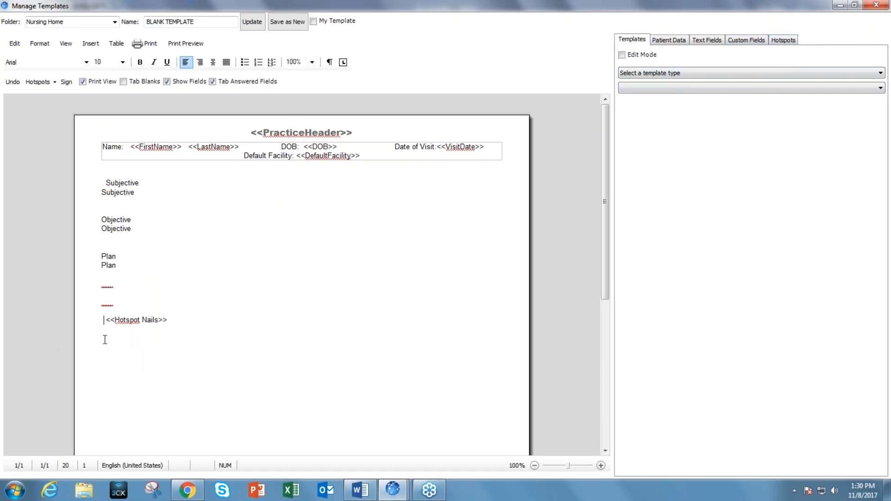
{"action": "left_click", "coordinate": [789, 42]}
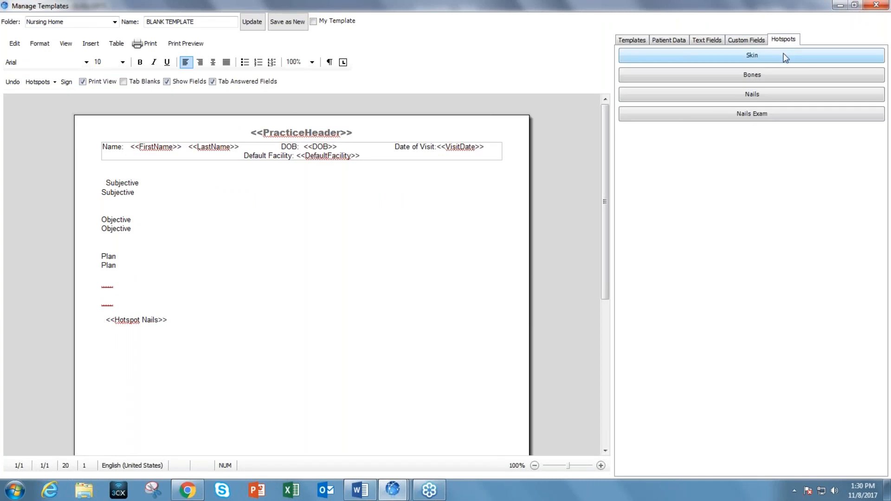